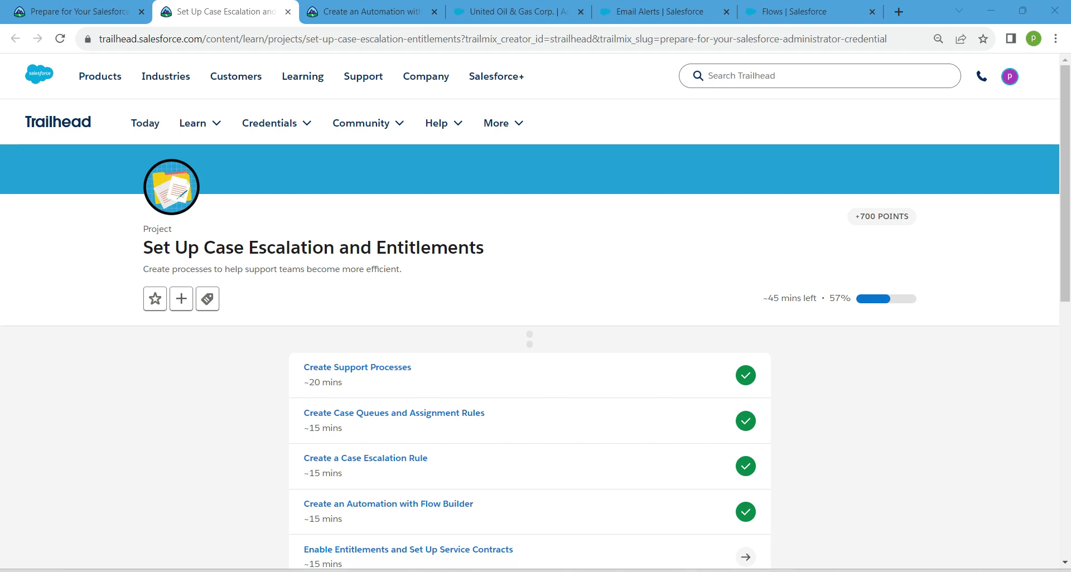
# - Open the Trailhead unit Enable Entitlements and Set Up Service Contracts in its own browser tab
pyautogui.moveTo(304, 365); pyautogui.dragTo(342, 519)
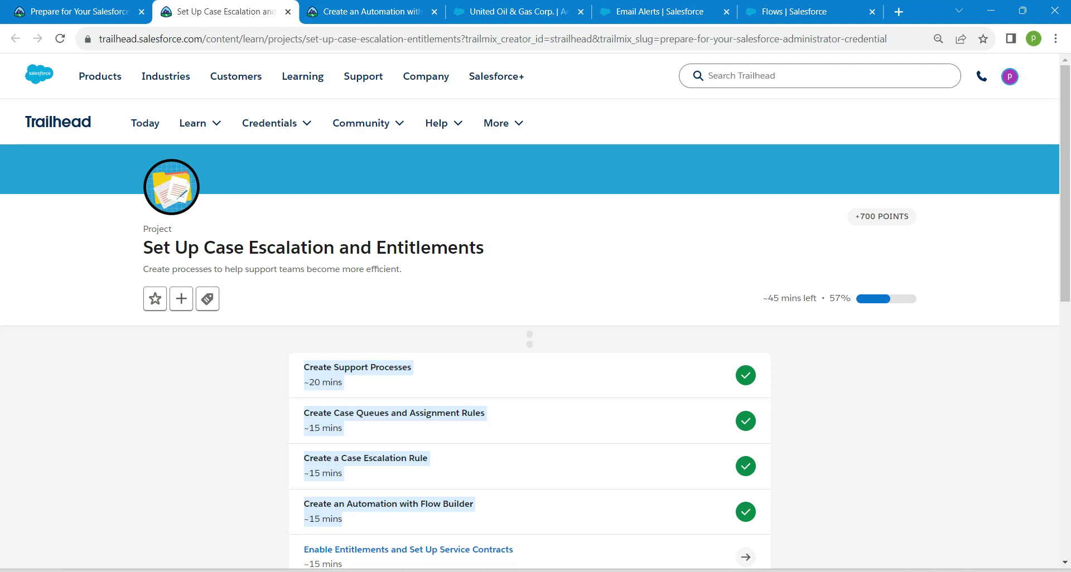
pyautogui.click(341, 519)
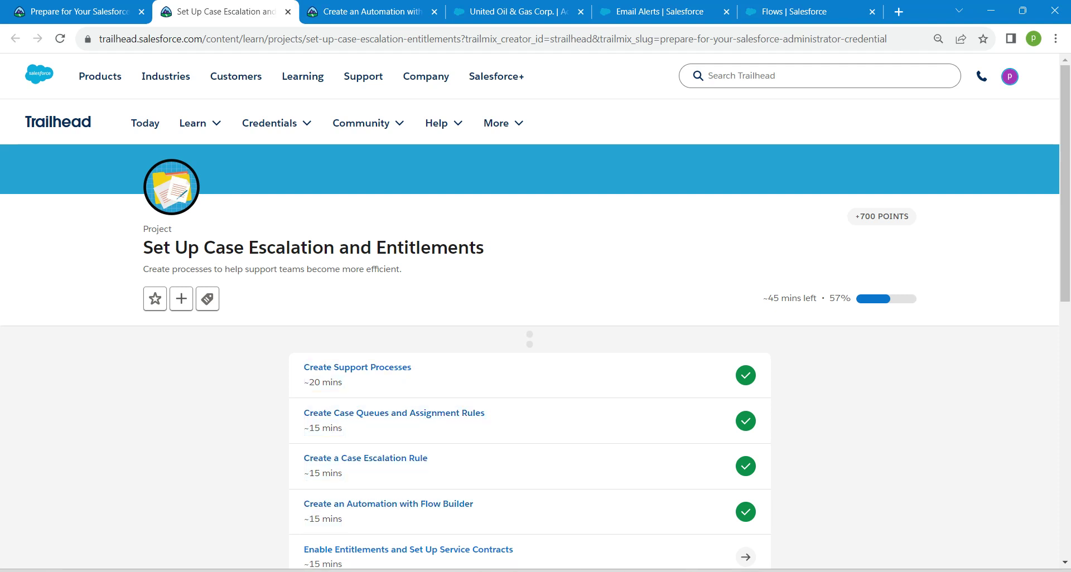
pyautogui.moveTo(407, 549); pyautogui.dragTo(371, 12)
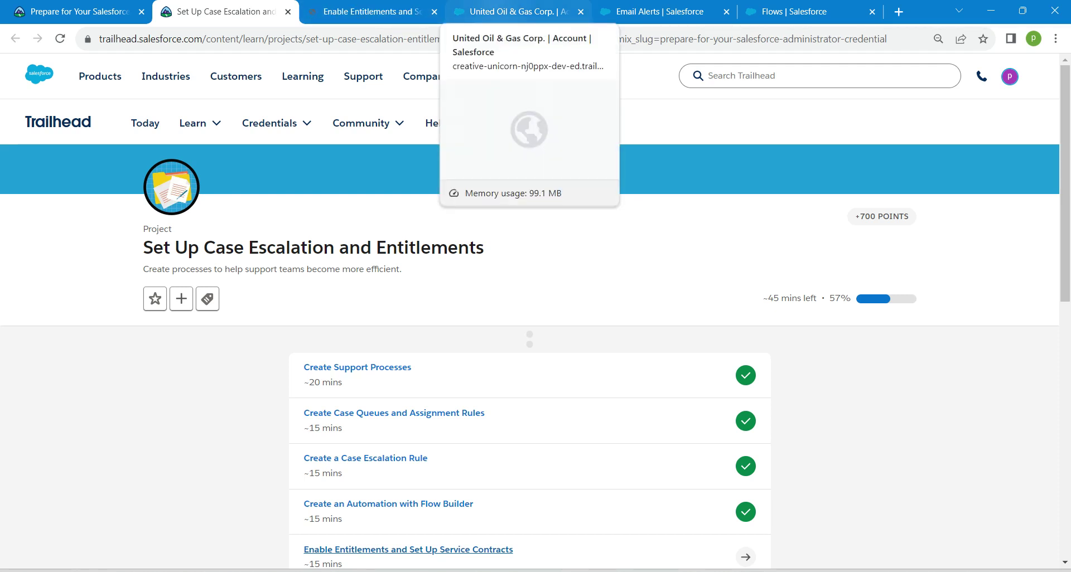
# - Open Service Setup from the Salesforce org and close the leftover account, Email Alerts and Flows pages
pyautogui.click(513, 11)
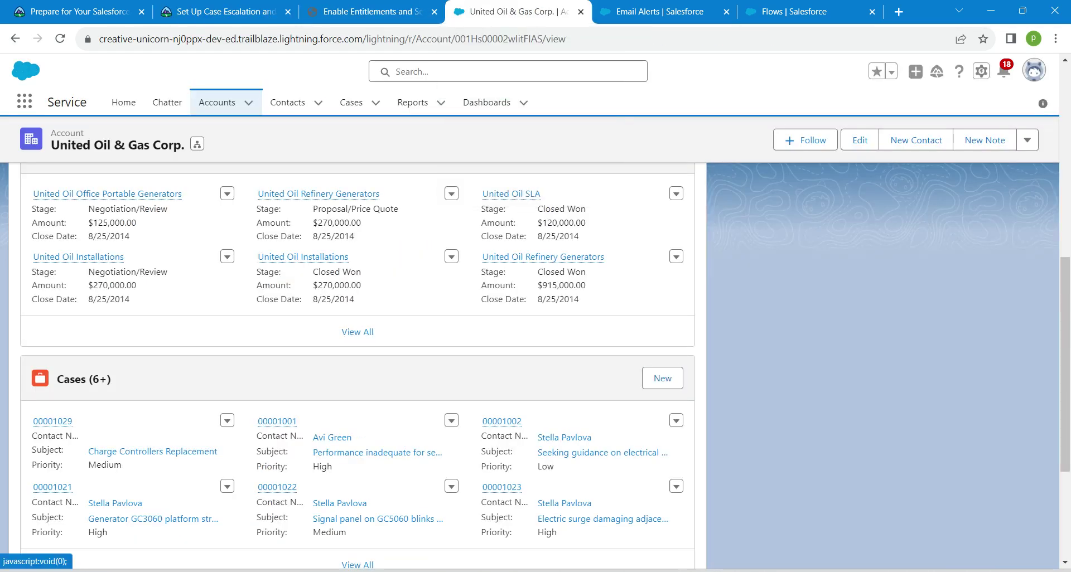
pyautogui.click(980, 71)
pyautogui.click(925, 167)
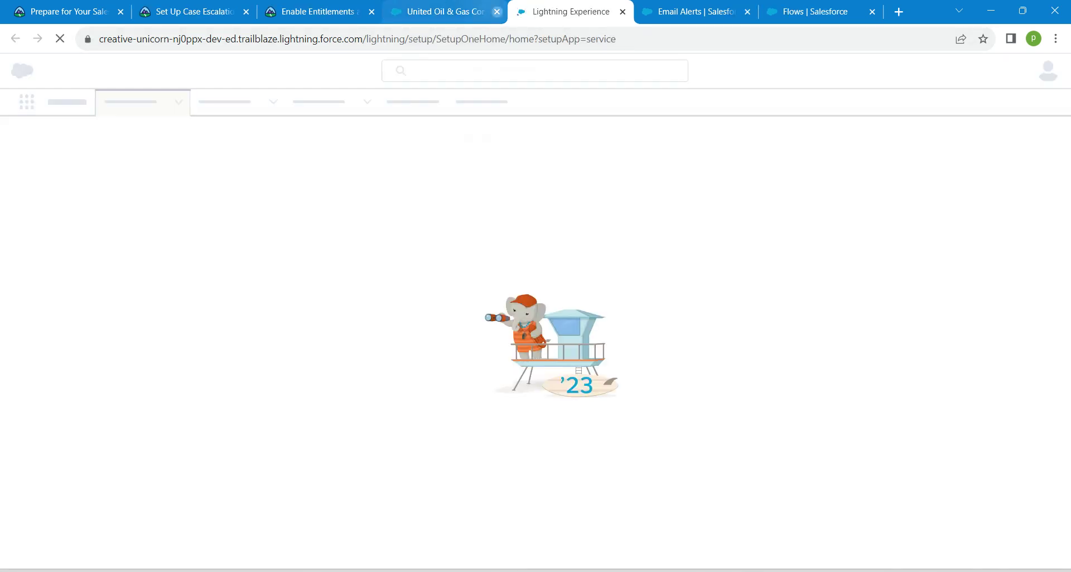
pyautogui.click(621, 11)
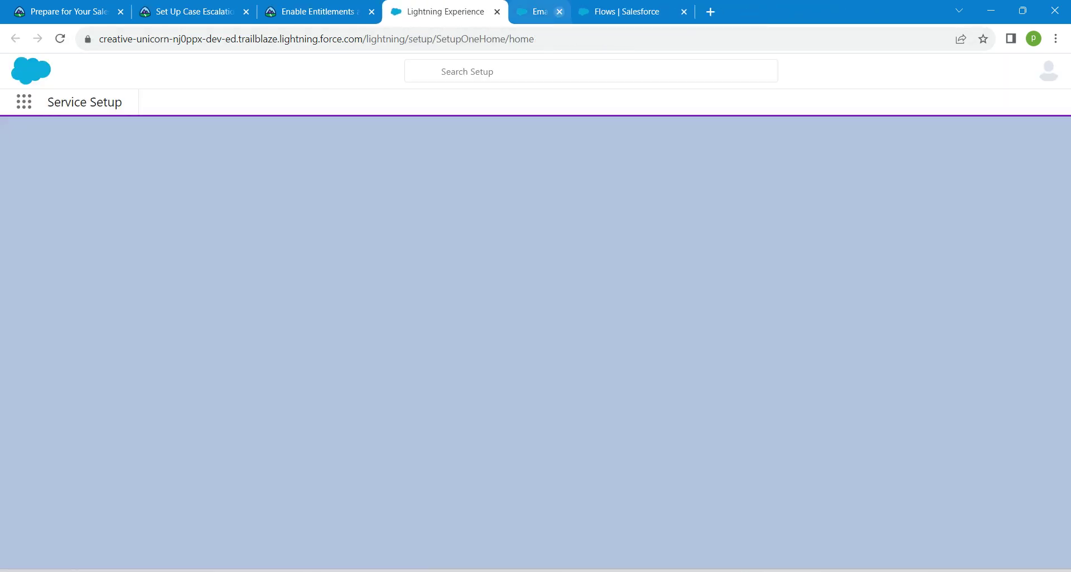
pyautogui.click(622, 12)
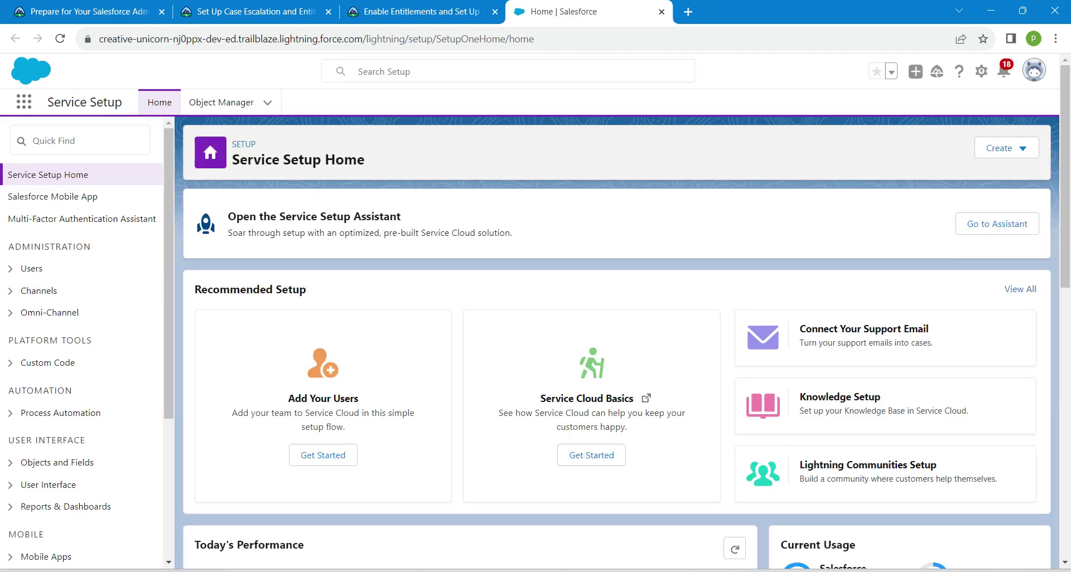
# - Search Setup for "entit" and open Entitlement Settings at the Enable Entitlement Management option
pyautogui.click(79, 140)
pyautogui.write('e')
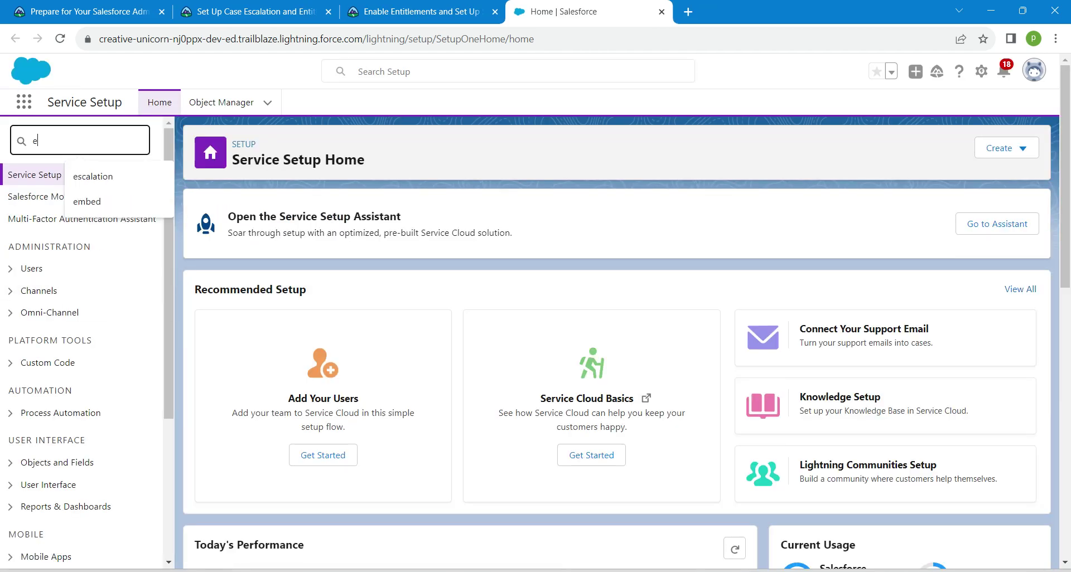
pyautogui.write('ntit')
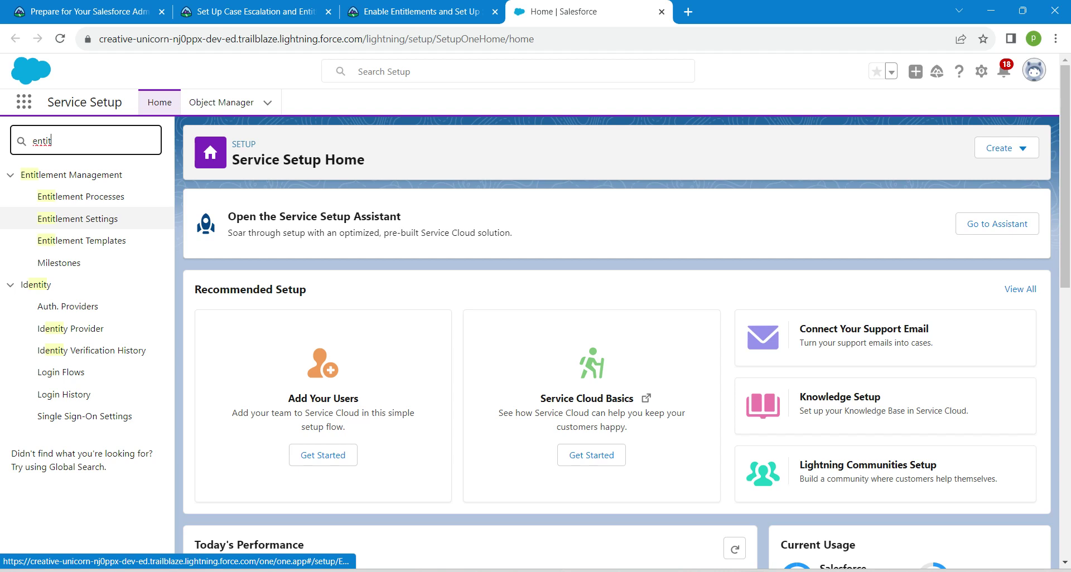
pyautogui.click(77, 219)
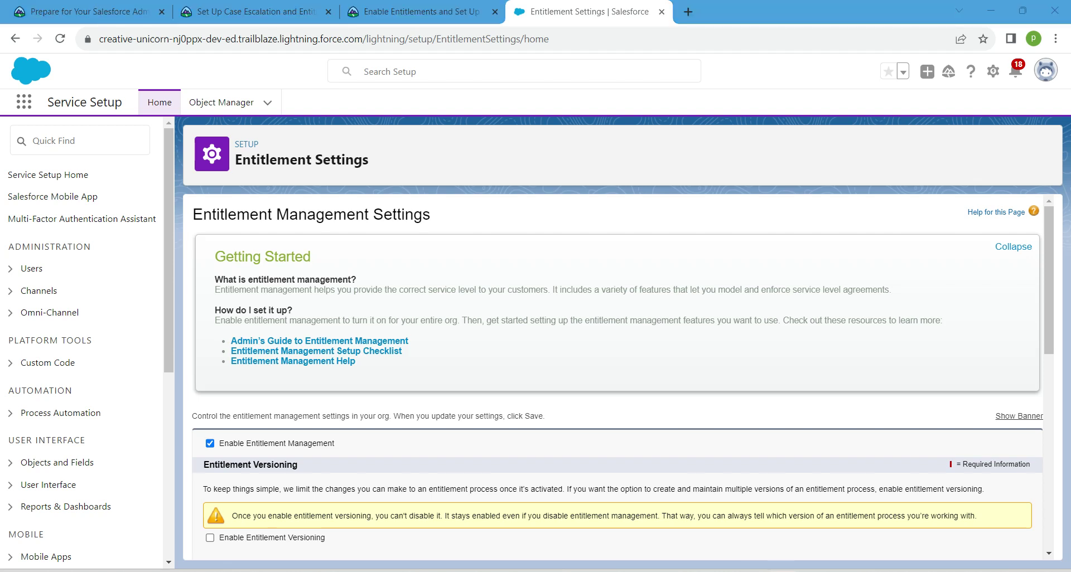
pyautogui.moveTo(335, 443); pyautogui.dragTo(217, 444)
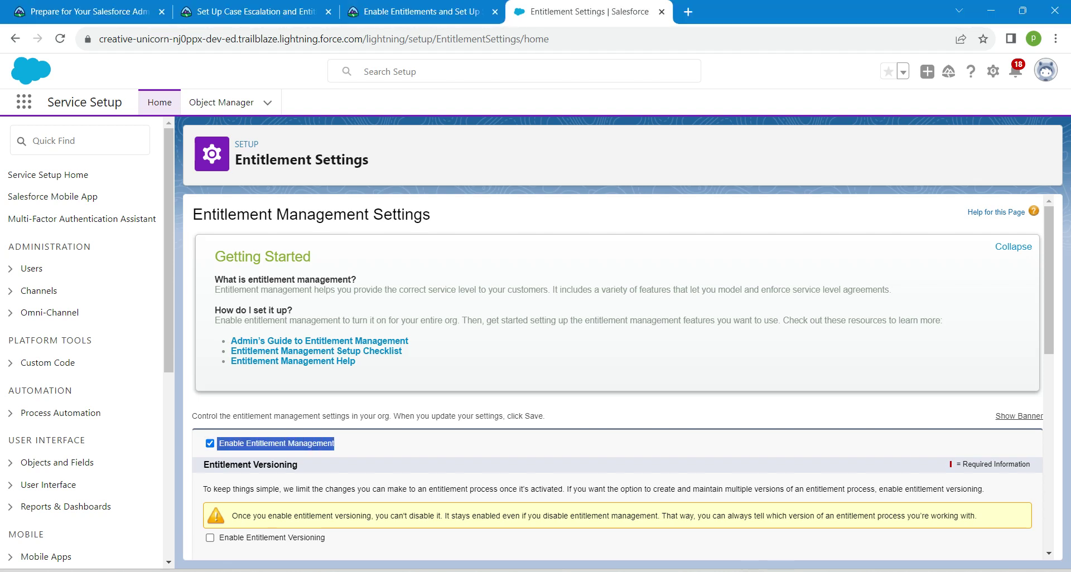
# - Limit the Asset lookup to Same account on the case and the Entitlement lookup to Active status, and save the settings
pyautogui.scroll(-6, 618, 377)
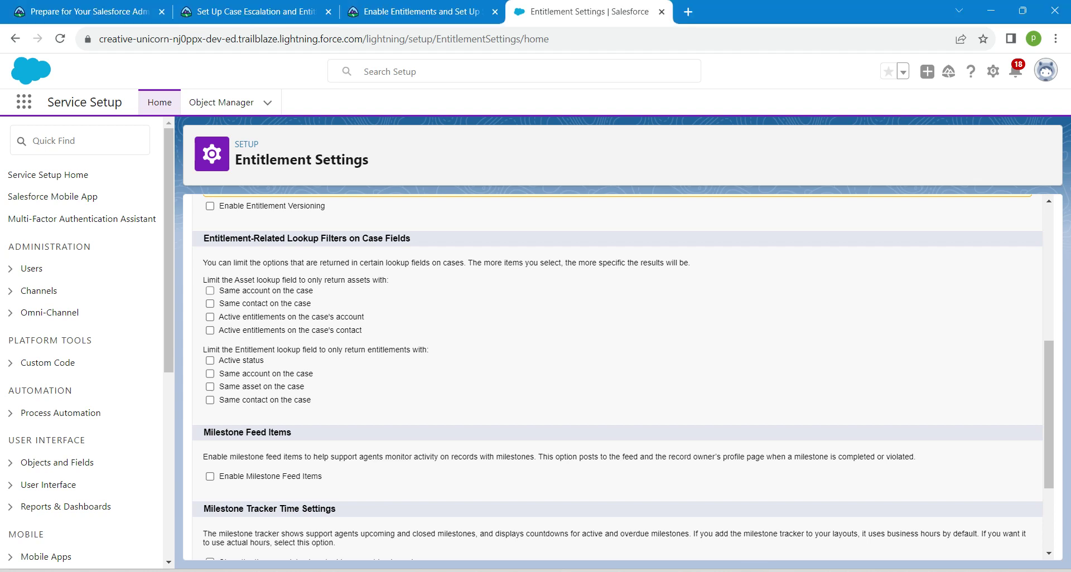
pyautogui.click(209, 291)
pyautogui.click(210, 360)
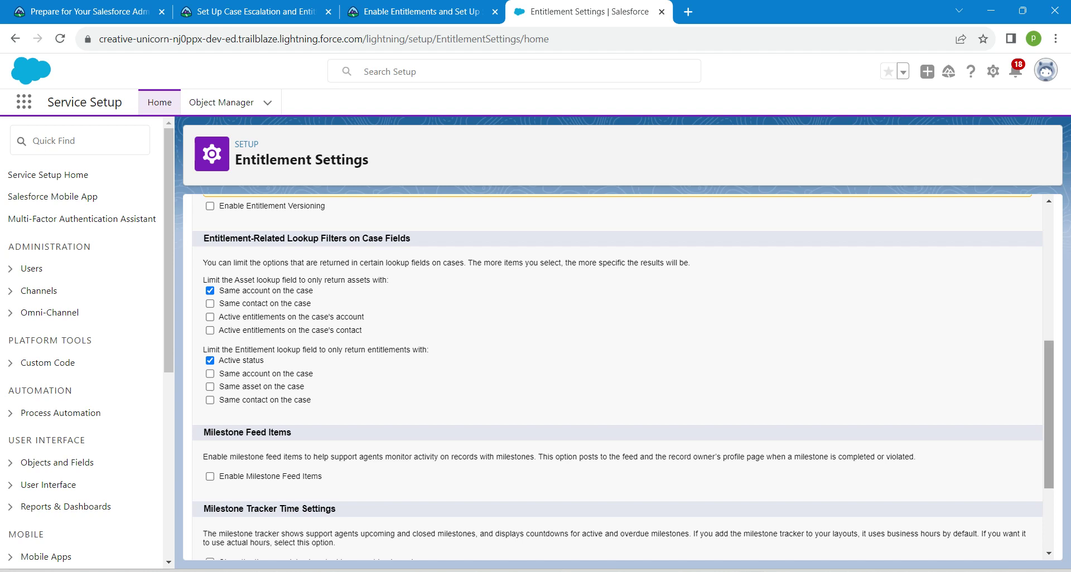
pyautogui.scroll(-3, 623, 377)
pyautogui.click(469, 540)
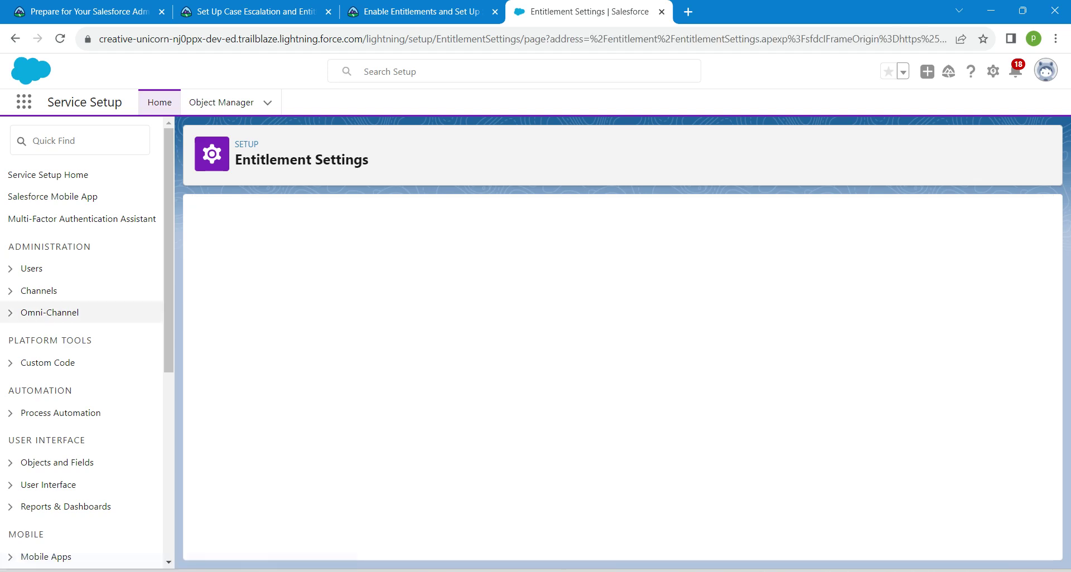
# - Search Setup for "app mana" and open the App Manager
pyautogui.click(79, 140)
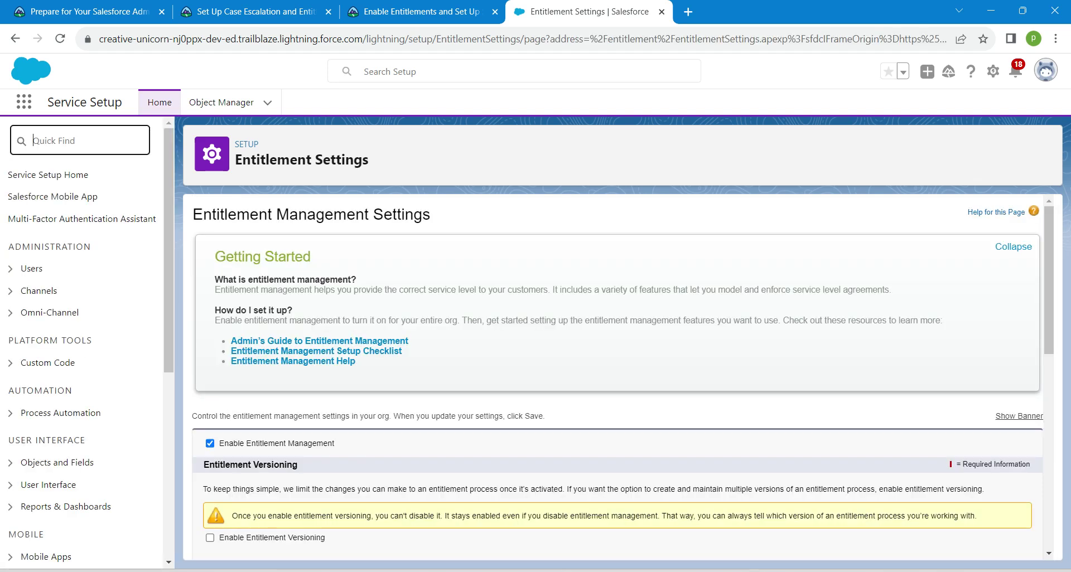
pyautogui.write('app')
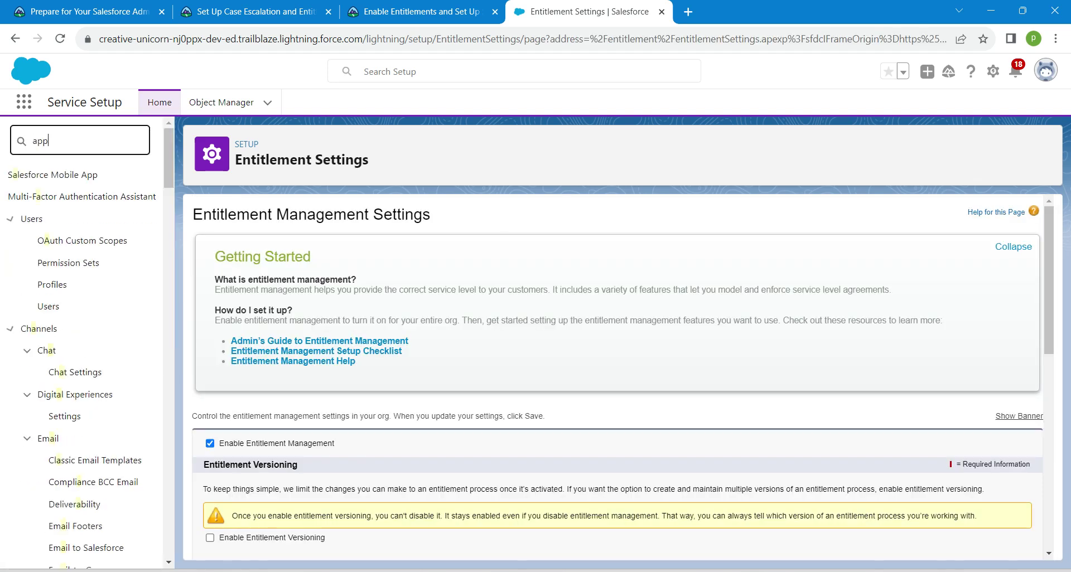
pyautogui.write(' mana')
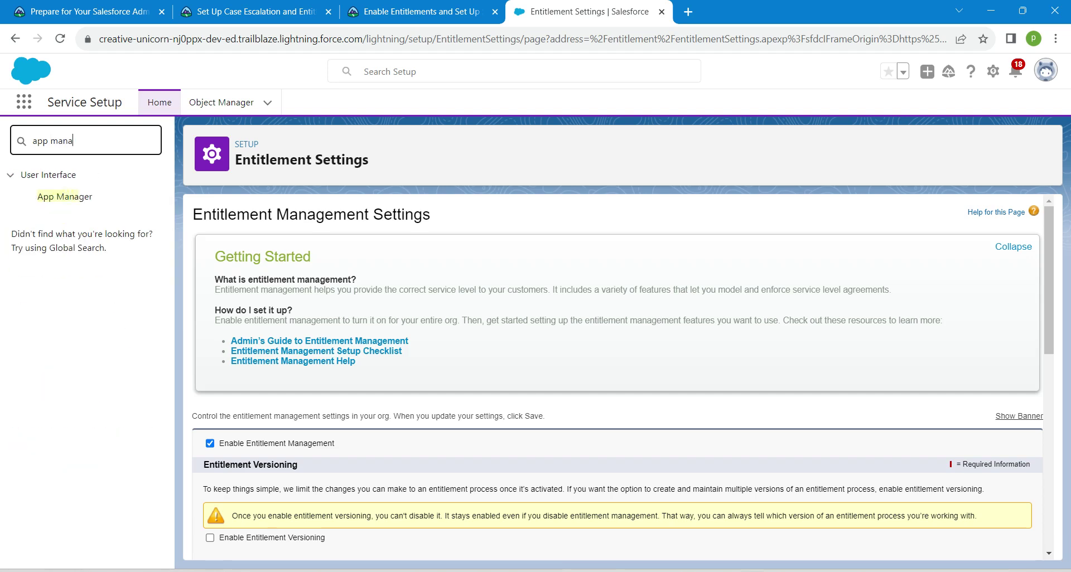
pyautogui.click(65, 196)
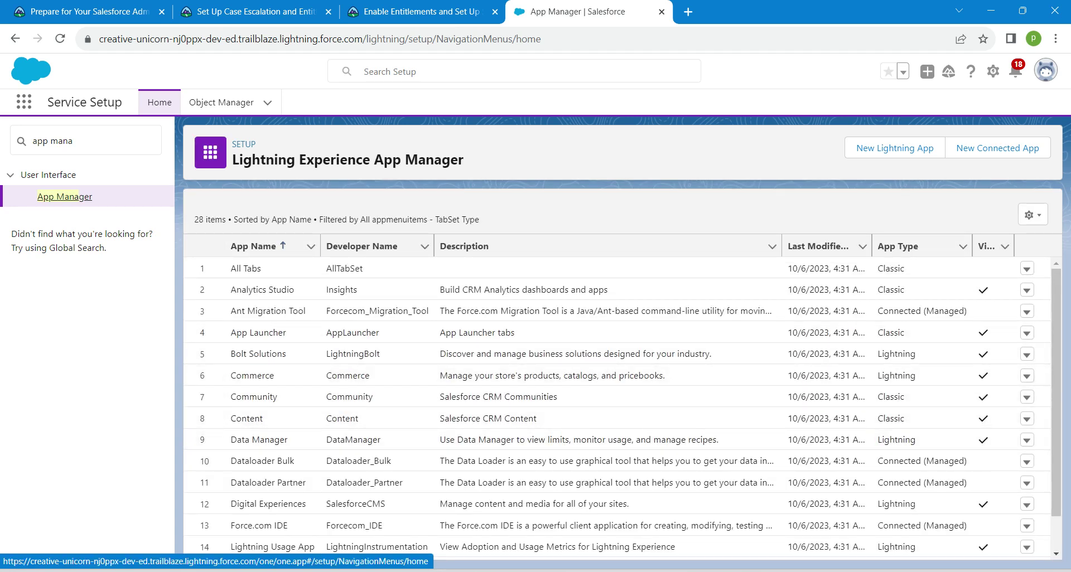
# - Open the classic Service app for editing from the list of apps
pyautogui.scroll(-4, 613, 503)
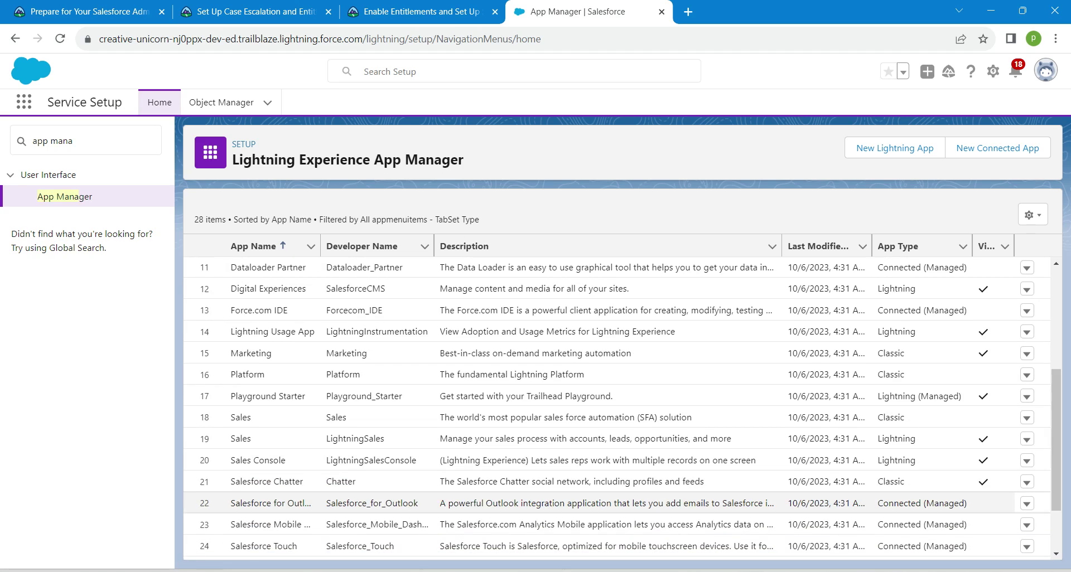
pyautogui.scroll(-2, 614, 504)
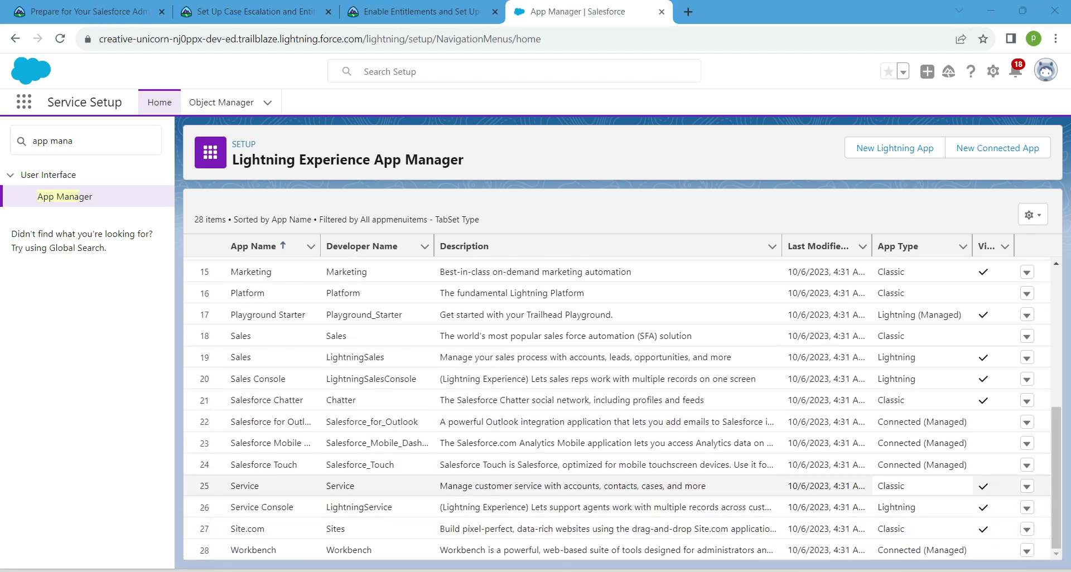
pyautogui.click(1027, 486)
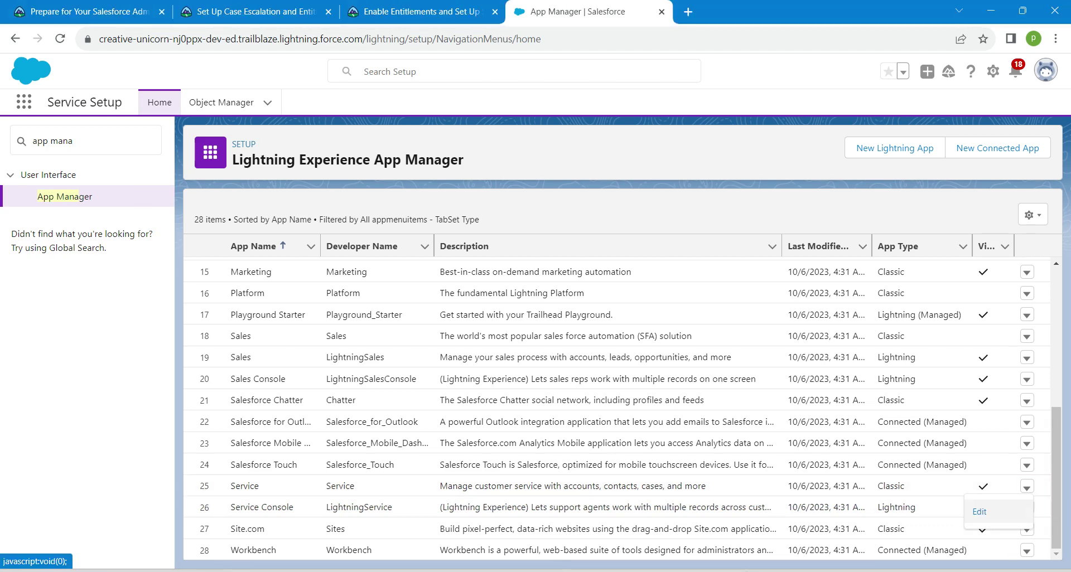
pyautogui.click(979, 512)
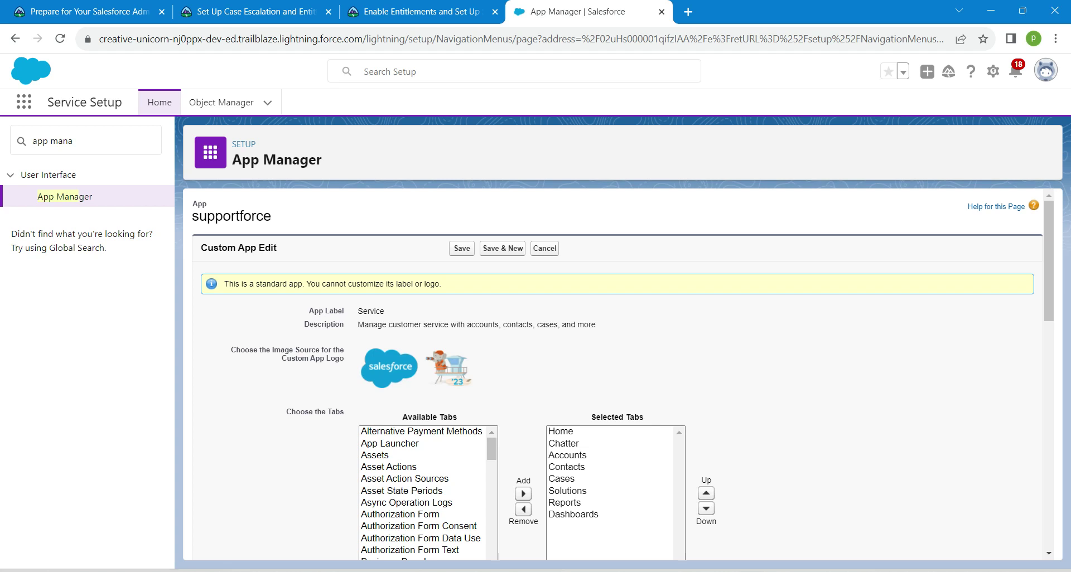
# - Add Entitlements to the Service app's selected tabs
pyautogui.scroll(-3, 424, 490)
pyautogui.scroll(-3, 428, 476)
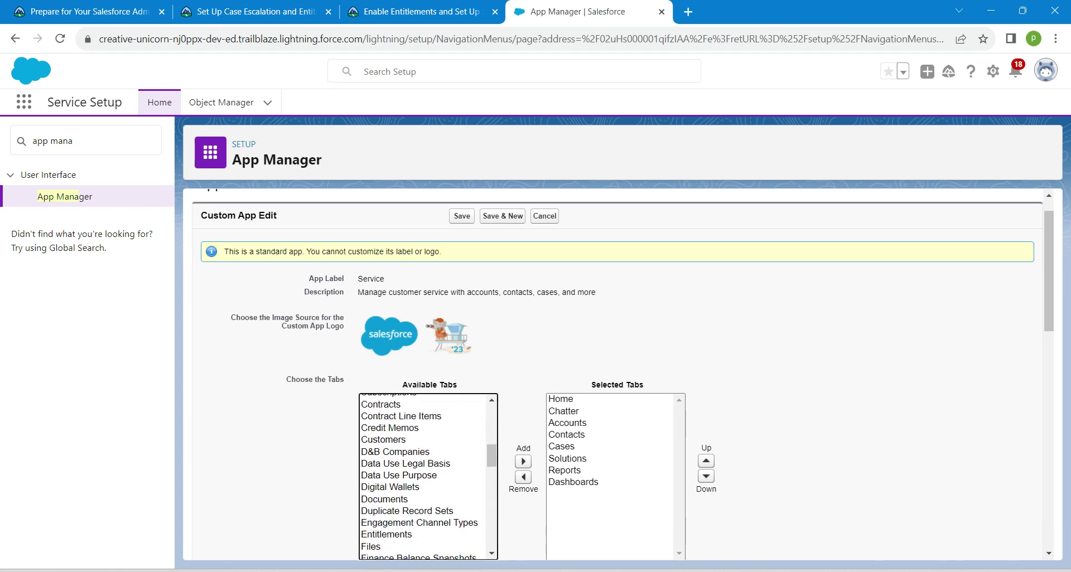
pyautogui.scroll(-3, 428, 477)
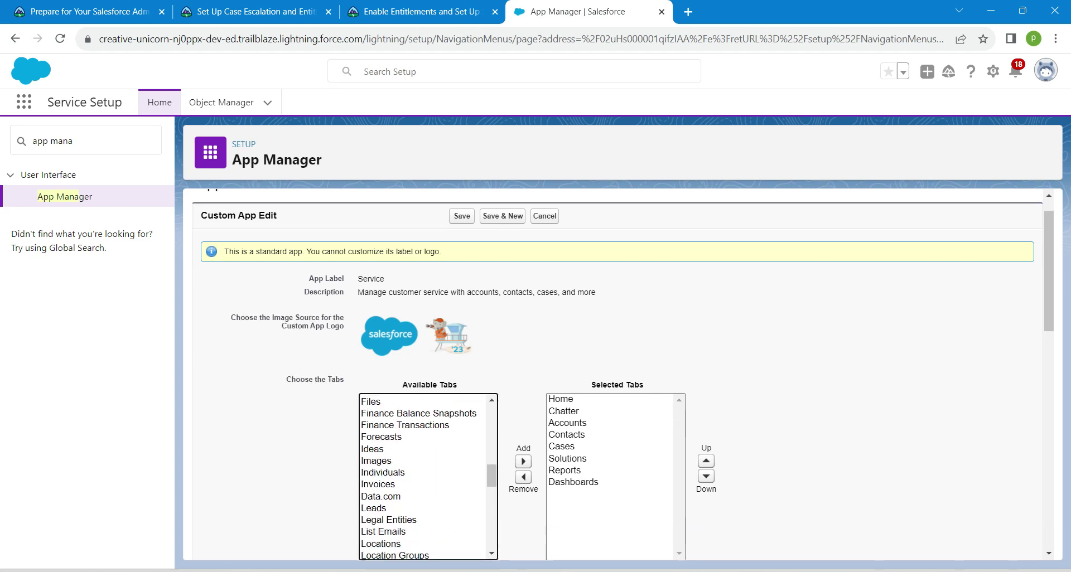
pyautogui.scroll(3, 428, 477)
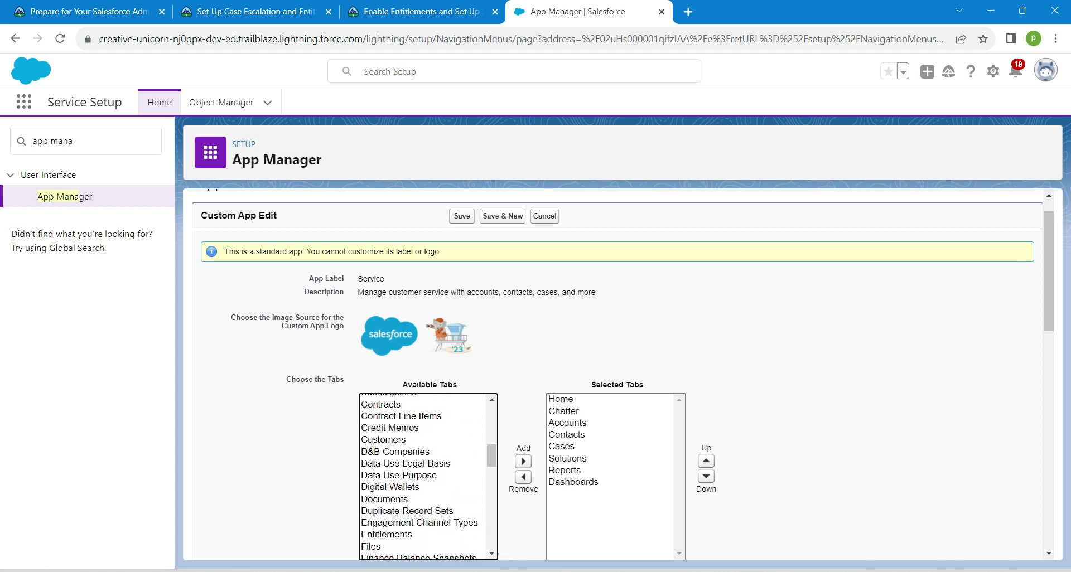
pyautogui.click(386, 534)
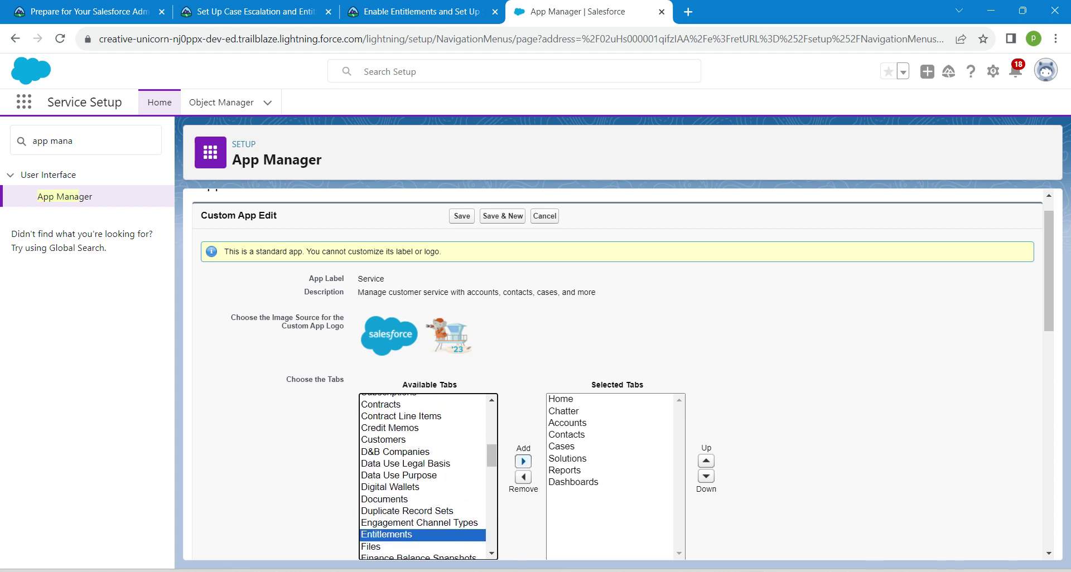
pyautogui.click(523, 461)
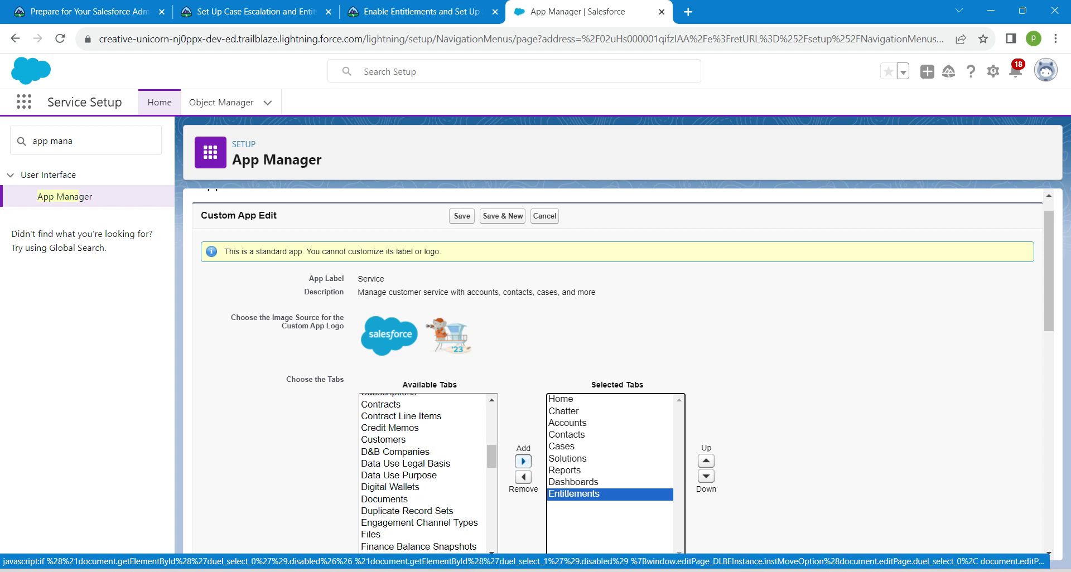
# - Add Service Contracts to the Service app's selected tabs and save the app
pyautogui.click(491, 502)
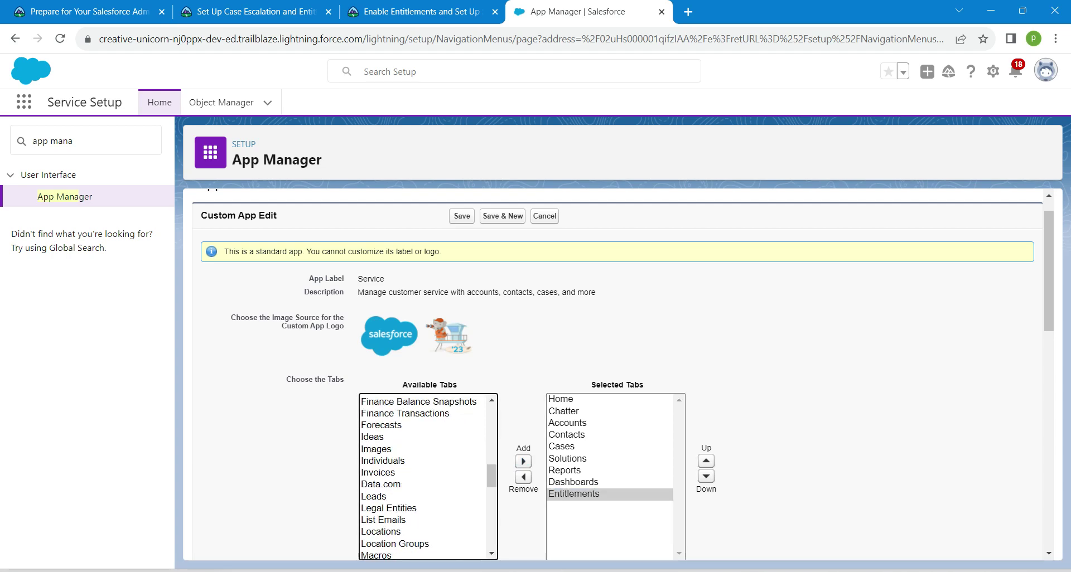
pyautogui.click(491, 513)
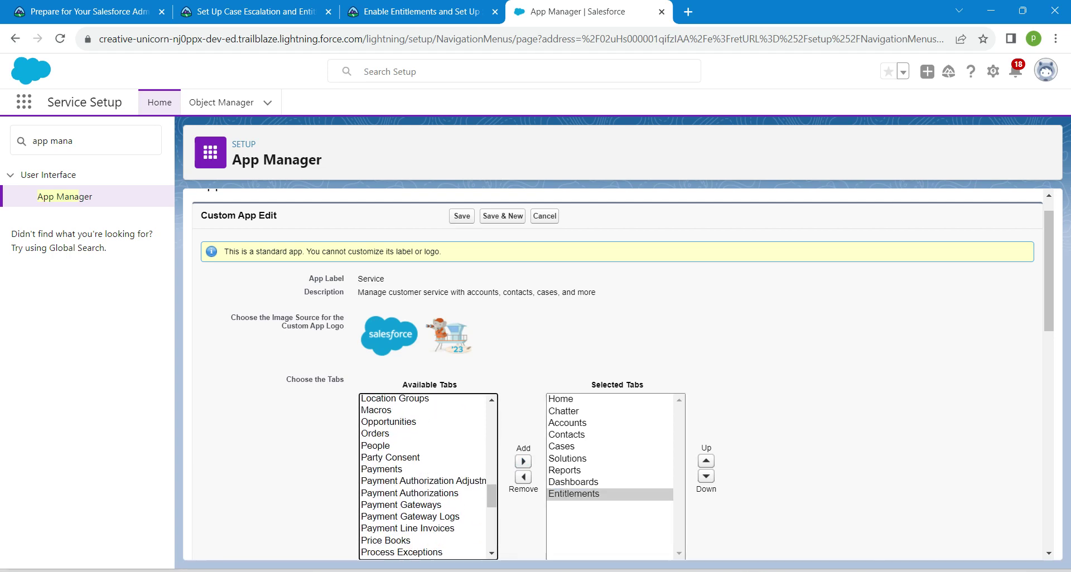
pyautogui.moveTo(491, 496); pyautogui.dragTo(492, 536)
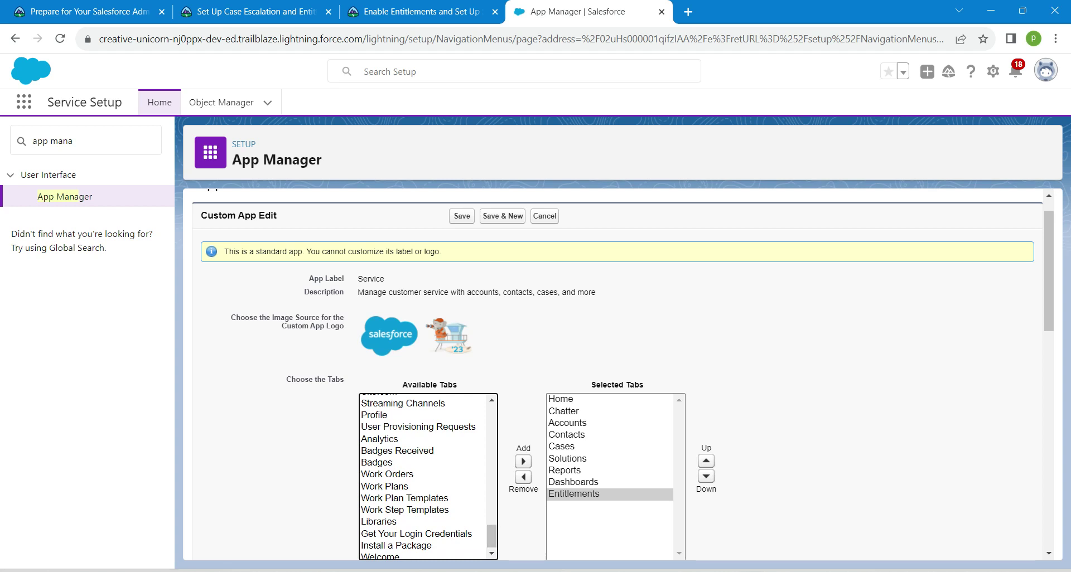
pyautogui.moveTo(491, 535); pyautogui.dragTo(491, 526)
pyautogui.click(397, 453)
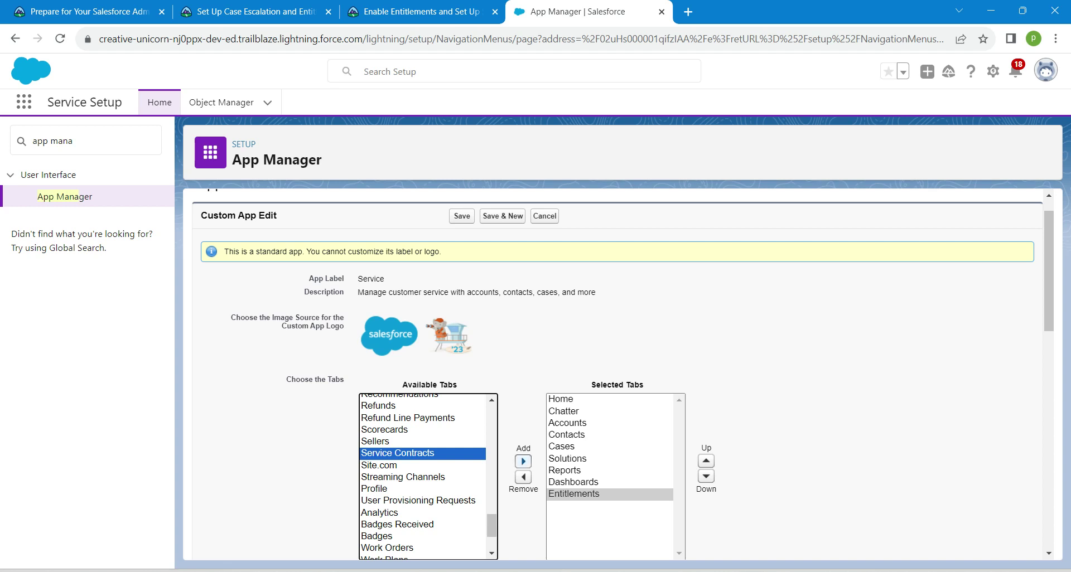
pyautogui.click(523, 461)
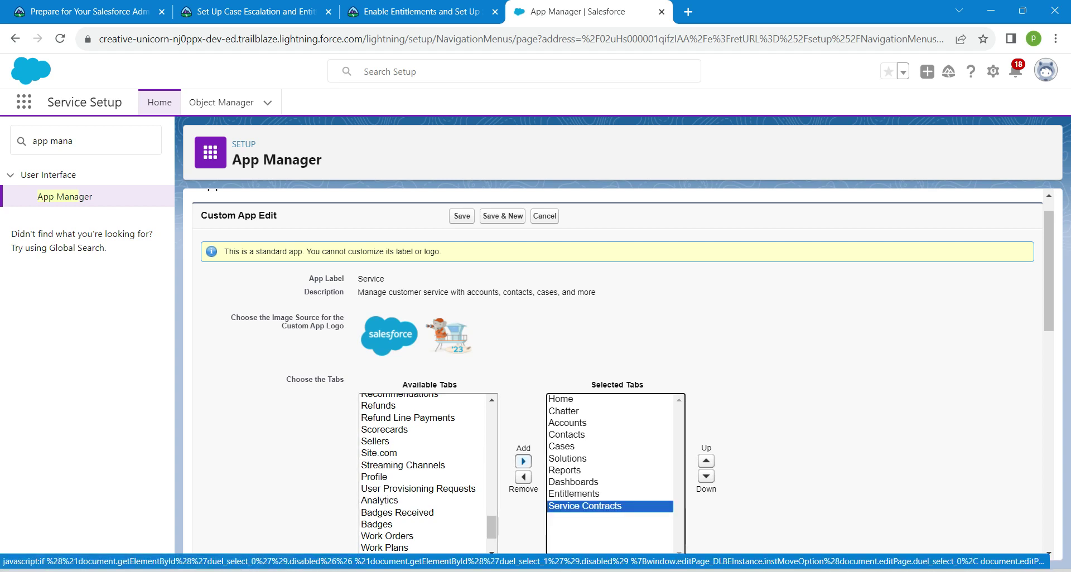
pyautogui.click(462, 216)
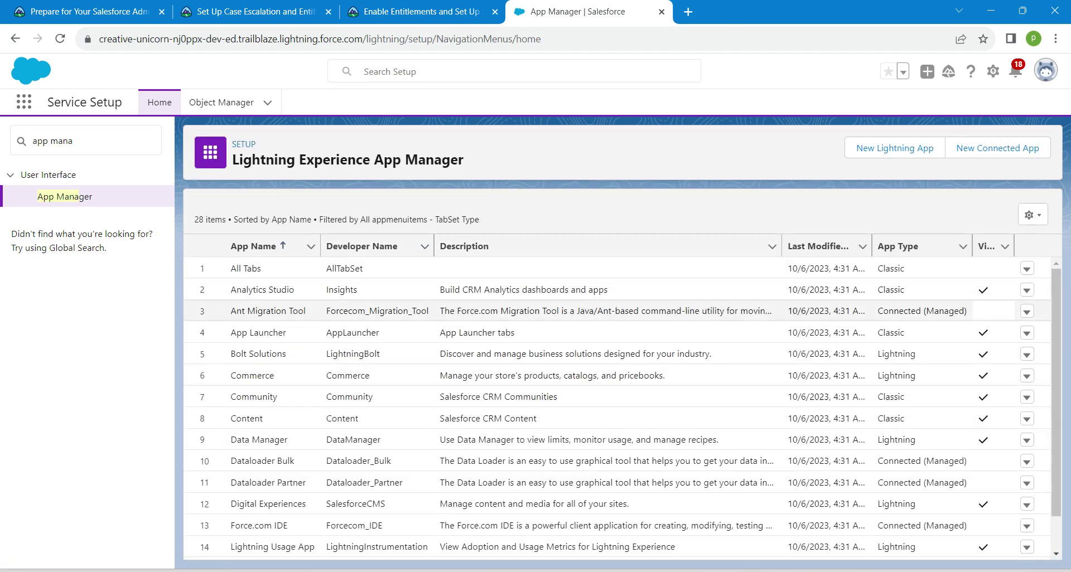
pyautogui.scroll(-1, 622, 412)
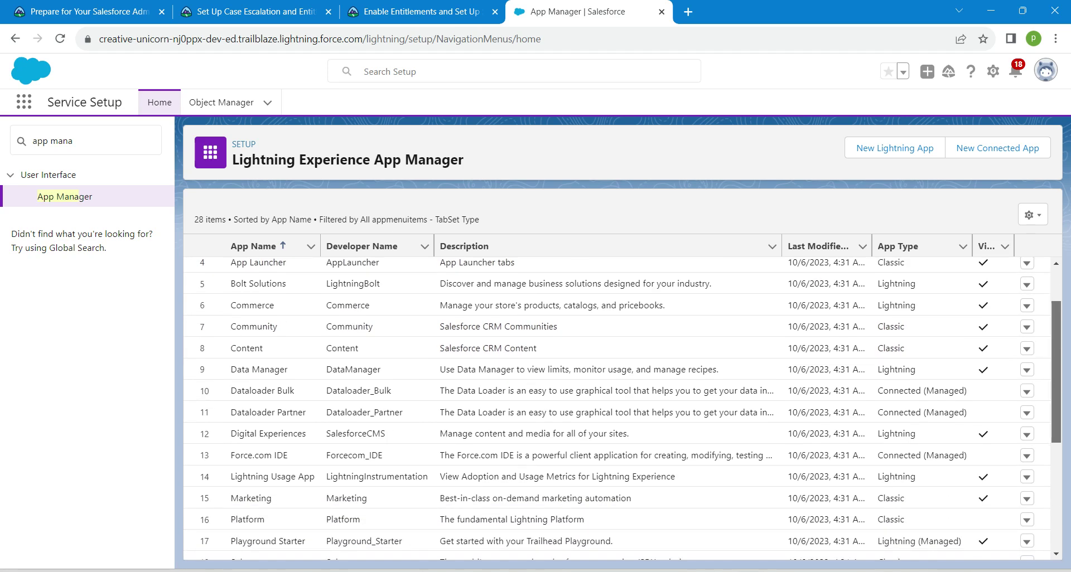
pyautogui.scroll(1, 622, 412)
pyautogui.scroll(-5, 622, 411)
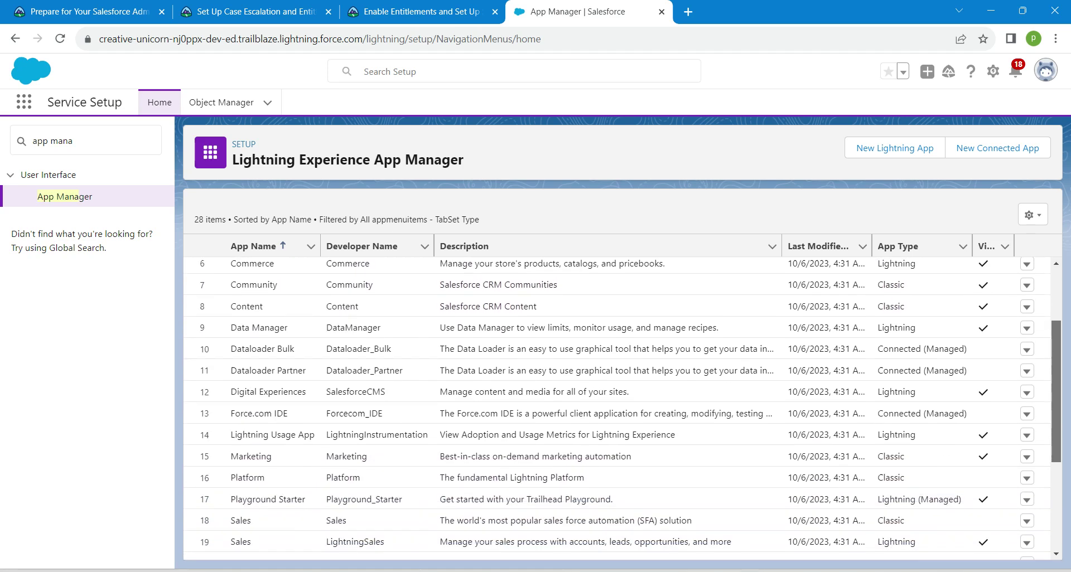
pyautogui.scroll(2, 920, 485)
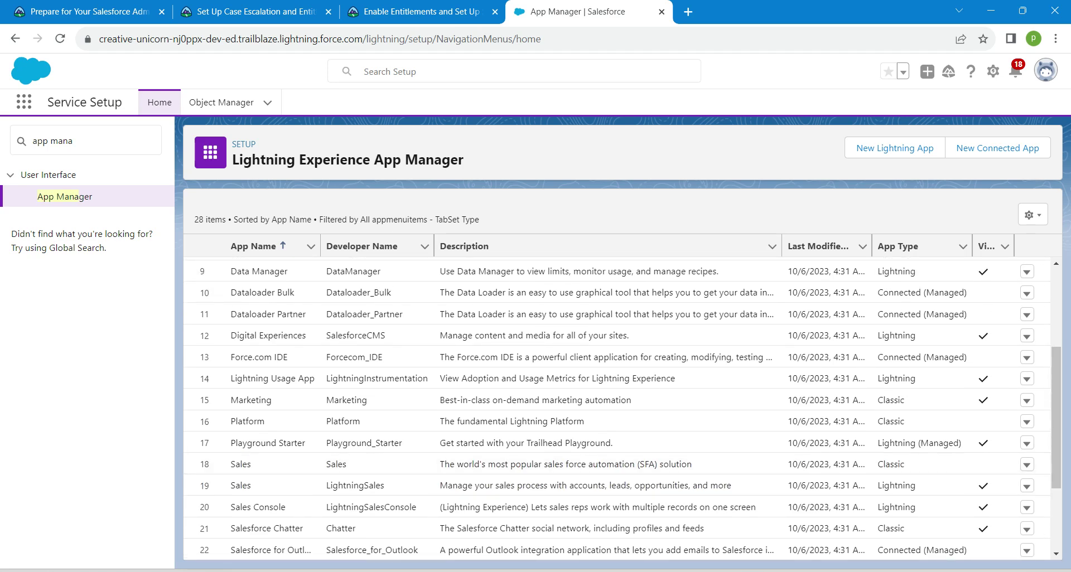
pyautogui.click(60, 39)
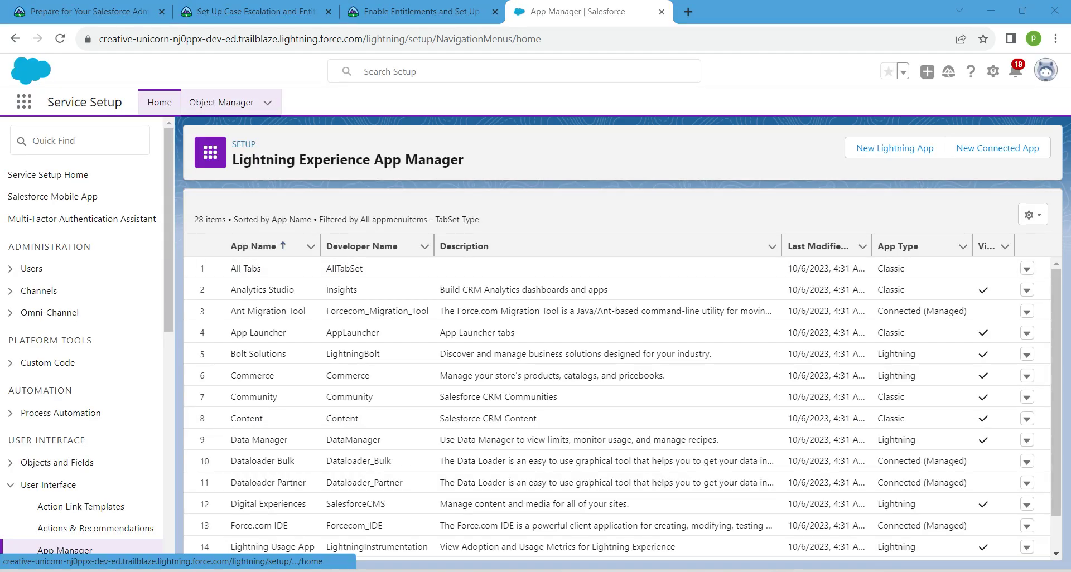
# - Search the Object Manager for "service" and open the Service Contract object
pyautogui.click(222, 102)
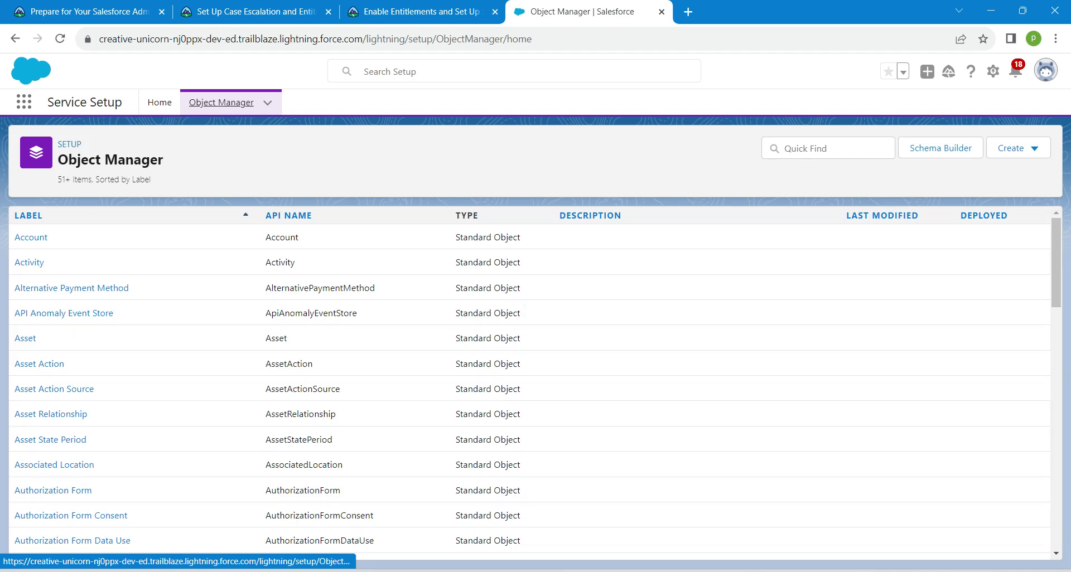
pyautogui.click(786, 148)
pyautogui.write('s')
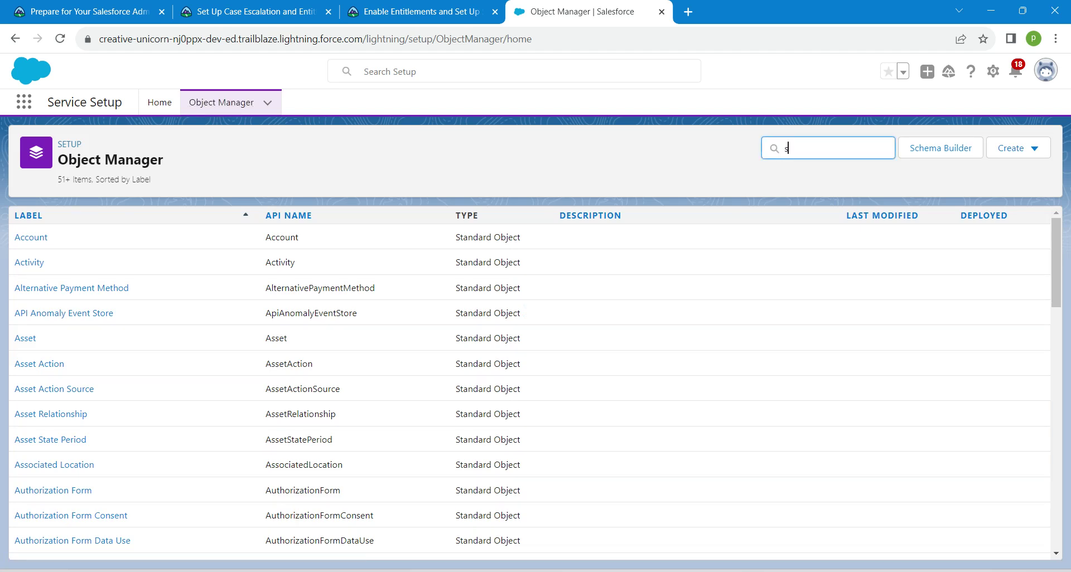
pyautogui.write('ervice')
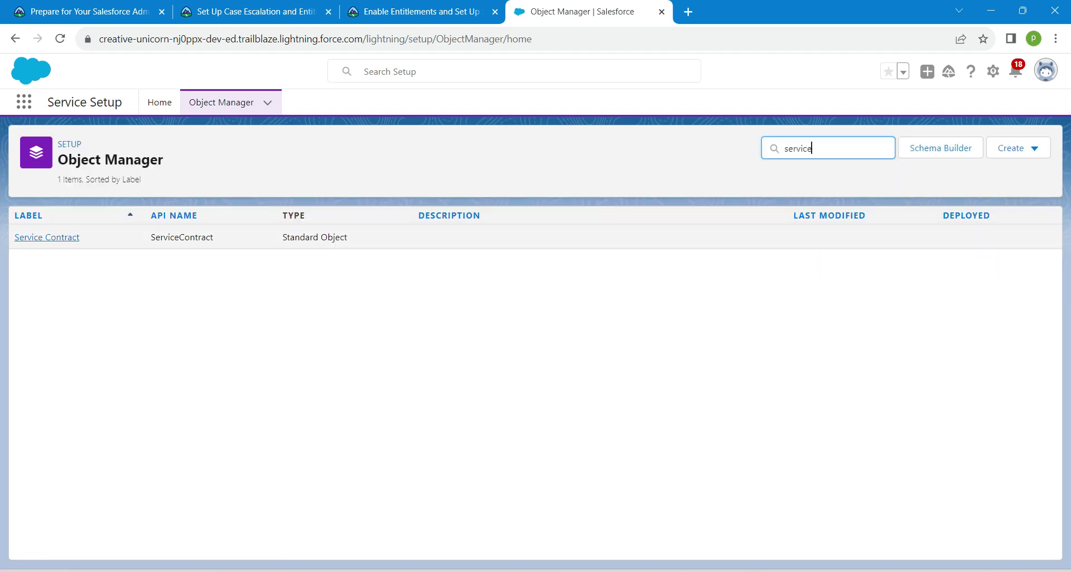
pyautogui.click(47, 237)
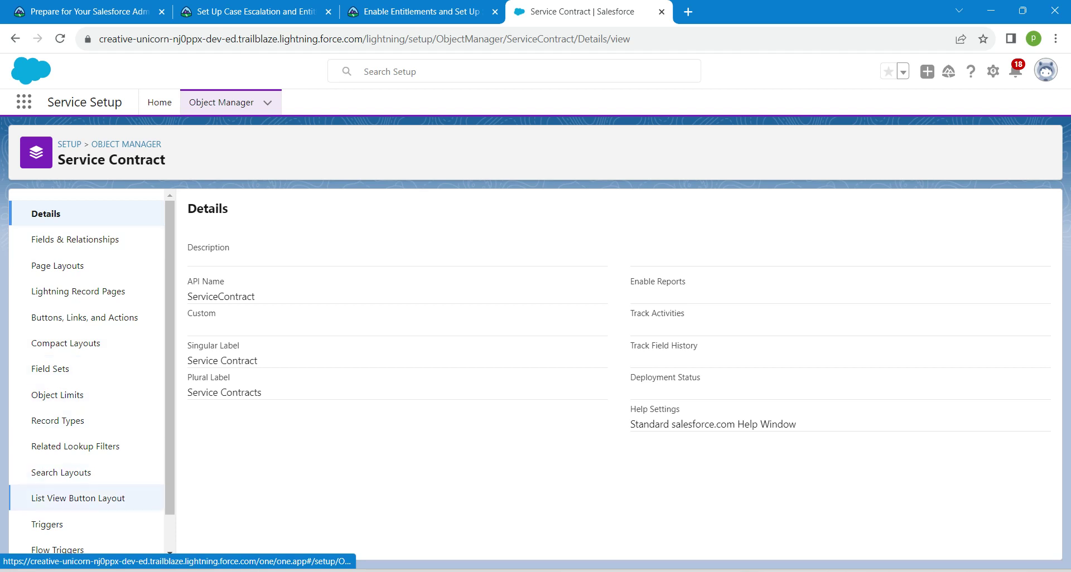
# - Open the Service Contract Layout page layout for editing
pyautogui.click(57, 265)
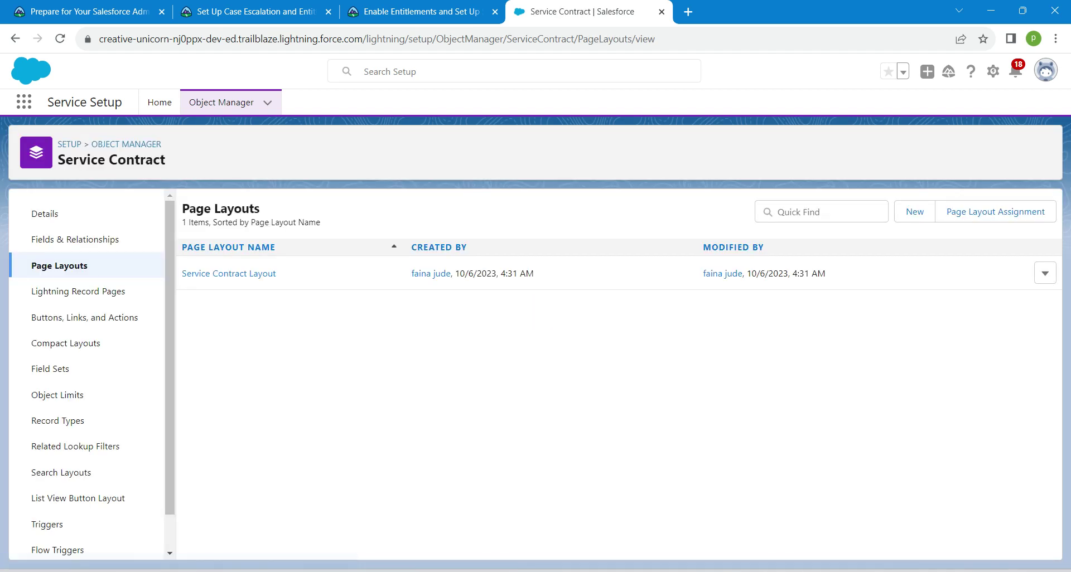
pyautogui.click(1045, 273)
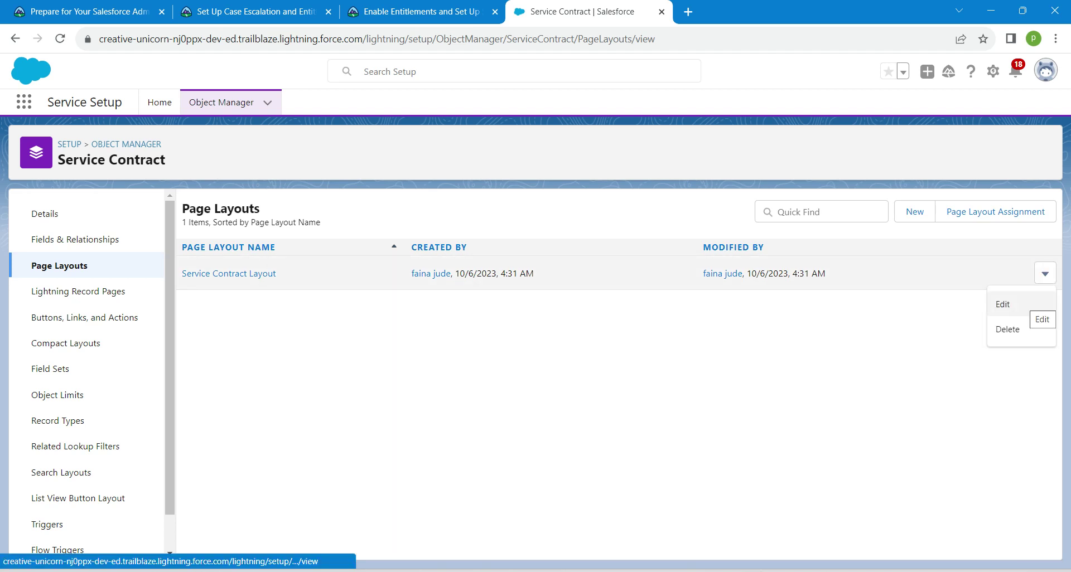
pyautogui.click(1015, 304)
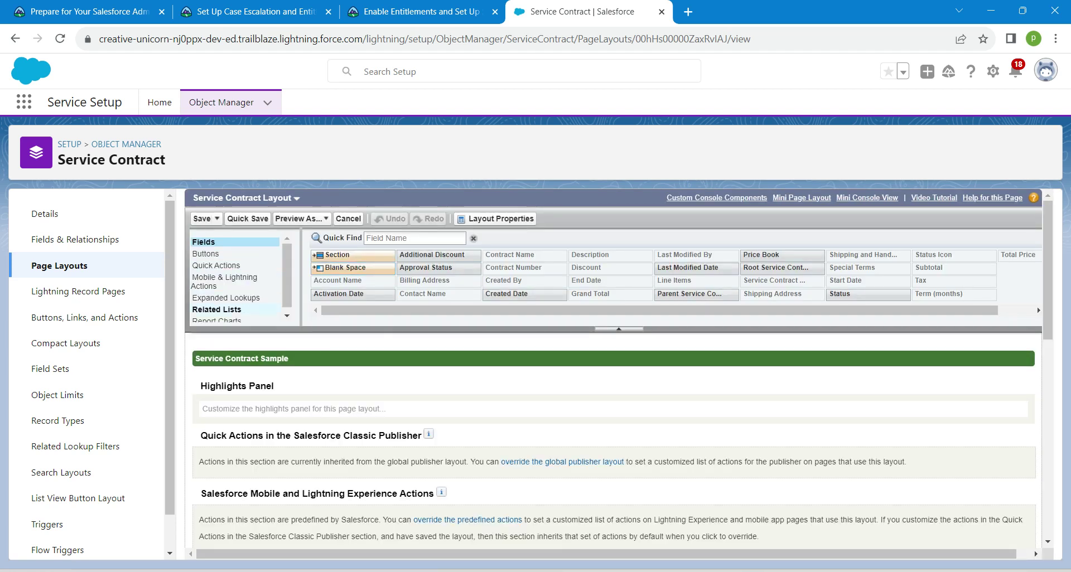
# - Add the Entitlements and Notes & Attachments related lists below Contract Line Items on the Service Contract Layout
pyautogui.click(216, 310)
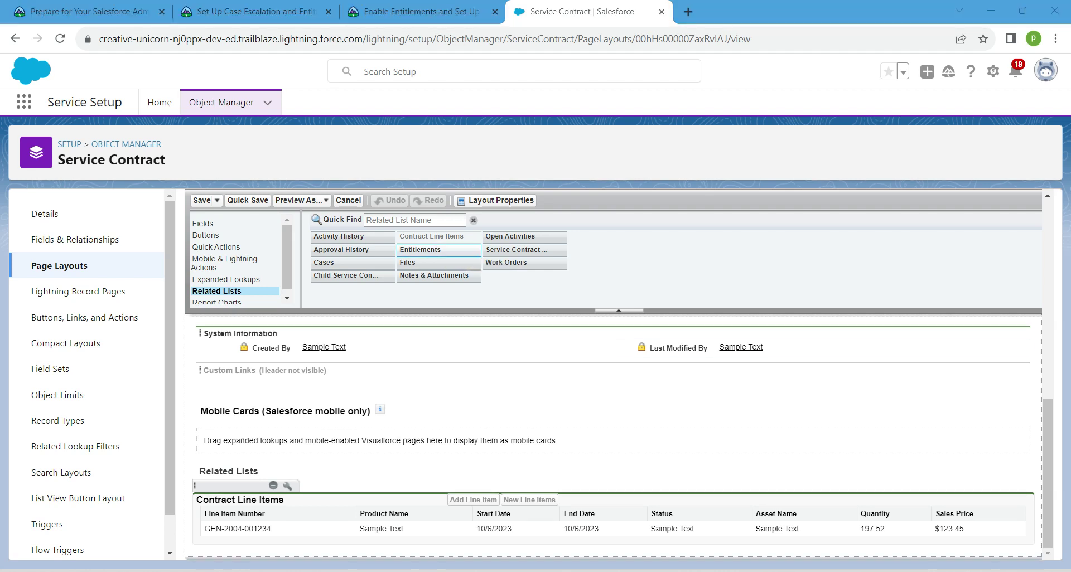
pyautogui.moveTo(438, 249); pyautogui.dragTo(299, 545)
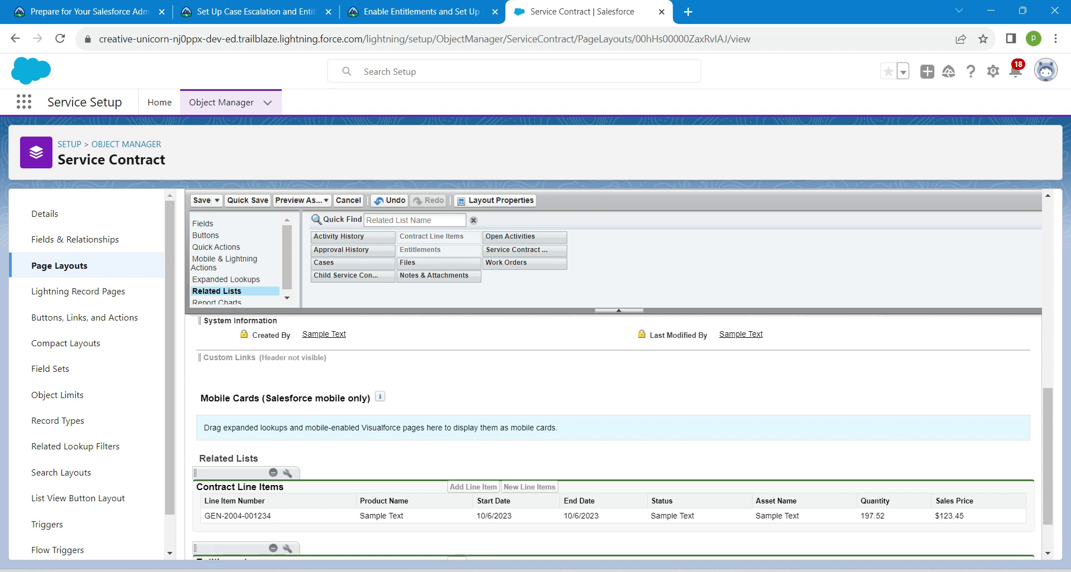
pyautogui.moveTo(327, 494); pyautogui.dragTo(290, 549)
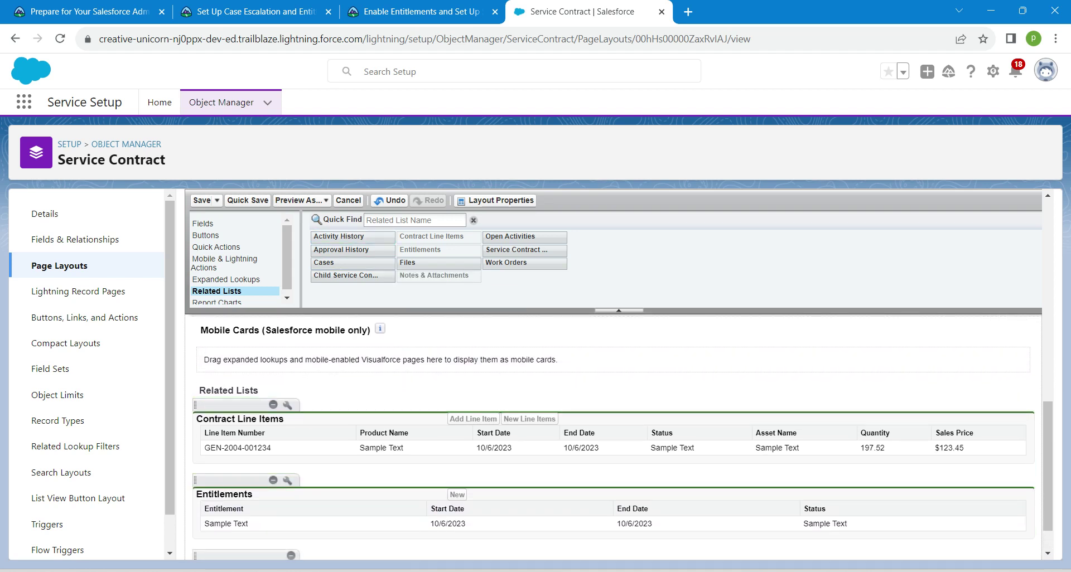
# - Add the Approval History related list below Notes & Attachments and save the layout, overwriting users' related list customizations
pyautogui.scroll(-1, 613, 438)
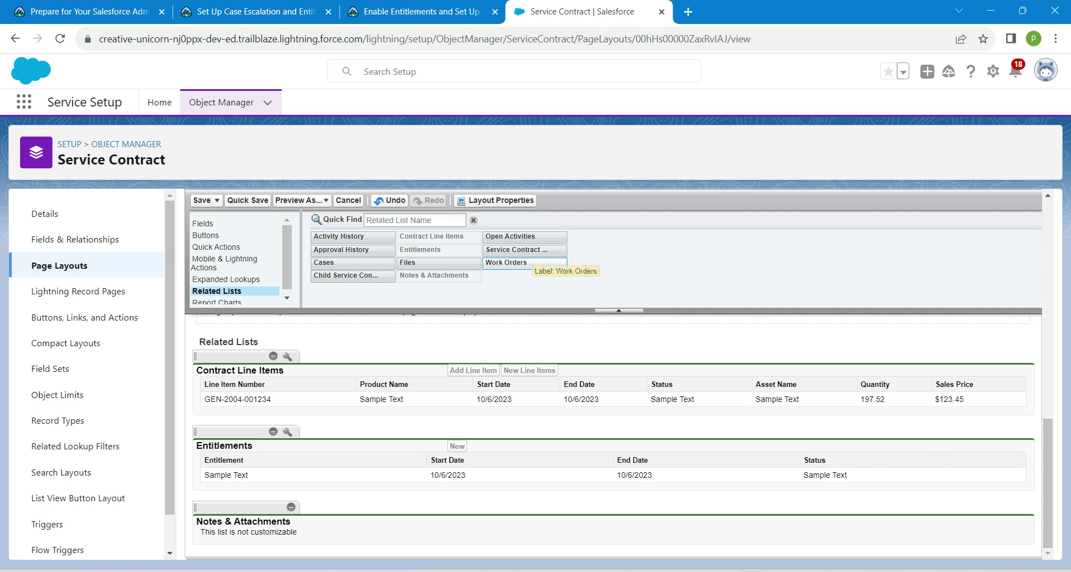
pyautogui.moveTo(353, 249); pyautogui.dragTo(280, 549)
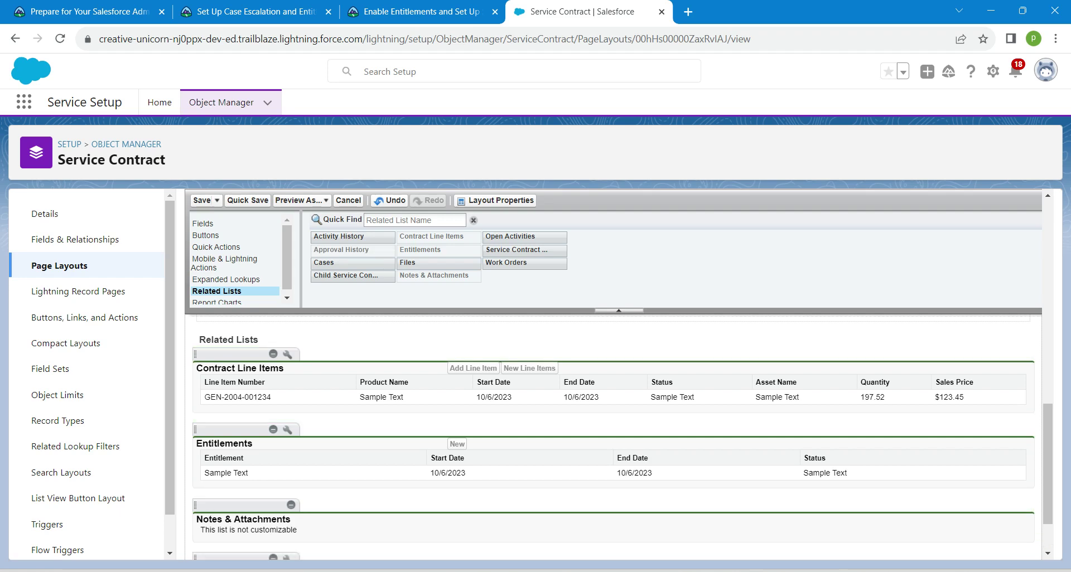
pyautogui.click(202, 200)
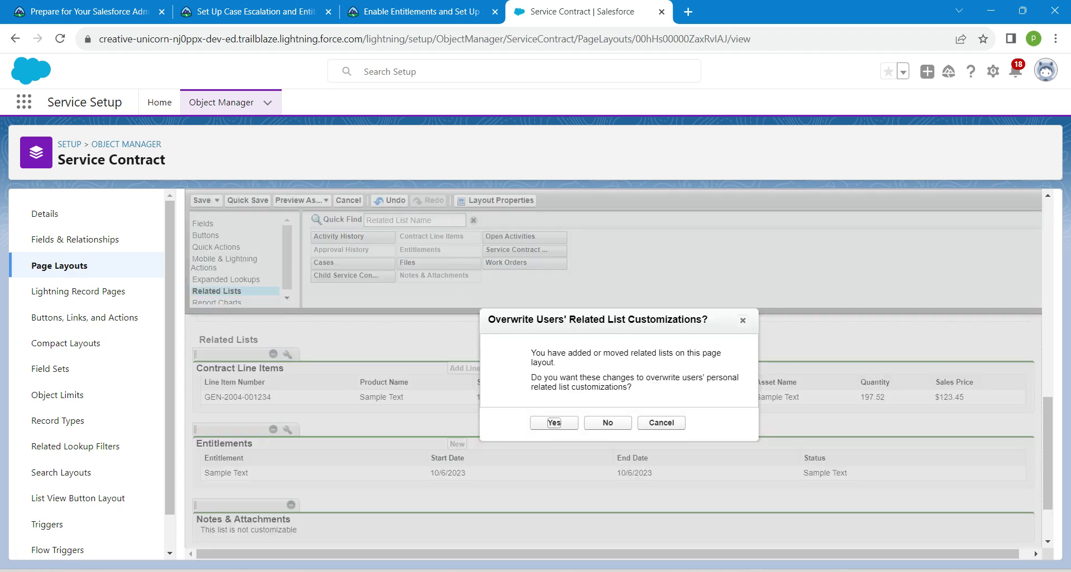
pyautogui.press('Return')
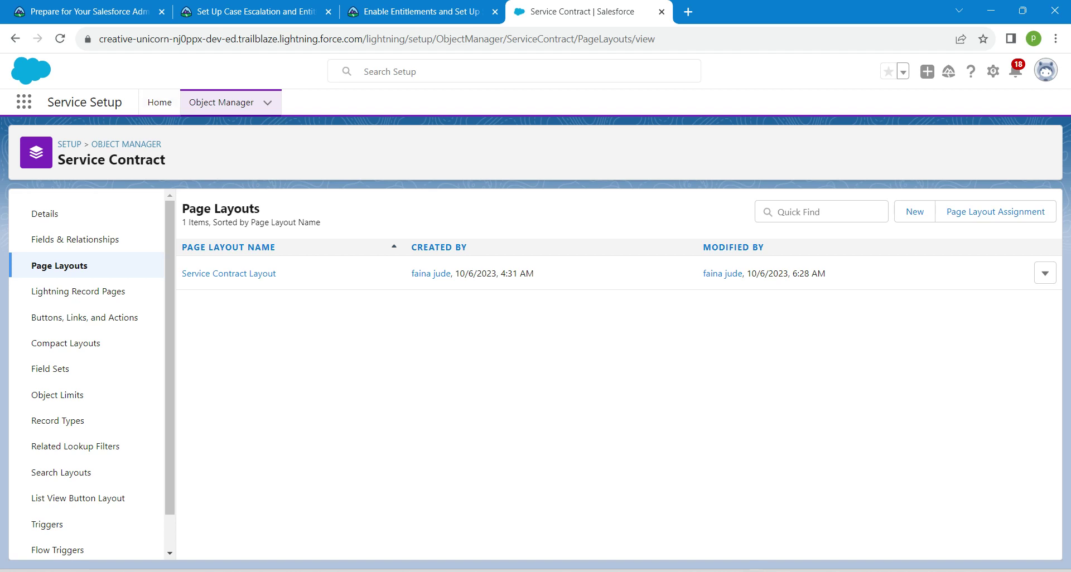
# - Open the Account object in the Object Manager and edit its Account Layout page layout
pyautogui.click(221, 102)
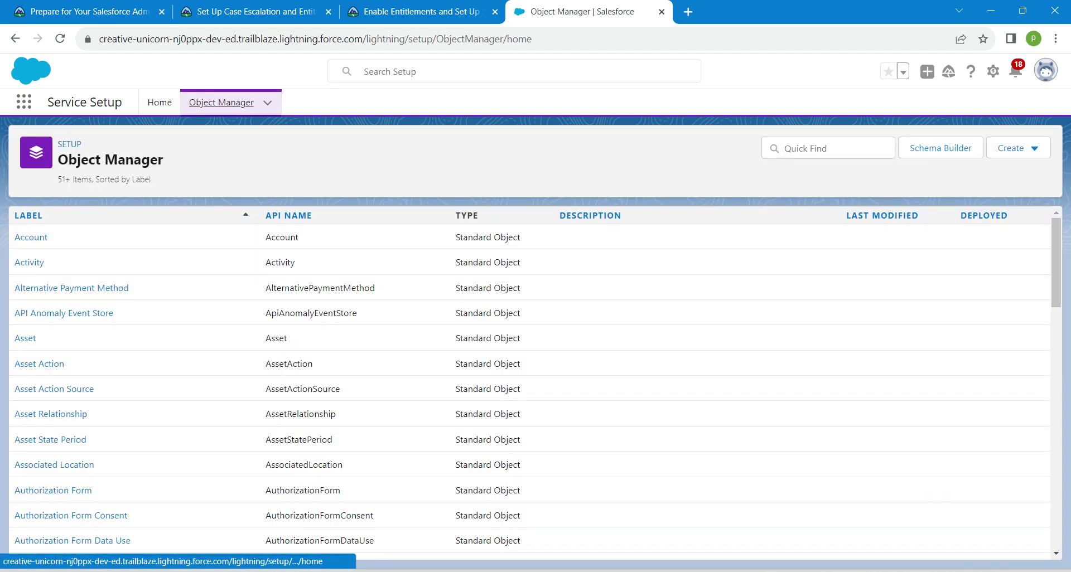
pyautogui.click(31, 237)
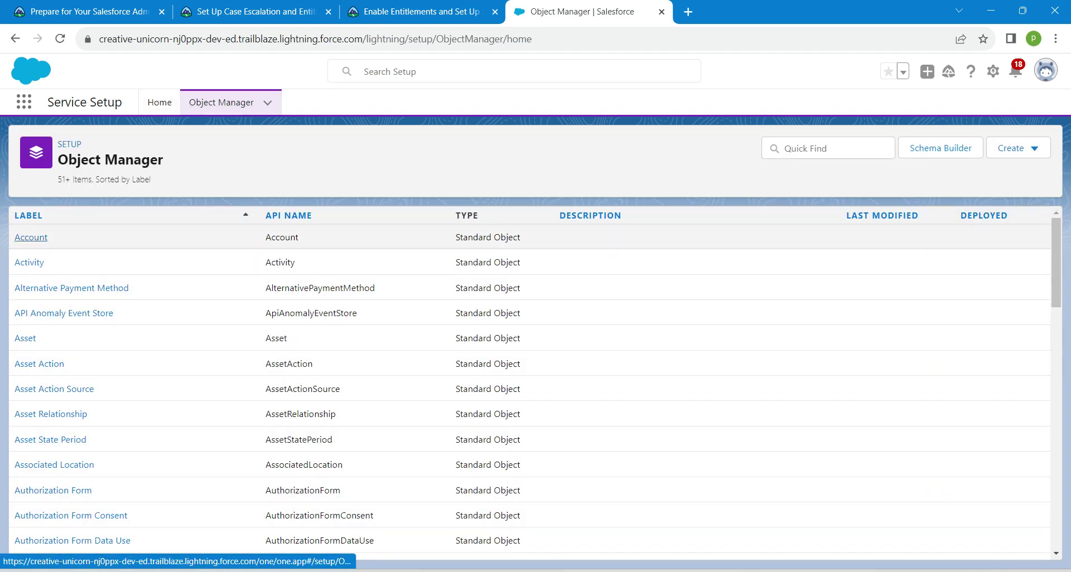
pyautogui.click(57, 265)
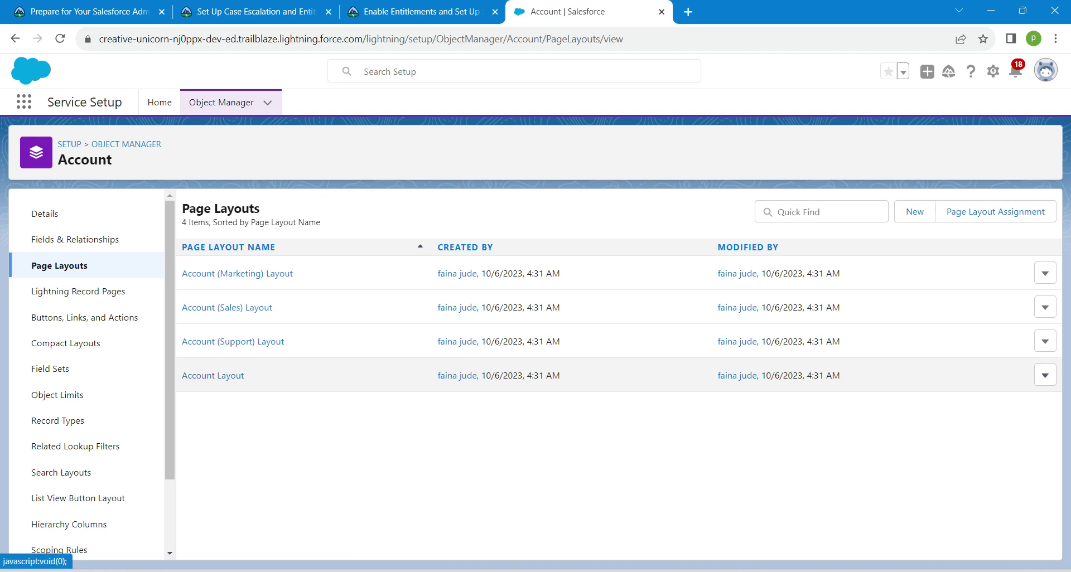
pyautogui.click(1045, 376)
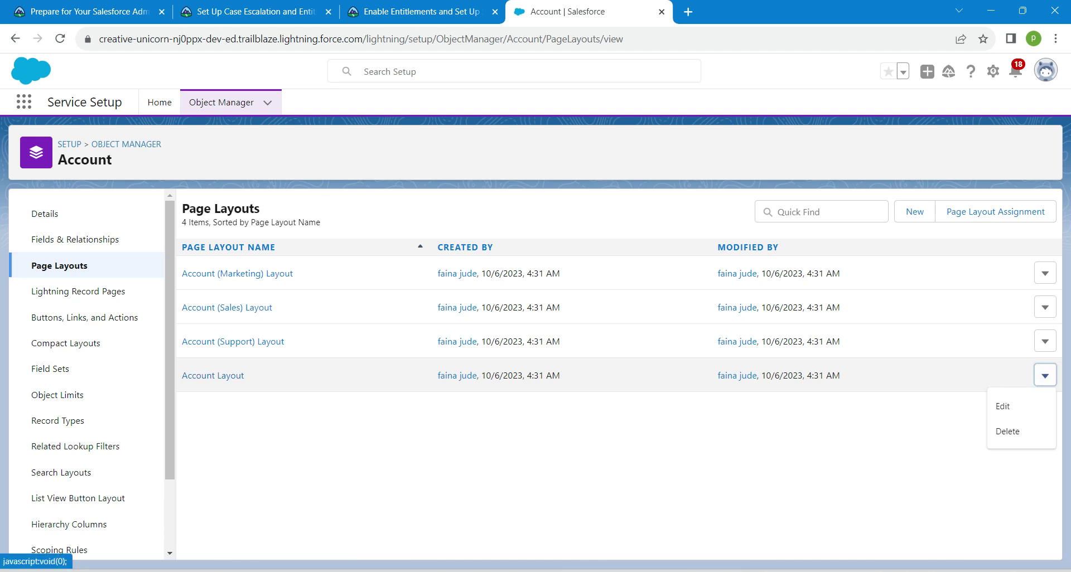
pyautogui.click(1002, 406)
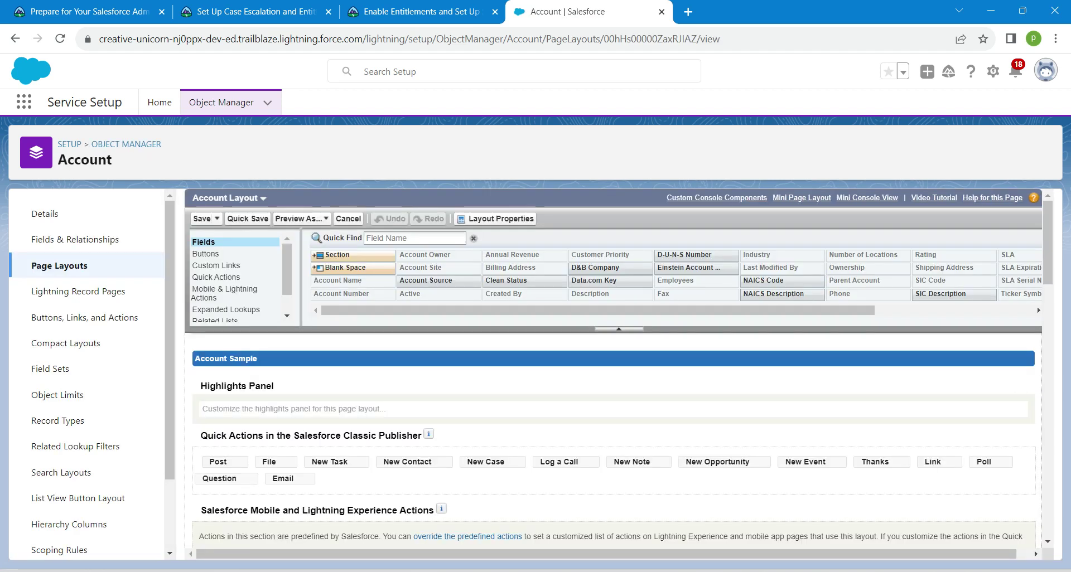
# - Add the Entitlements related list between Opportunities and Cases on the Account Layout and save, overwriting users' related list customizations
pyautogui.scroll(-1, 228, 290)
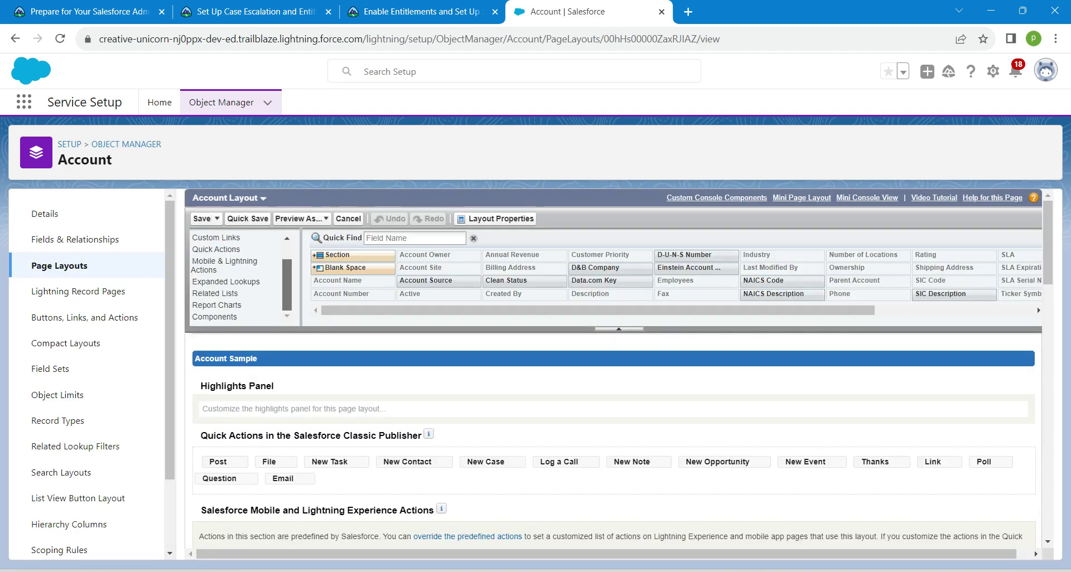
pyautogui.click(216, 294)
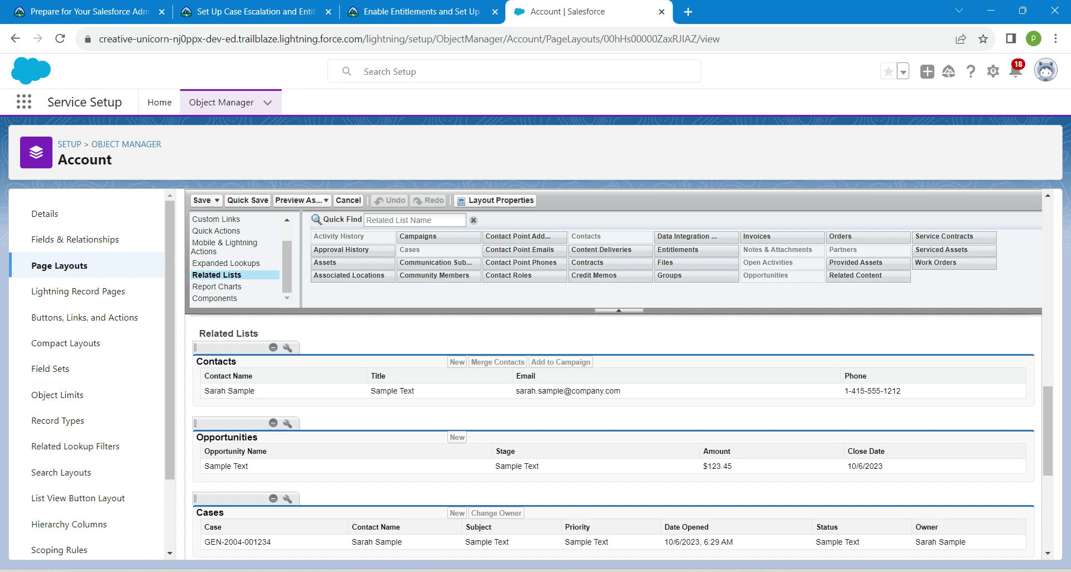
pyautogui.doubleClick(210, 513)
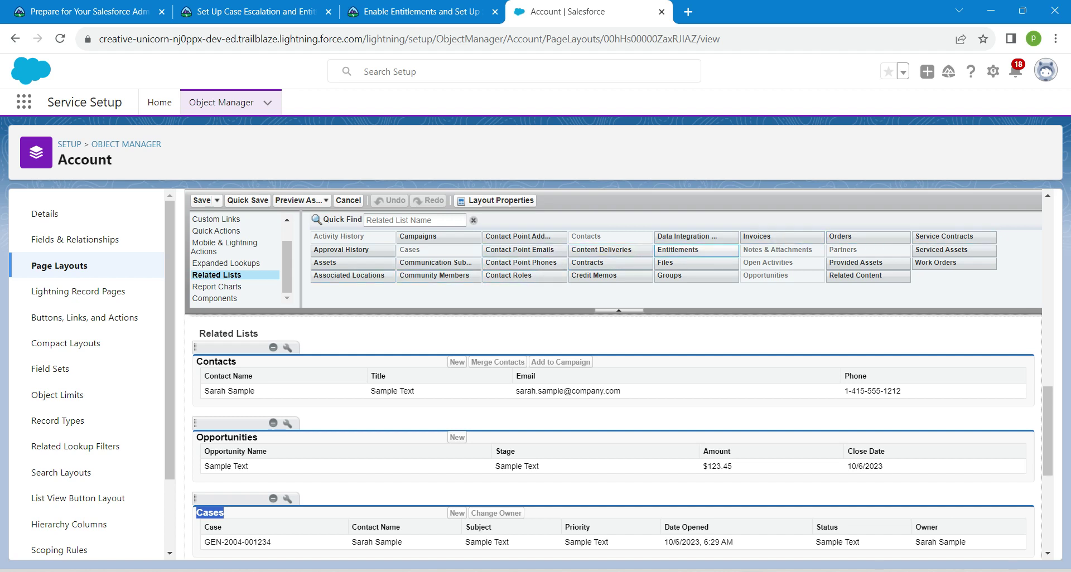
pyautogui.moveTo(696, 250); pyautogui.dragTo(312, 504)
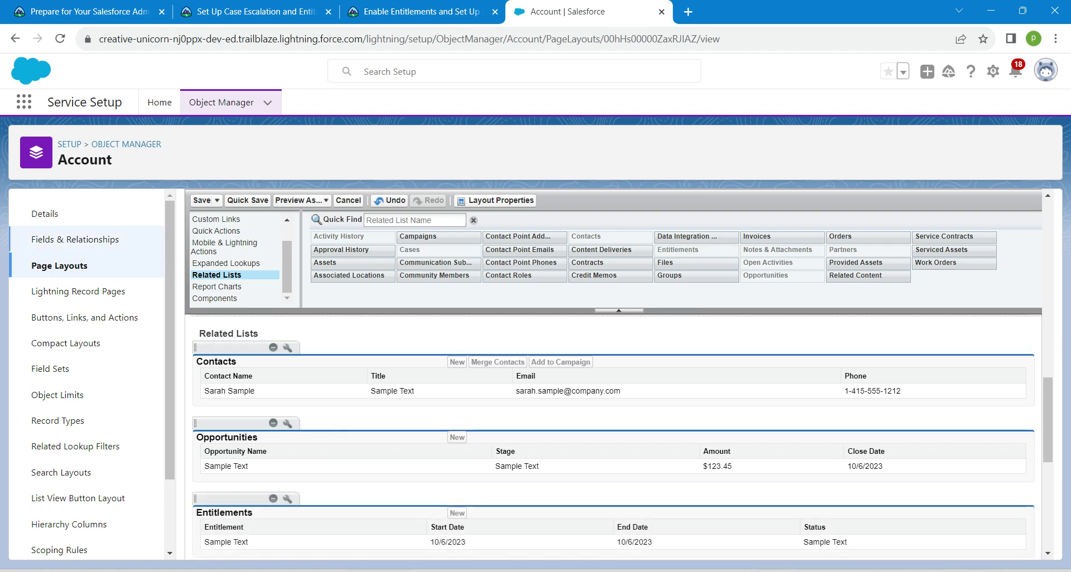
pyautogui.click(201, 200)
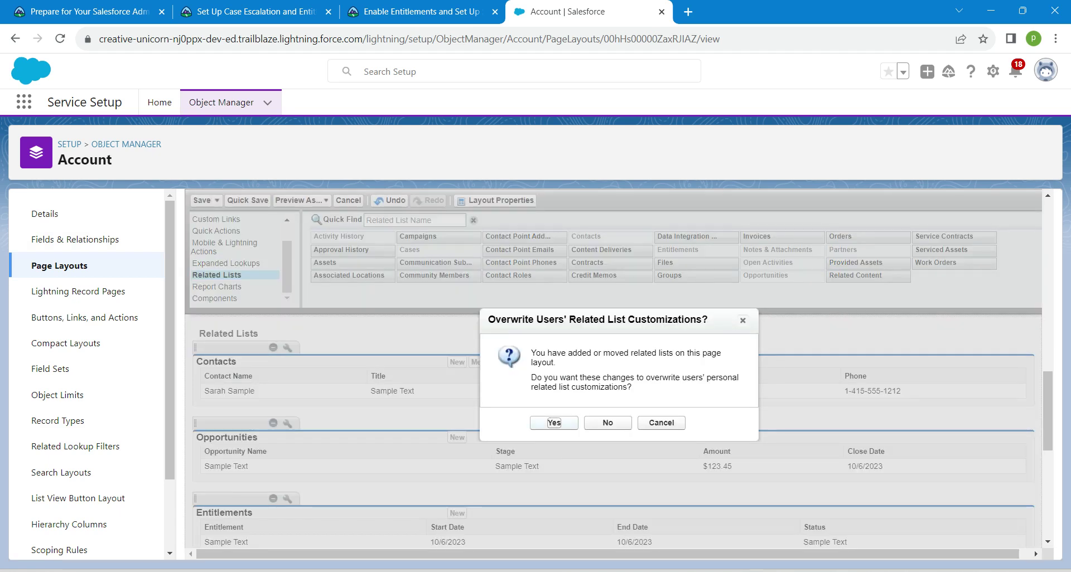
pyautogui.press('Return')
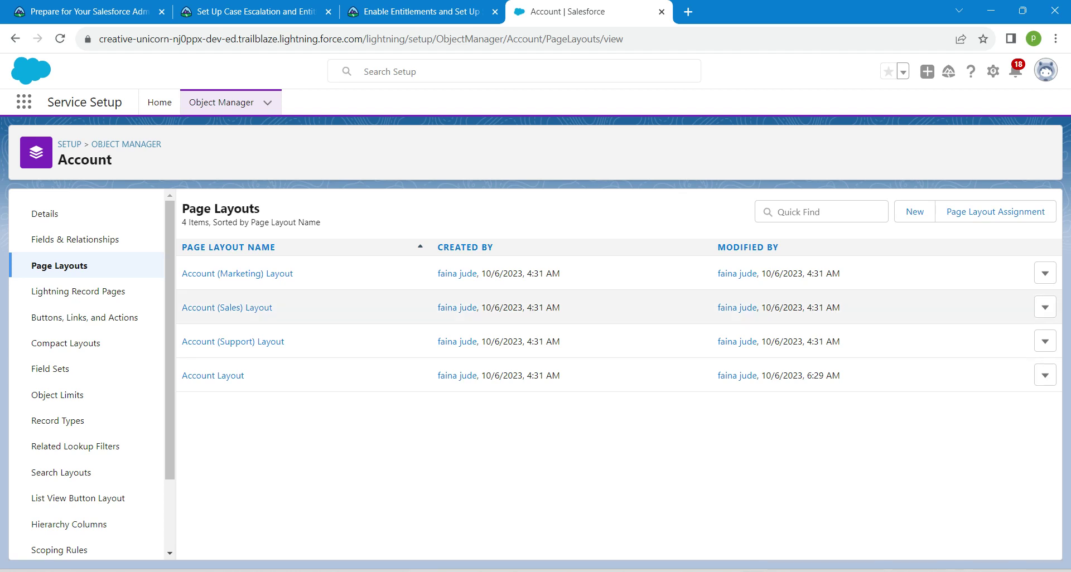
# - Search the Object Manager for "conta" and open the Contact object
pyautogui.click(222, 102)
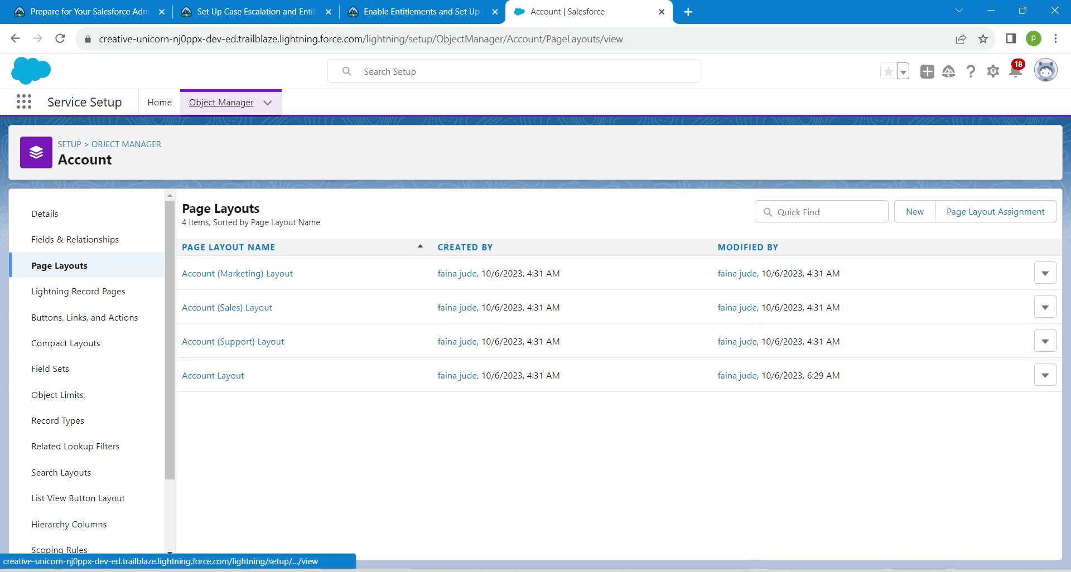
pyautogui.click(786, 148)
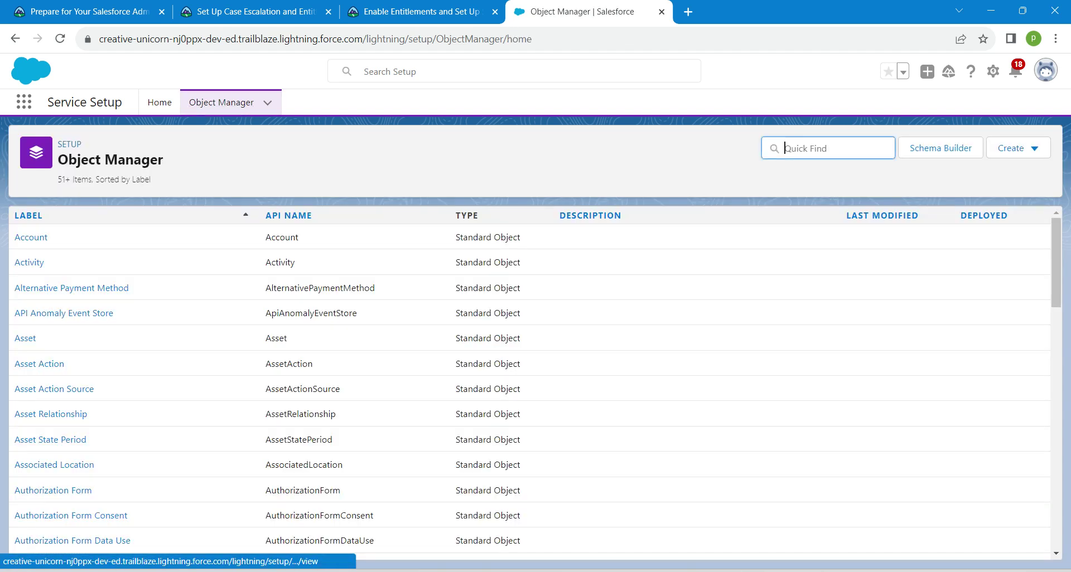
pyautogui.write('conta')
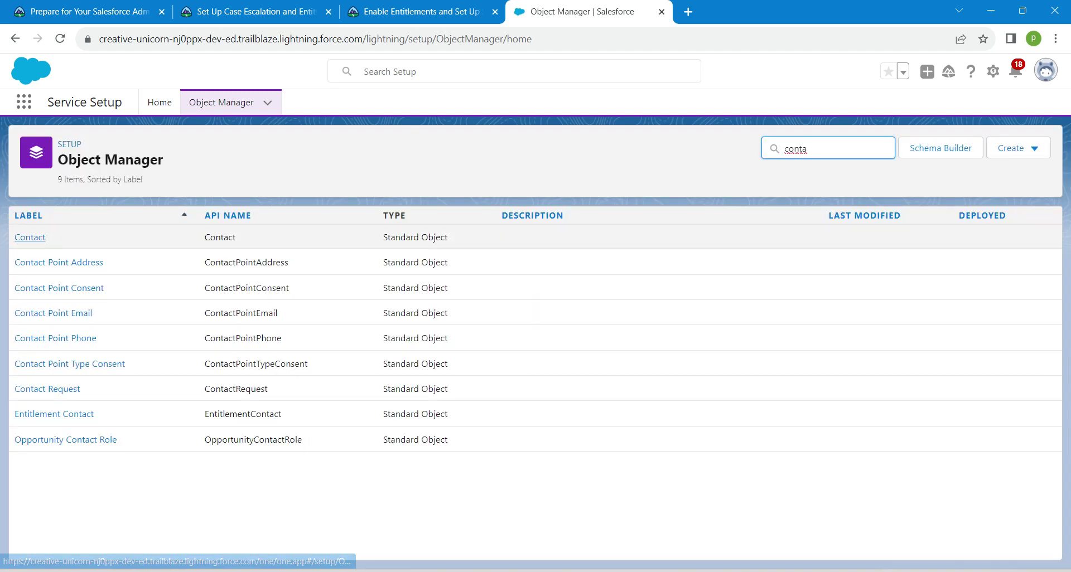
pyautogui.click(30, 238)
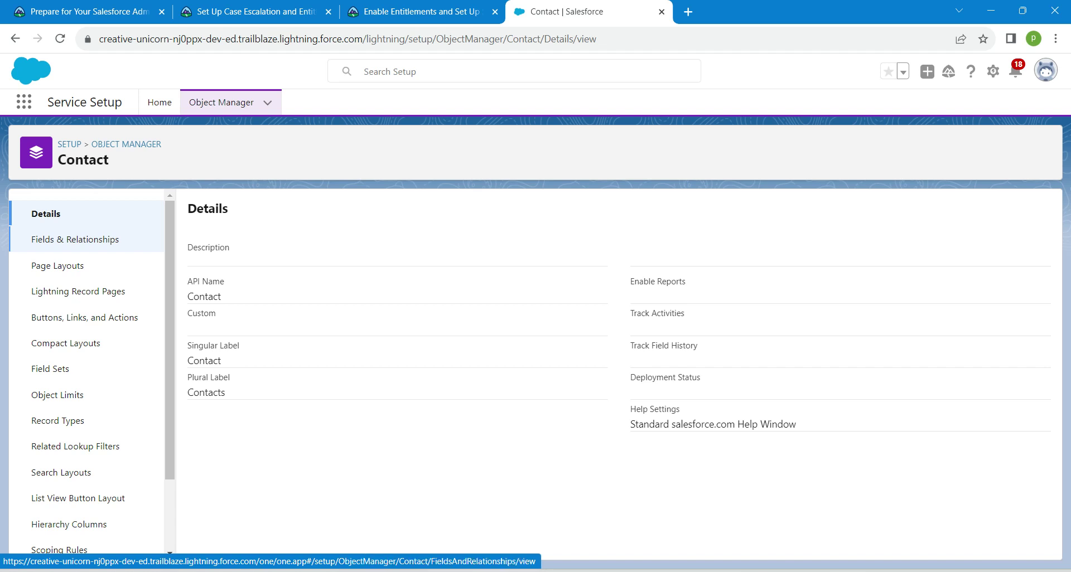
# - Open the Contact Layout page layout for editing
pyautogui.click(58, 266)
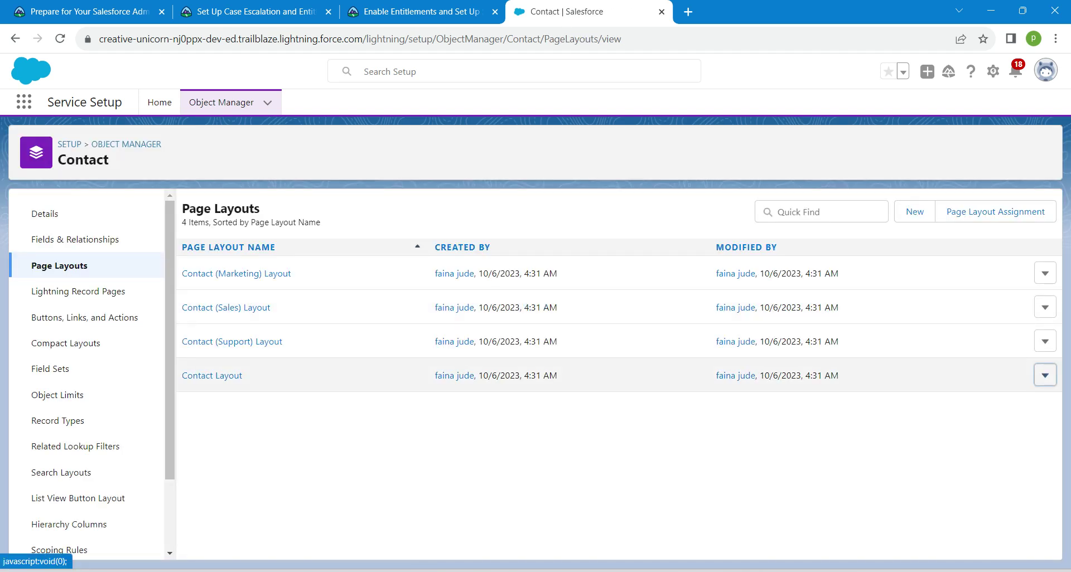
pyautogui.click(1044, 375)
pyautogui.click(1002, 406)
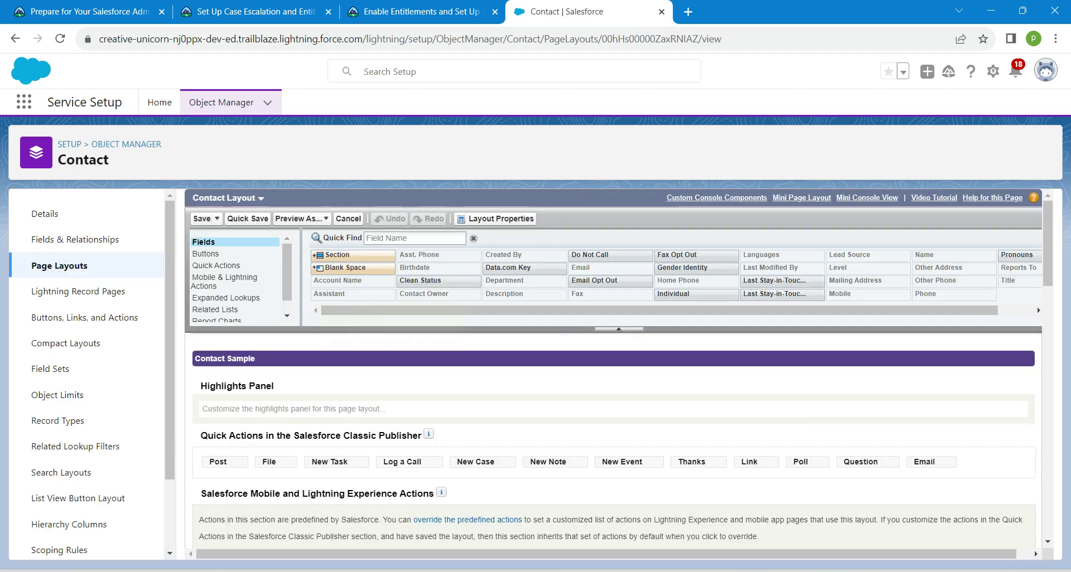
# - Add the Entitlements related list between Opportunities and Cases on the Contact Layout and save, overwriting users' related list customizations
pyautogui.scroll(-2, 234, 301)
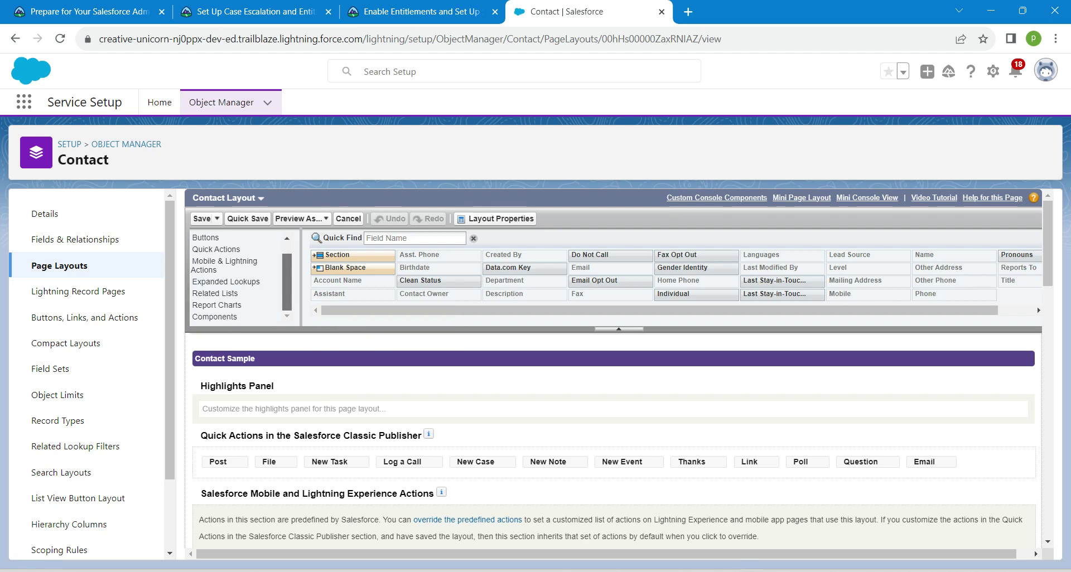
pyautogui.scroll(-10, 234, 302)
pyautogui.scroll(-5, 614, 373)
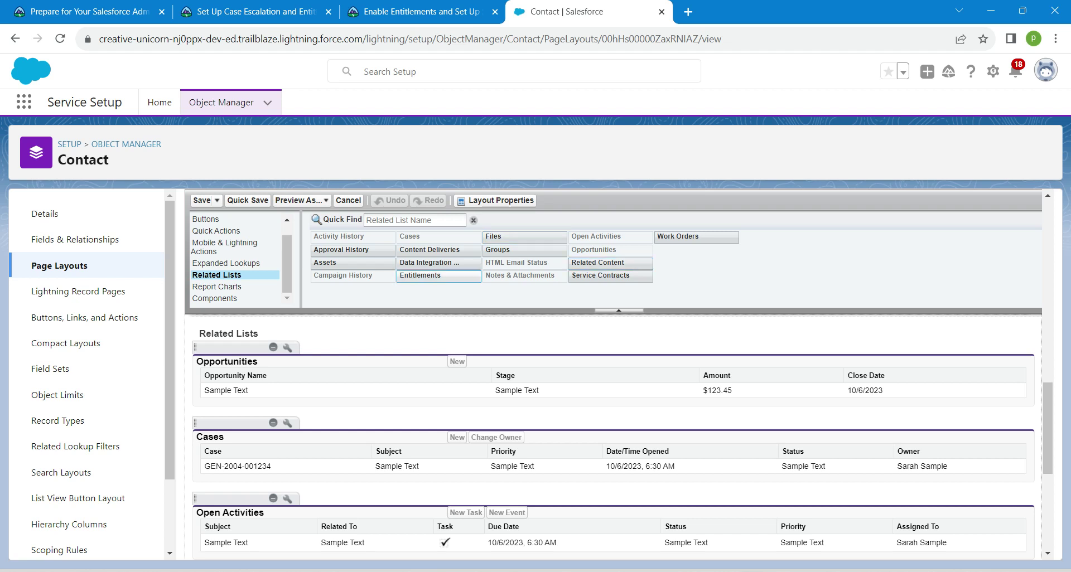
pyautogui.moveTo(439, 276); pyautogui.dragTo(334, 426)
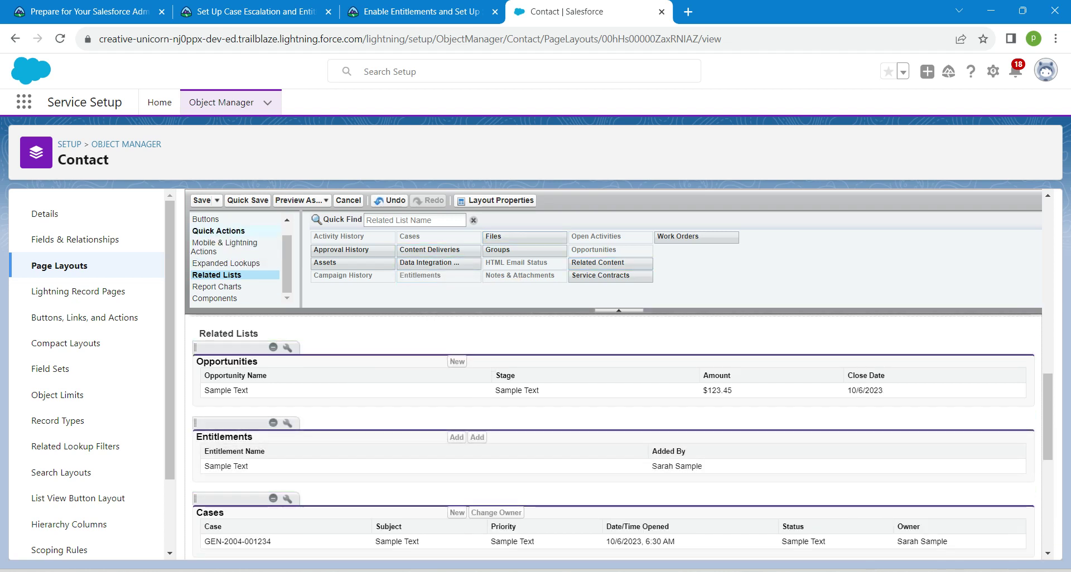
pyautogui.click(202, 200)
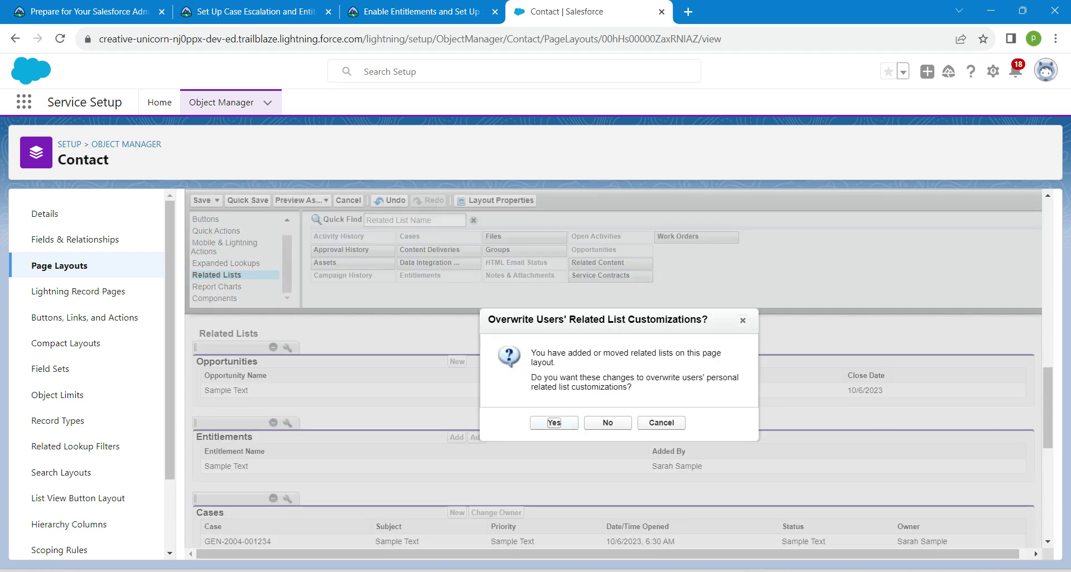
pyautogui.press('Return')
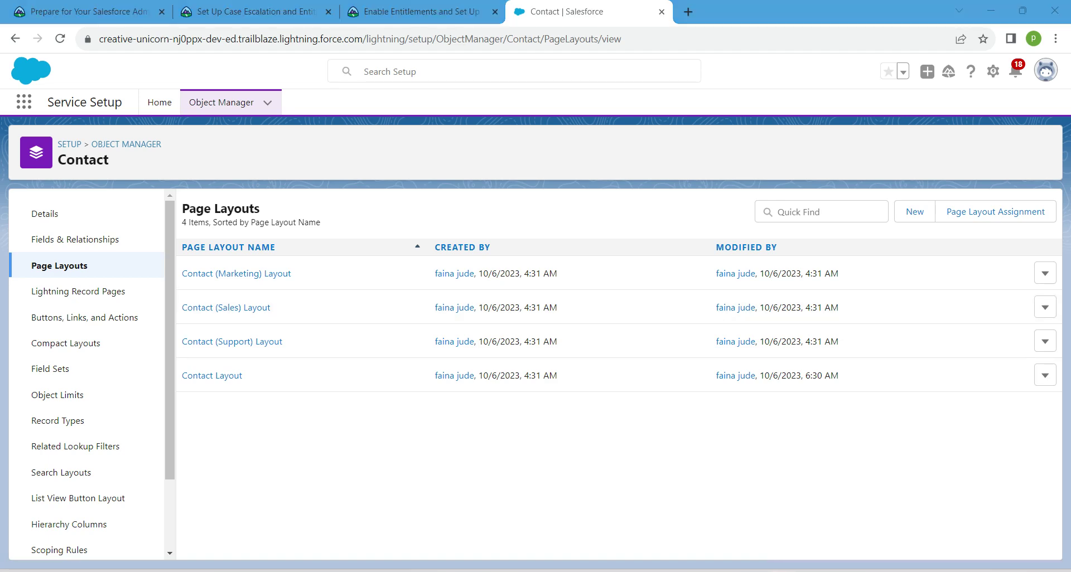
# - Search the Object Manager for "case" and open the Case object
pyautogui.click(221, 102)
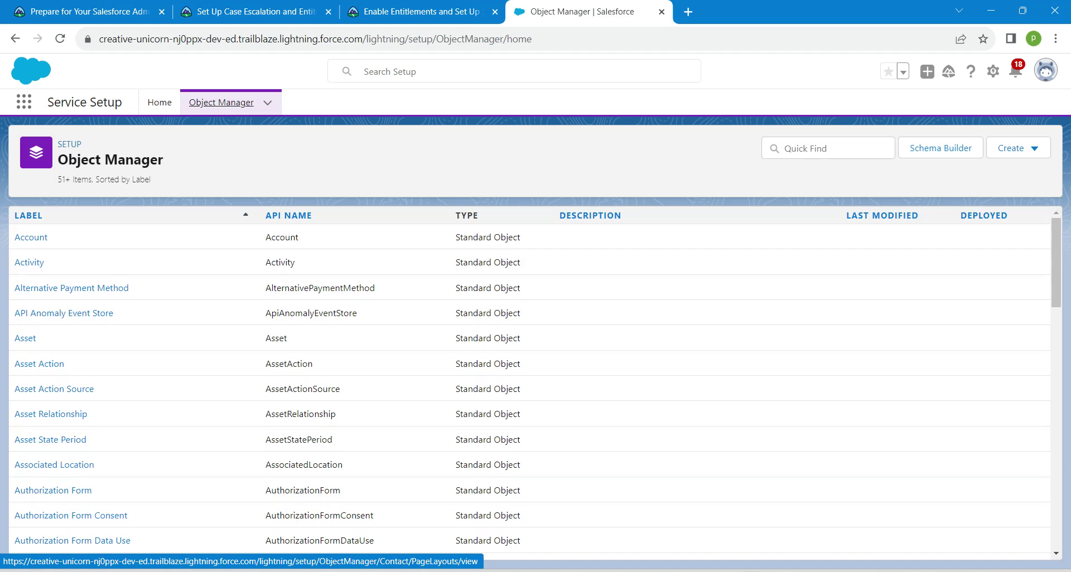
pyautogui.click(784, 148)
pyautogui.write('ca')
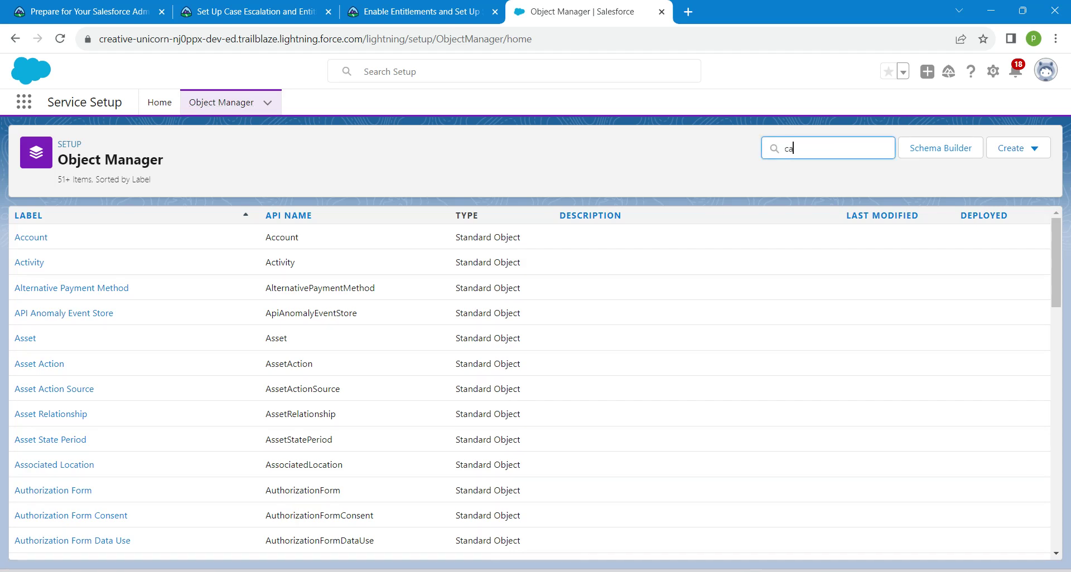
pyautogui.write('se')
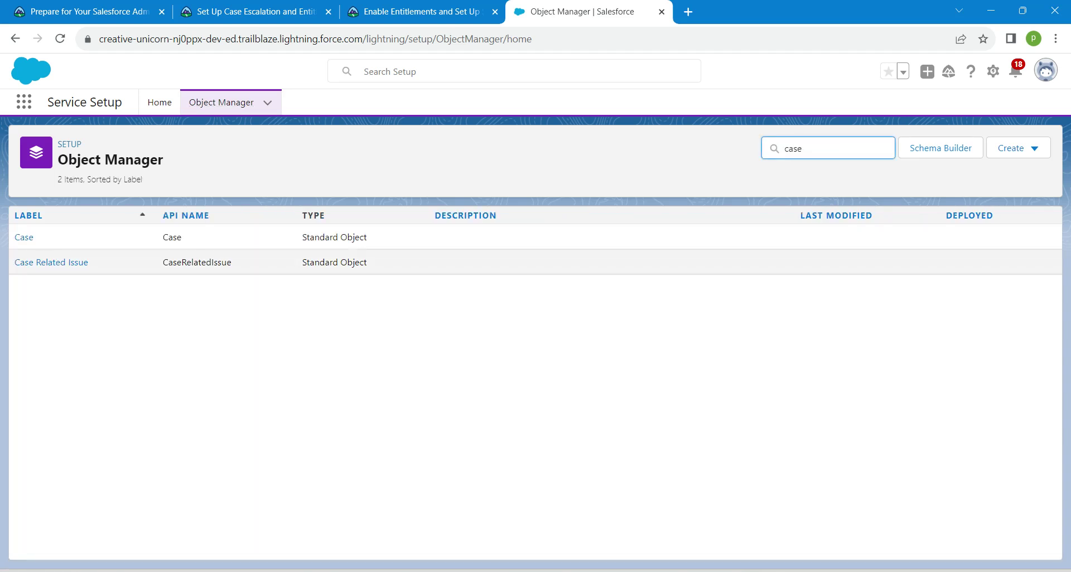
pyautogui.click(23, 237)
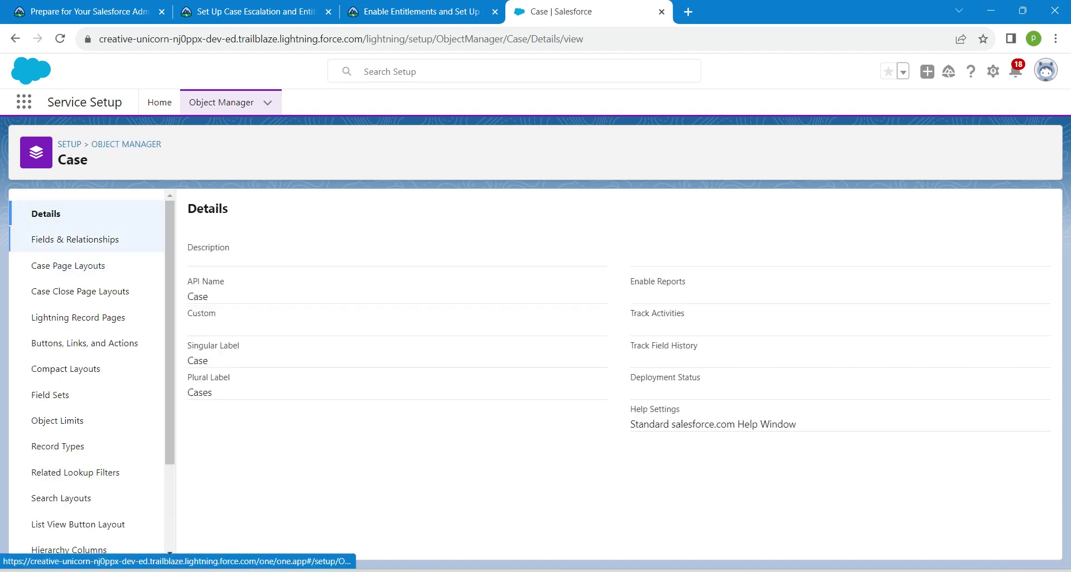
# - Find the Case object's fields matching "entitle" and open the Entitlement Name field
pyautogui.click(75, 239)
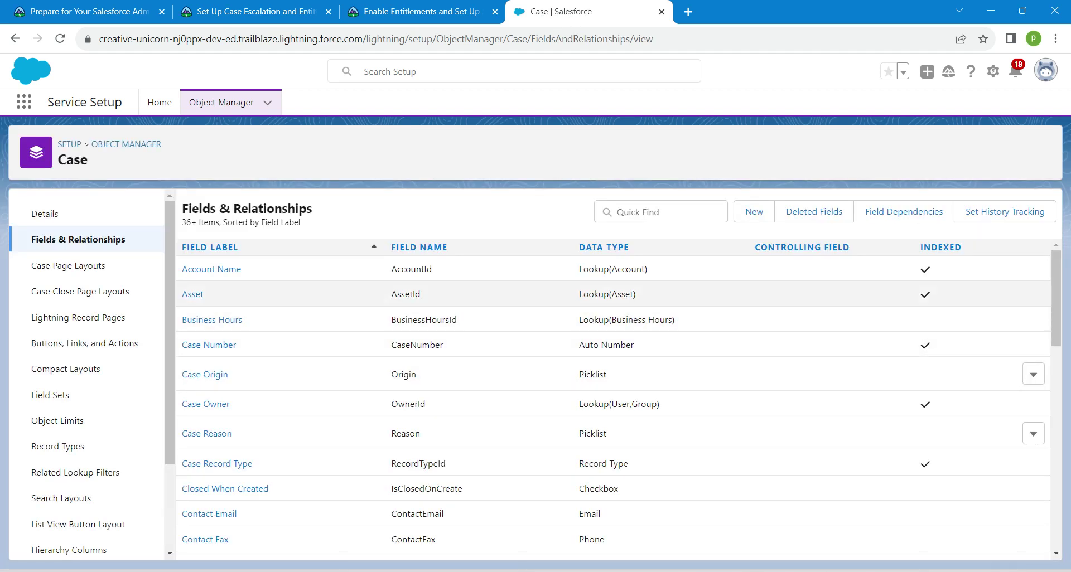
pyautogui.click(660, 212)
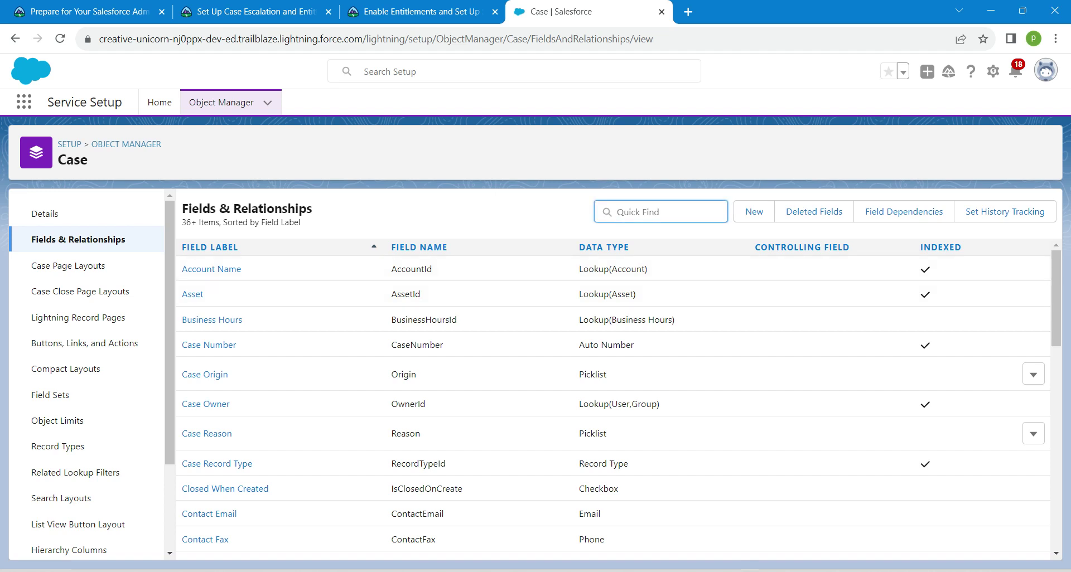
pyautogui.write('entitle')
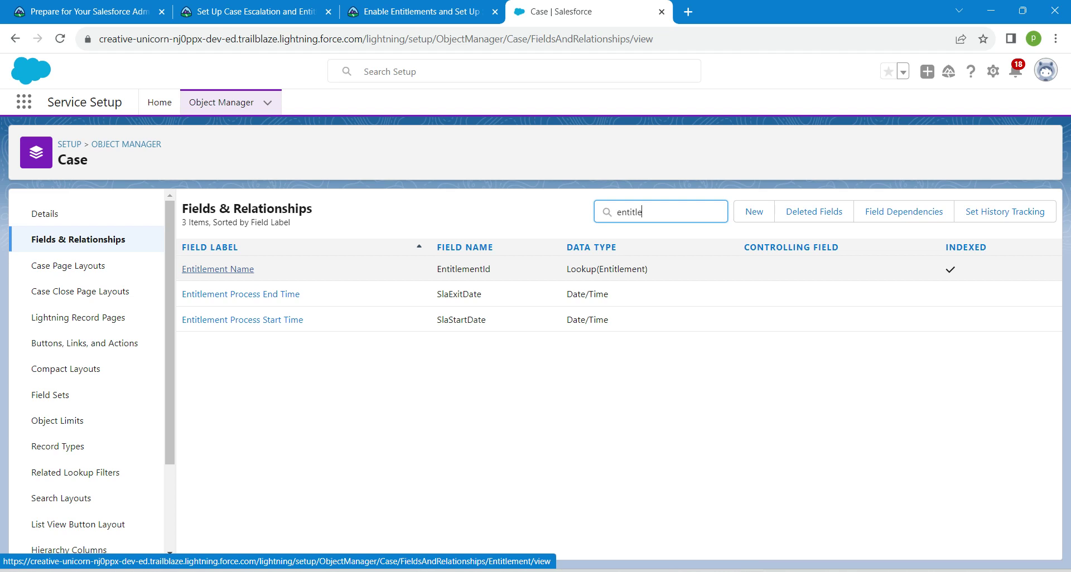
pyautogui.click(218, 269)
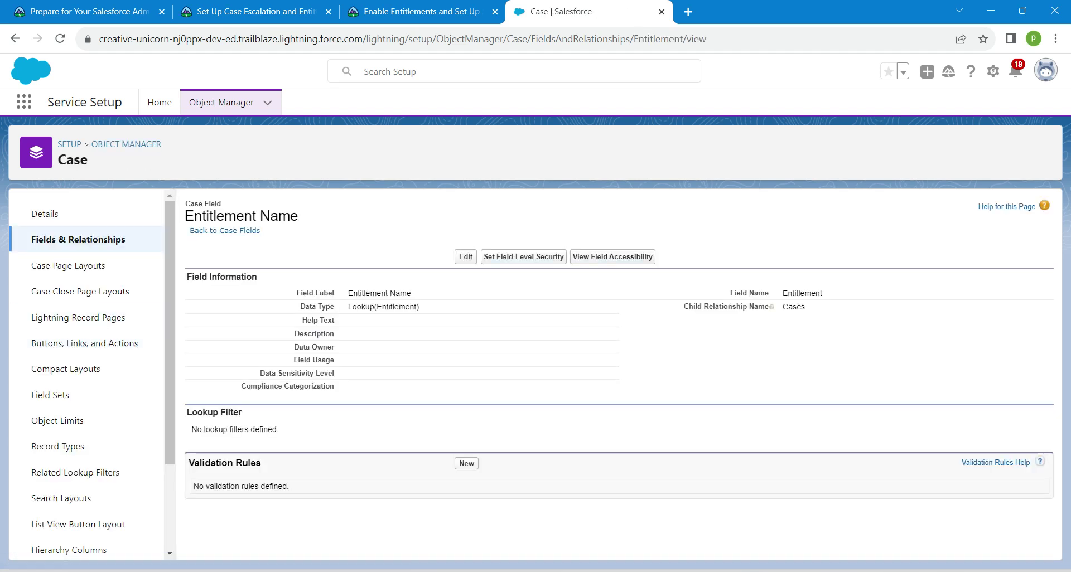
# - Make the Entitlement Name field visible to all profiles in its field-level security and save
pyautogui.click(465, 257)
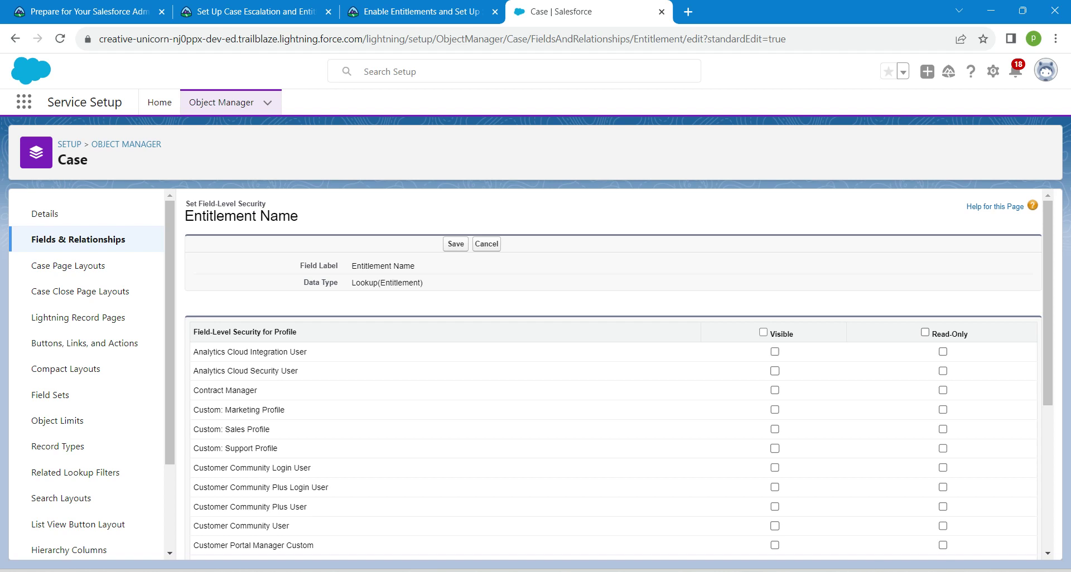
pyautogui.click(763, 332)
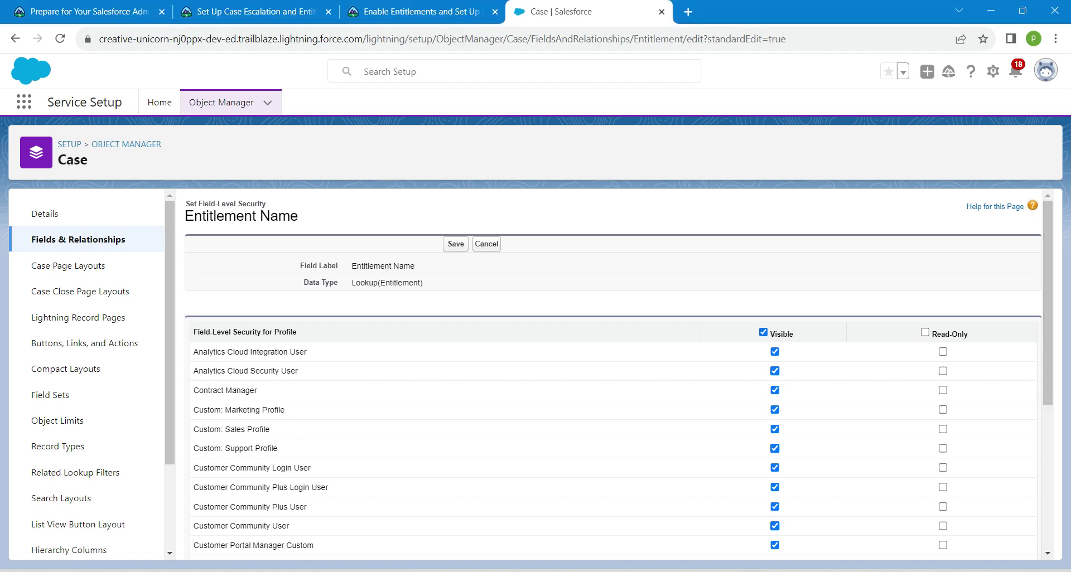
pyautogui.click(456, 243)
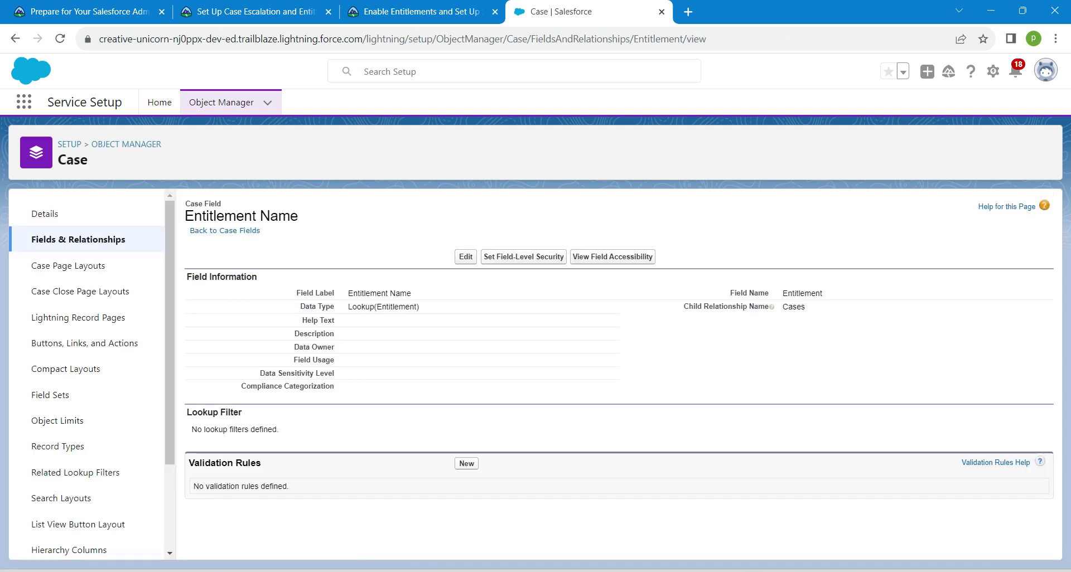
# - Return to the Case fields, search for "entitl" and open the Entitlement Process End Time field
pyautogui.moveTo(185, 230); pyautogui.dragTo(260, 230)
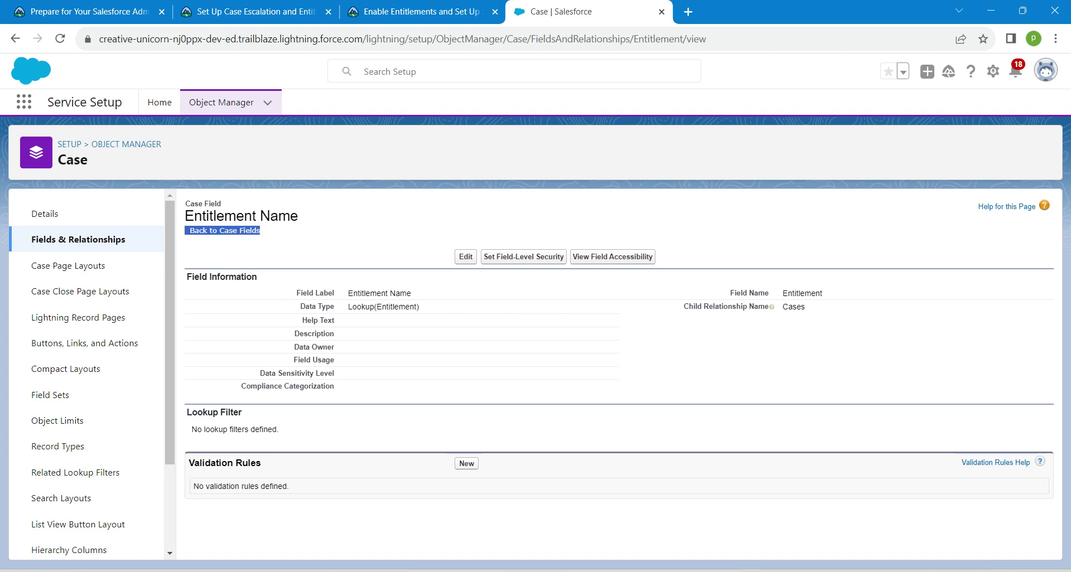
pyautogui.click(251, 230)
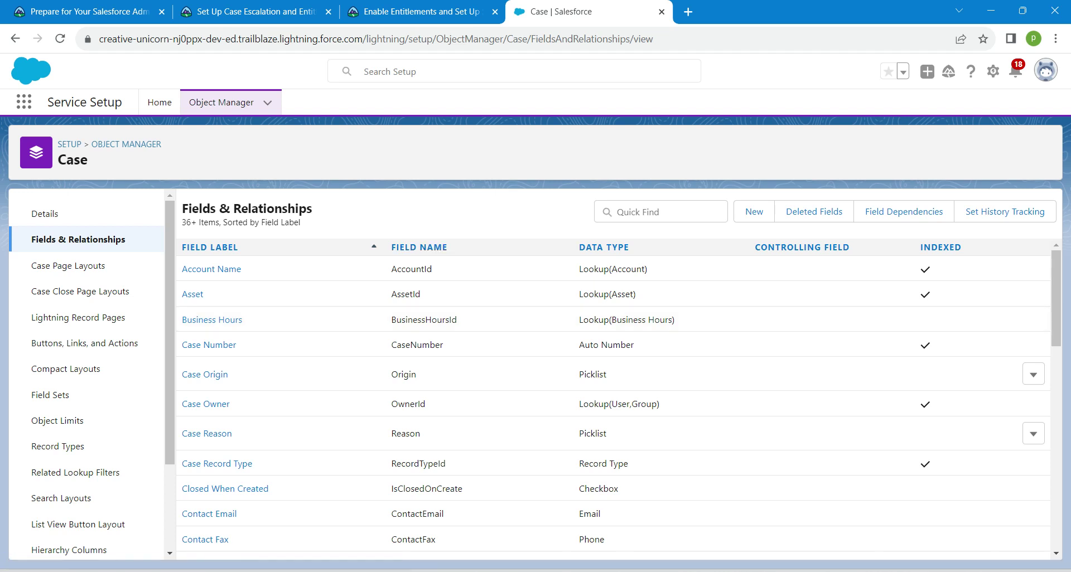
pyautogui.click(617, 212)
pyautogui.write('e')
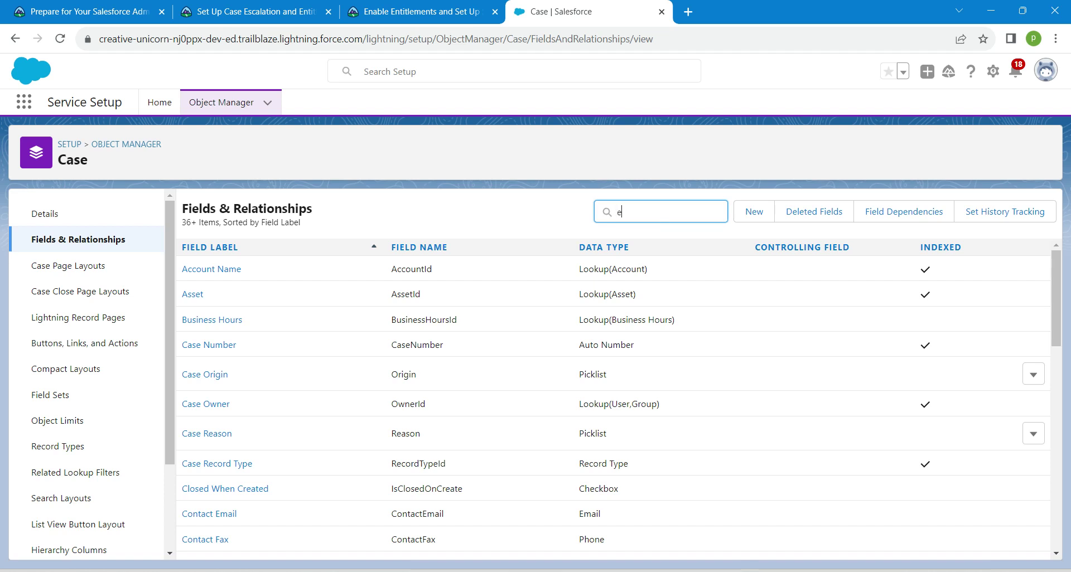
pyautogui.write('ntitl')
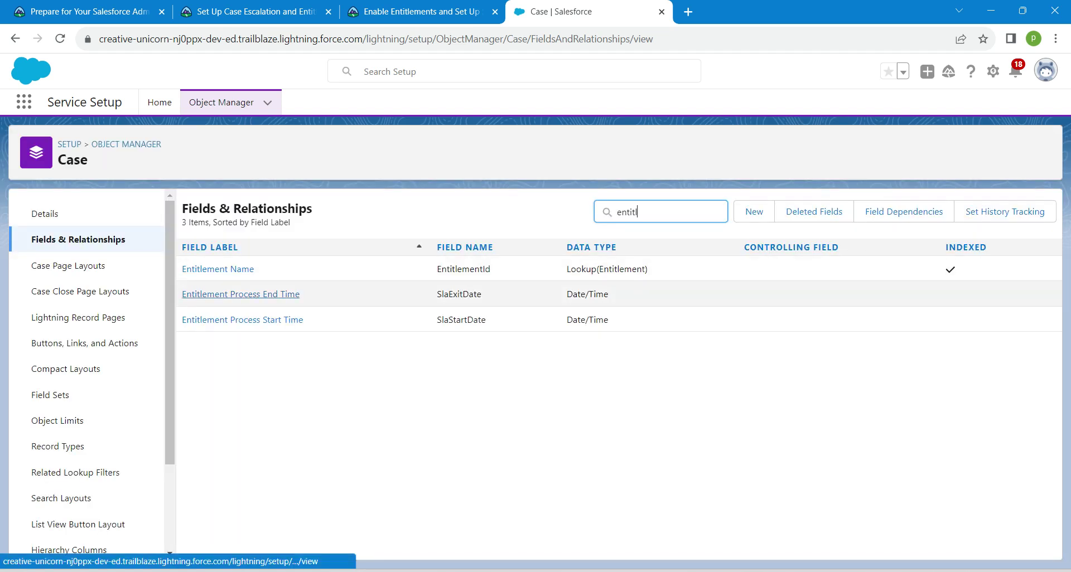
pyautogui.click(240, 294)
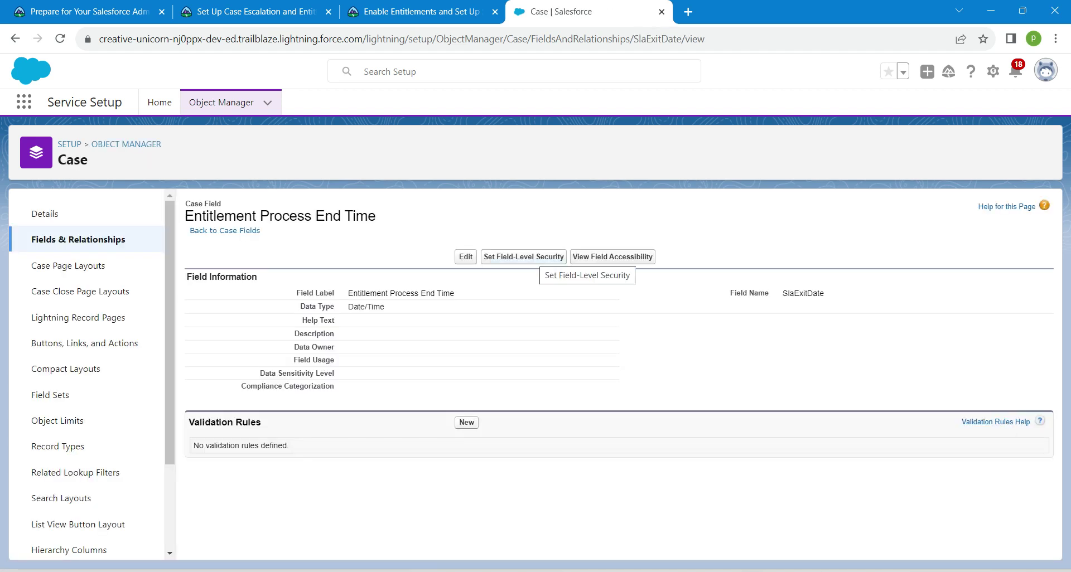
# - Make the Entitlement Process End Time field visible to all profiles and save the field-level security
pyautogui.click(465, 256)
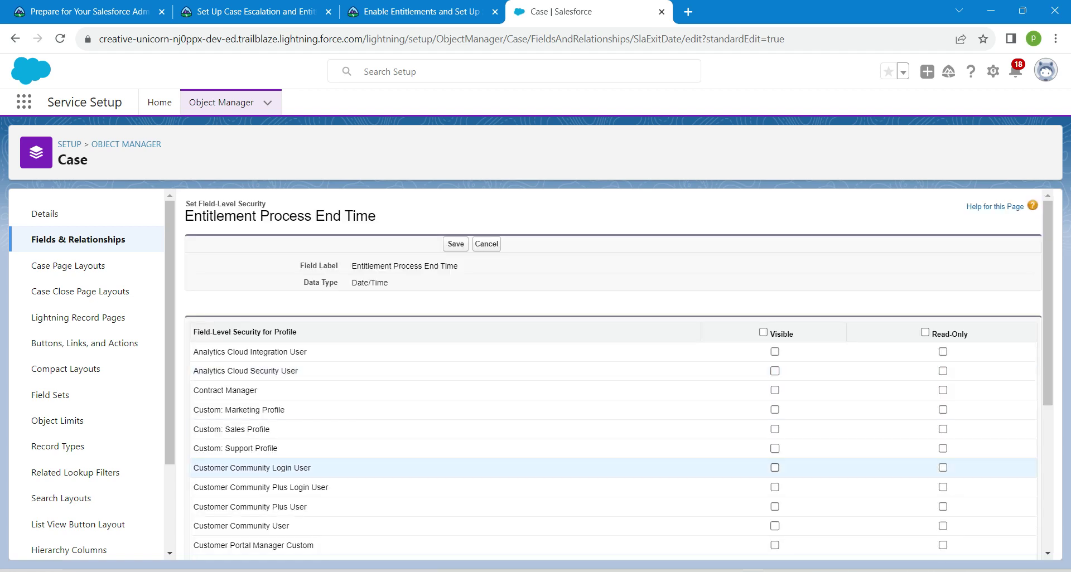
pyautogui.click(763, 332)
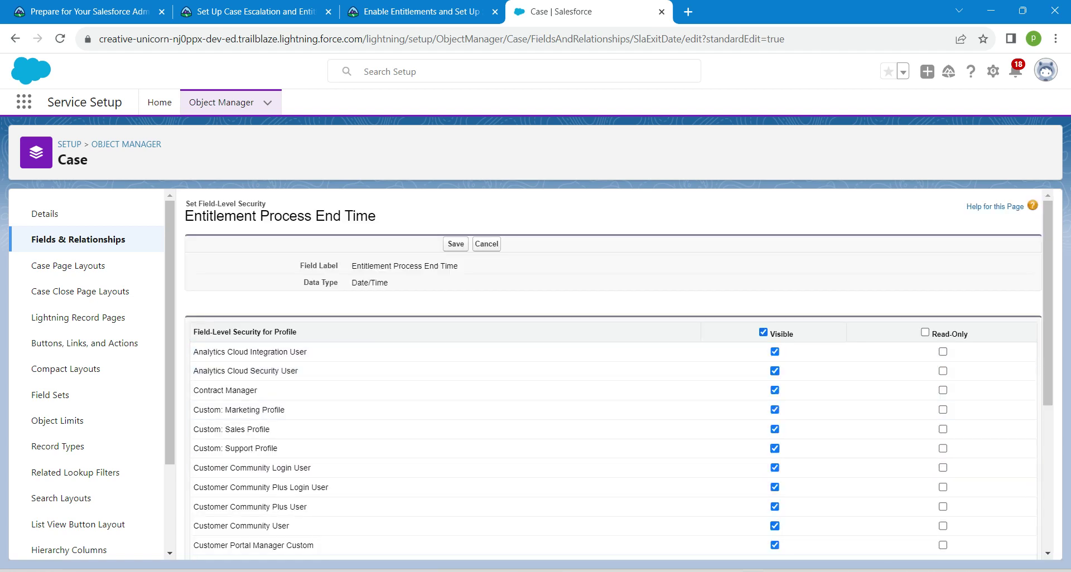
pyautogui.click(456, 244)
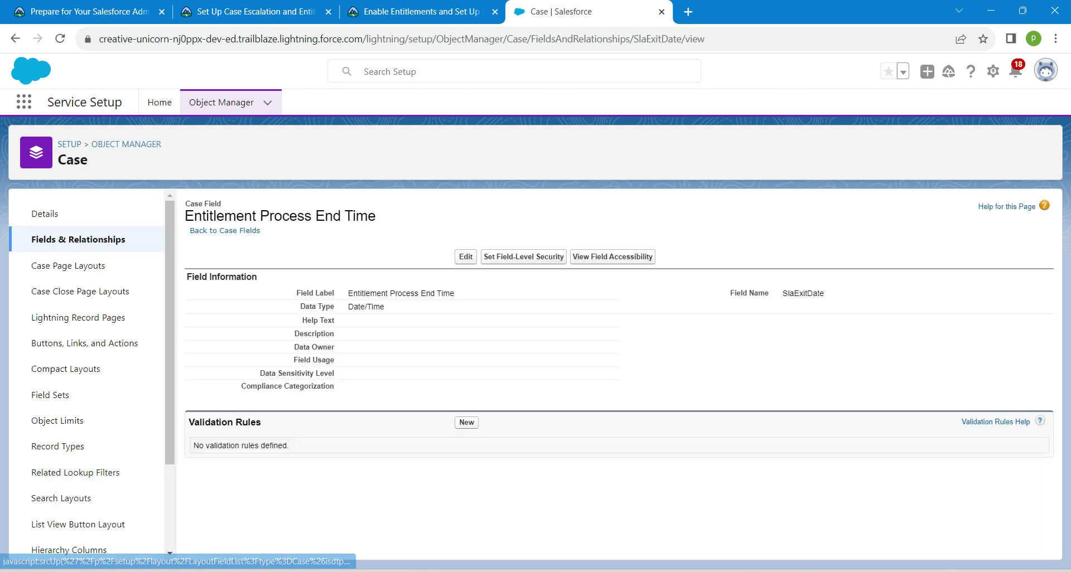
# - Return to the Case fields, search for "entit" and open the Entitlement Process Start Time field
pyautogui.click(224, 230)
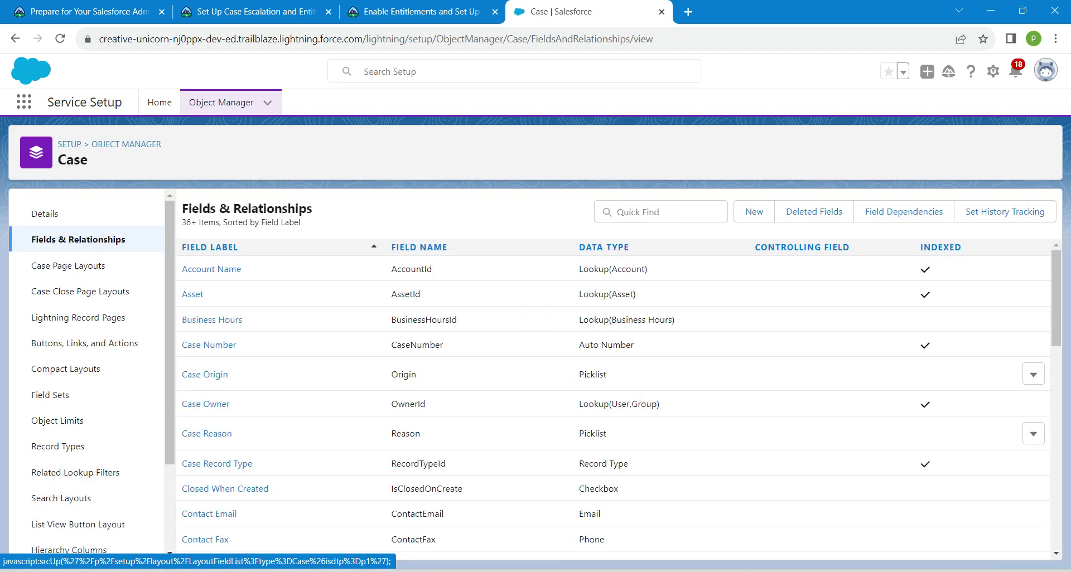
pyautogui.click(660, 212)
pyautogui.write('enti')
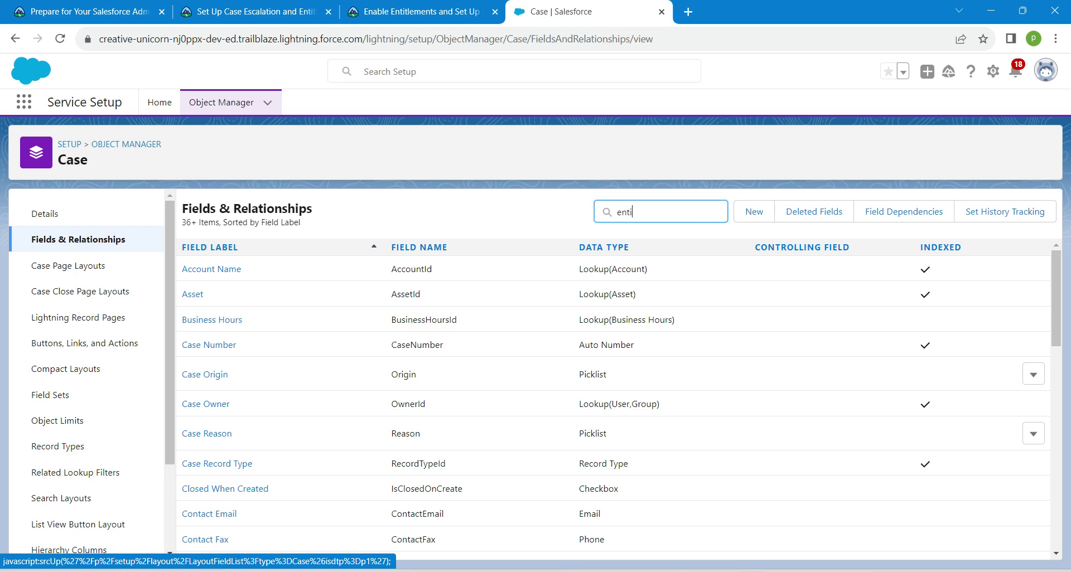
pyautogui.write('t')
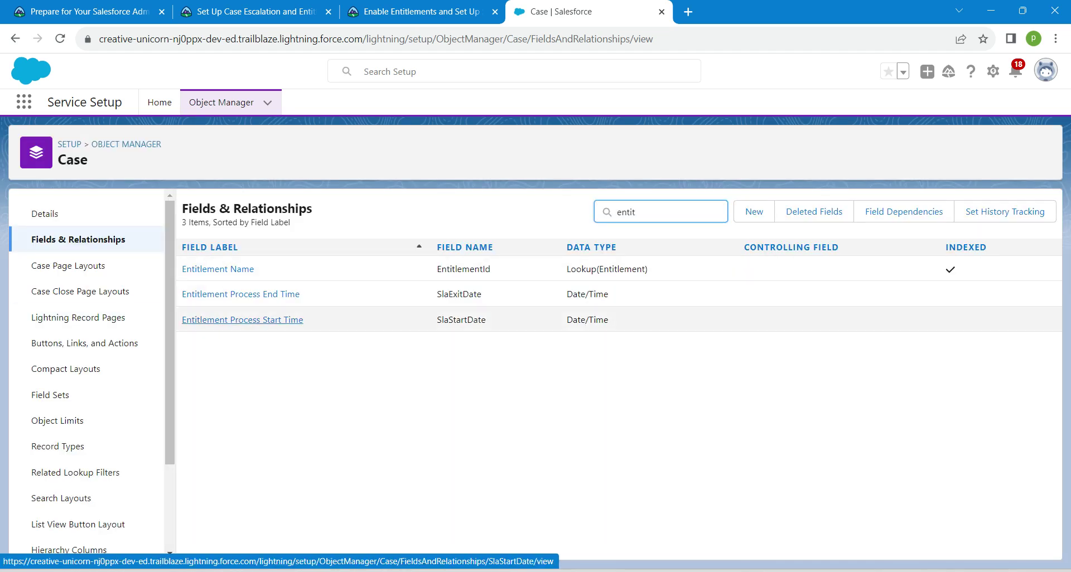
pyautogui.click(242, 321)
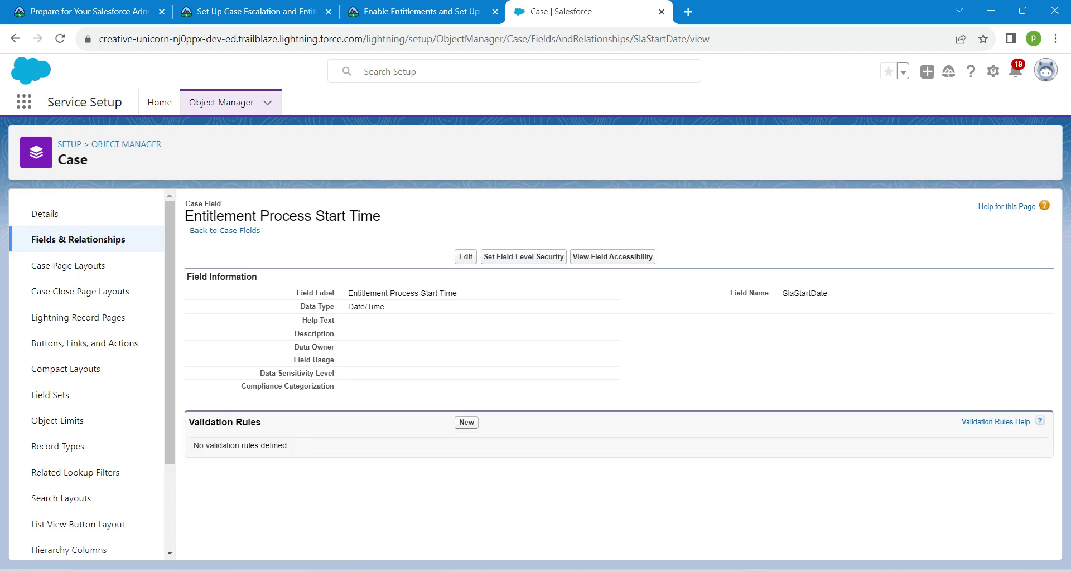
# - Make the Entitlement Process Start Time field visible to all profiles and save the field-level security
pyautogui.click(465, 256)
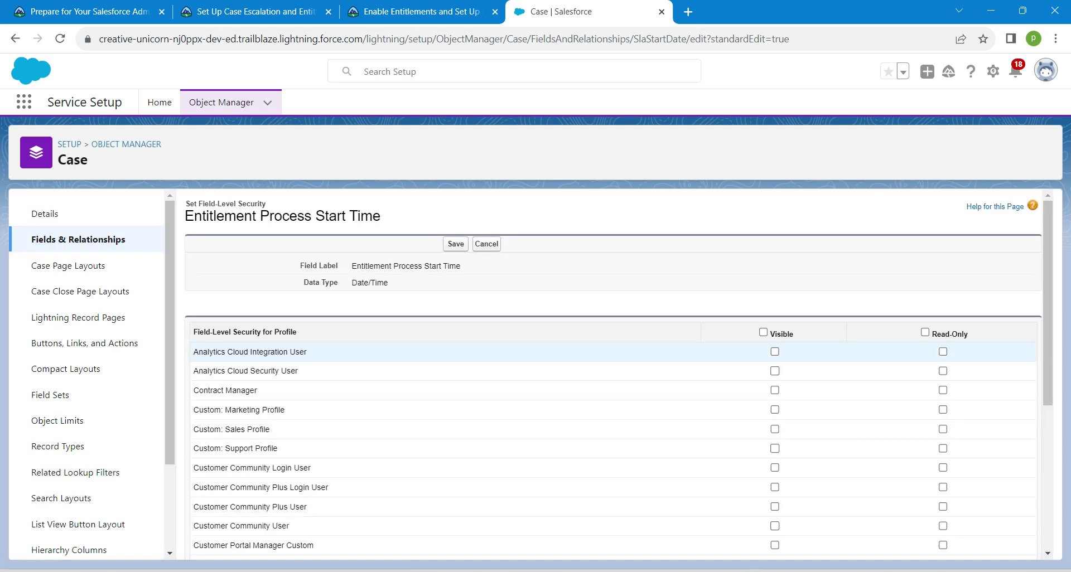
pyautogui.click(763, 332)
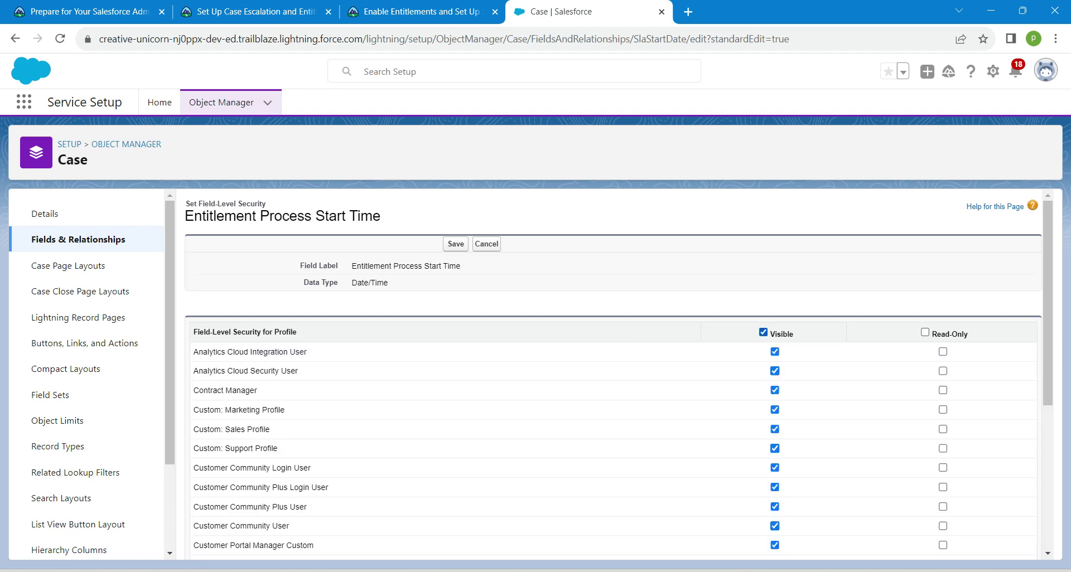
pyautogui.click(456, 244)
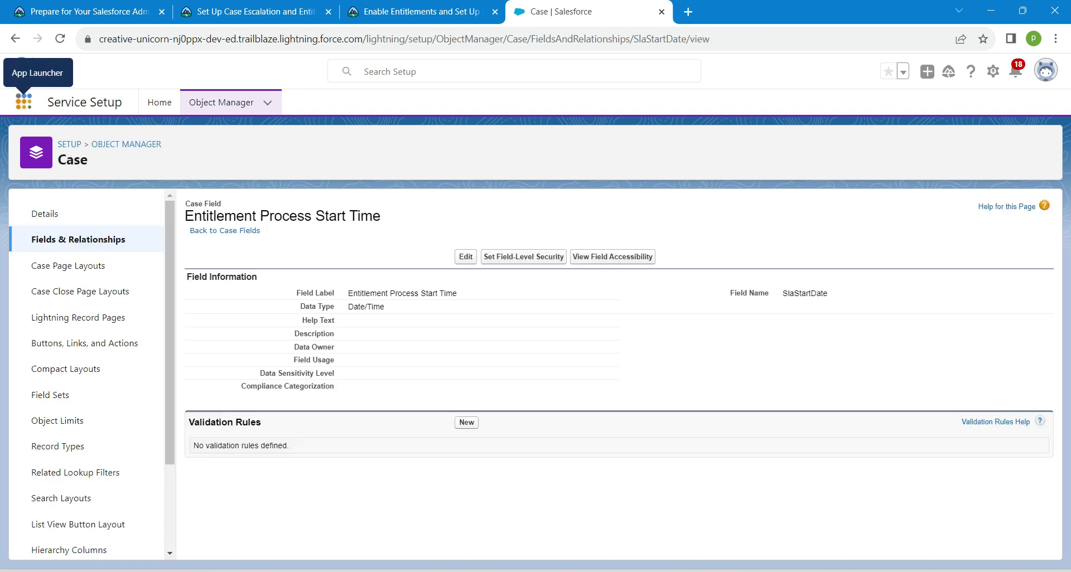
# - Switch to the Service app and start a new record from the Entitlements list
pyautogui.click(24, 101)
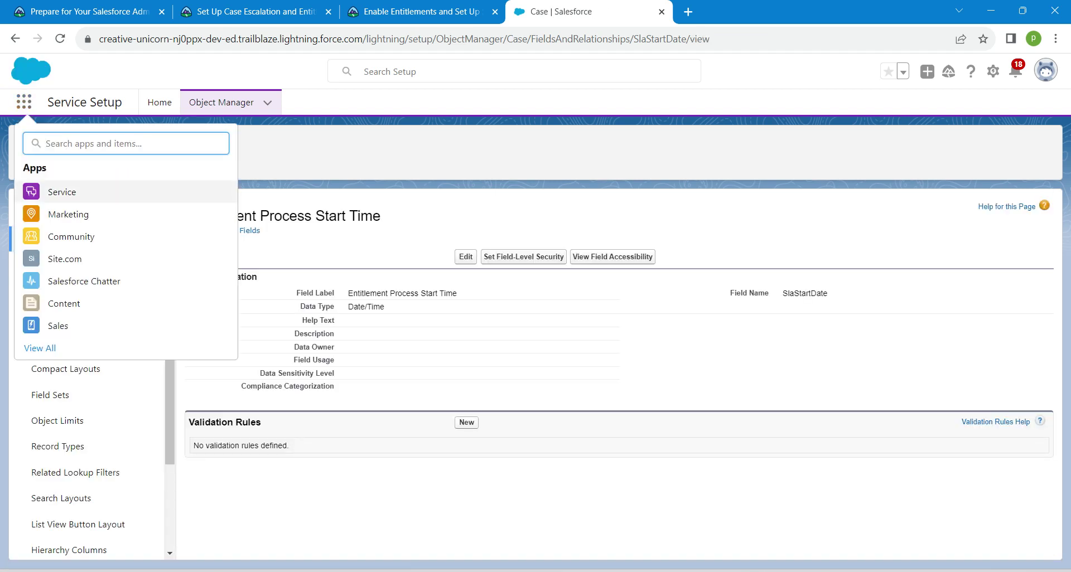
pyautogui.click(61, 192)
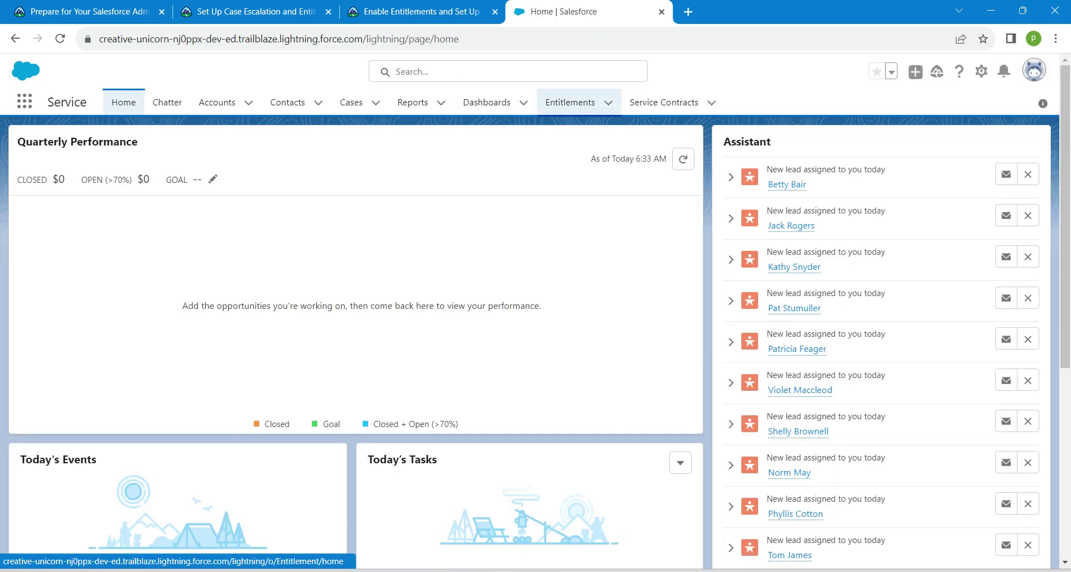
pyautogui.click(570, 102)
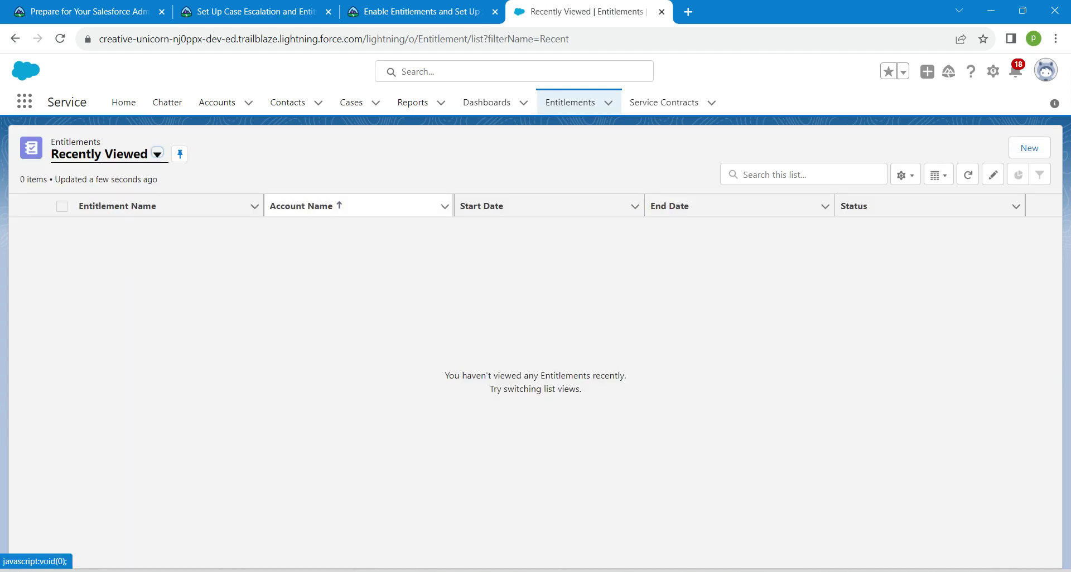
pyautogui.click(1029, 148)
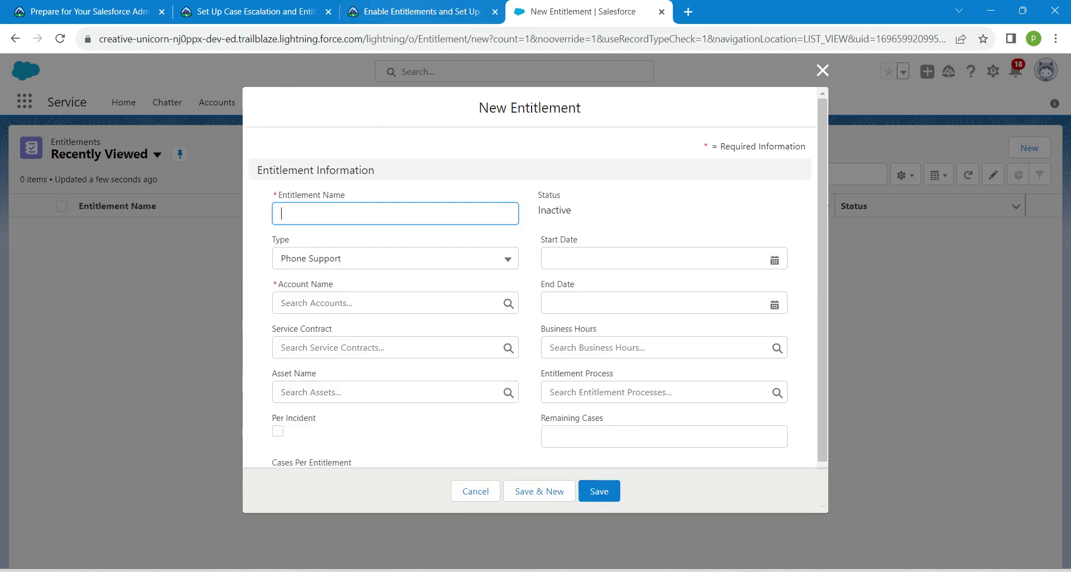
# - Copy the entitlement name "Standard Support" from the Trailhead unit's entitlement details into the new entitlement's name in Salesforce
pyautogui.click(418, 11)
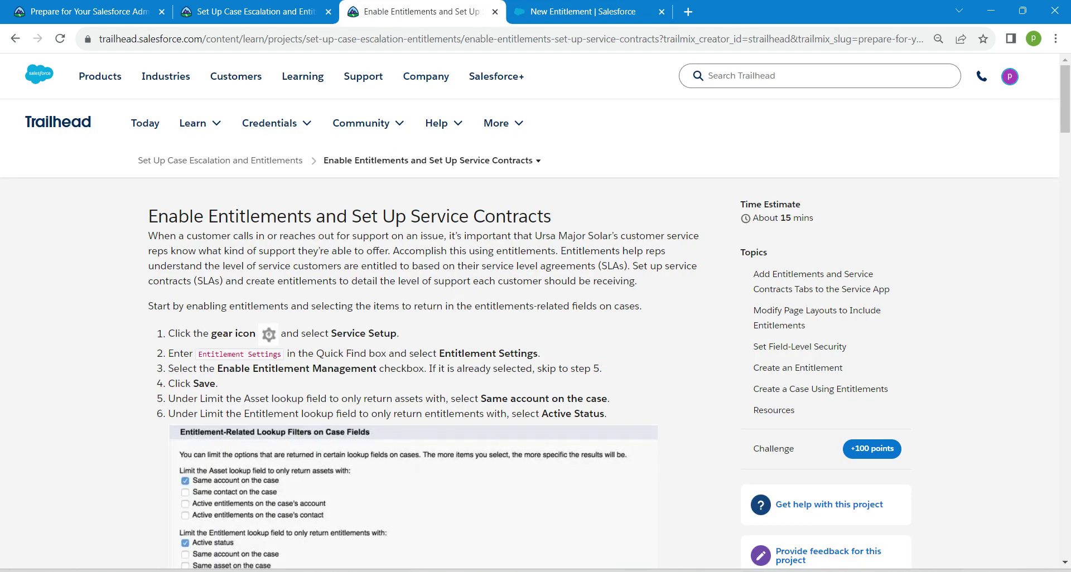
pyautogui.scroll(-15, 535, 335)
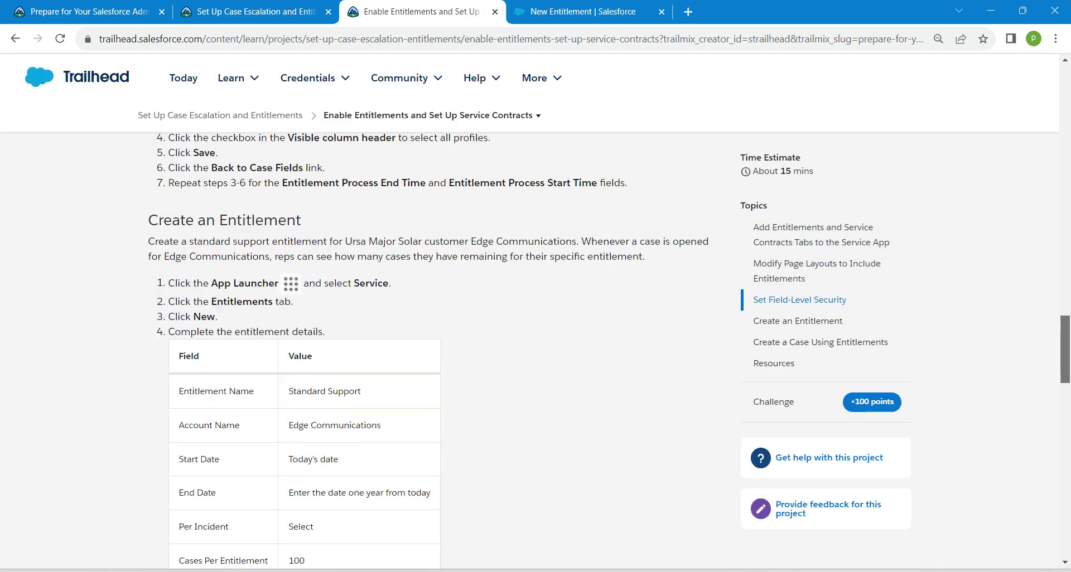
pyautogui.scroll(-10, 535, 335)
pyautogui.scroll(5, 536, 334)
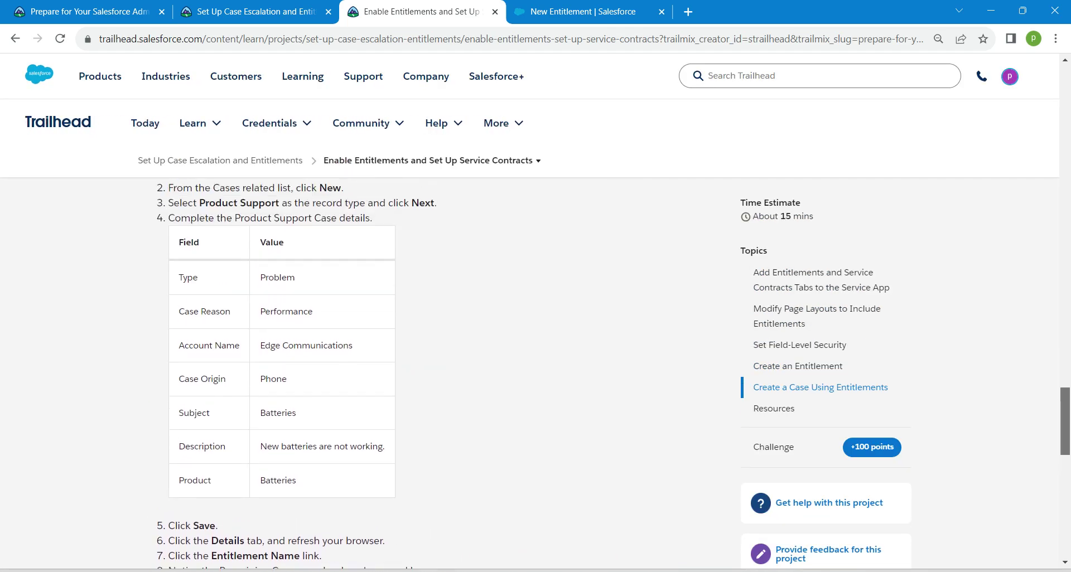
pyautogui.scroll(7, 535, 335)
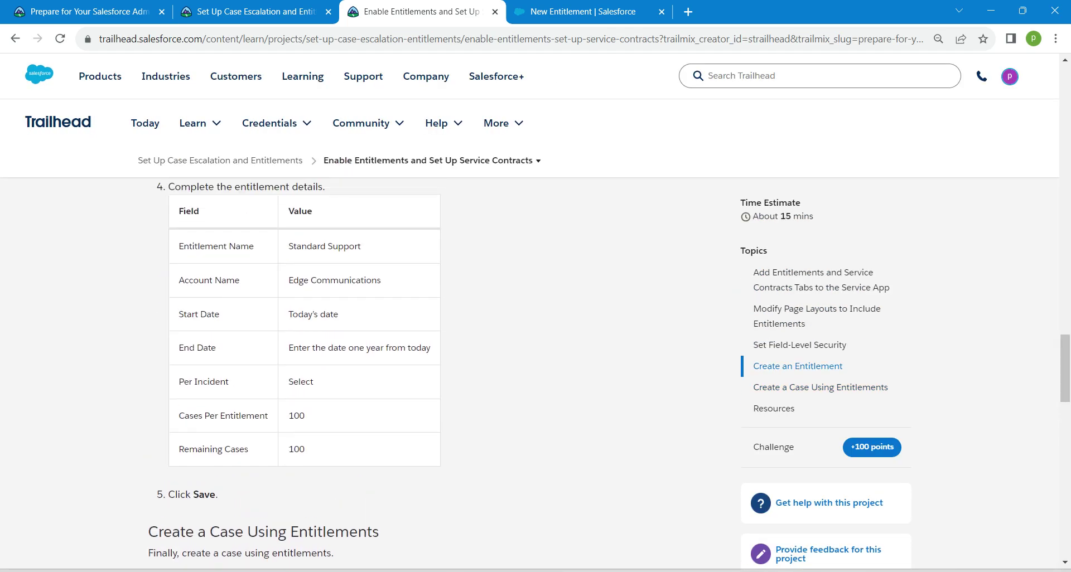
pyautogui.tripleClick(337, 248)
pyautogui.hotkey('ctrl', 'c')
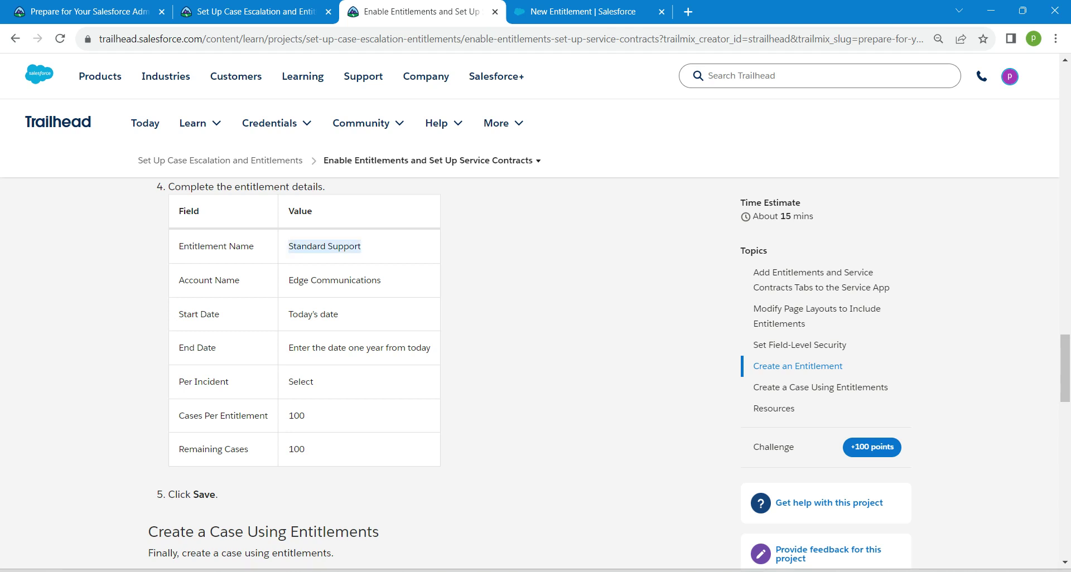
pyautogui.click(597, 10)
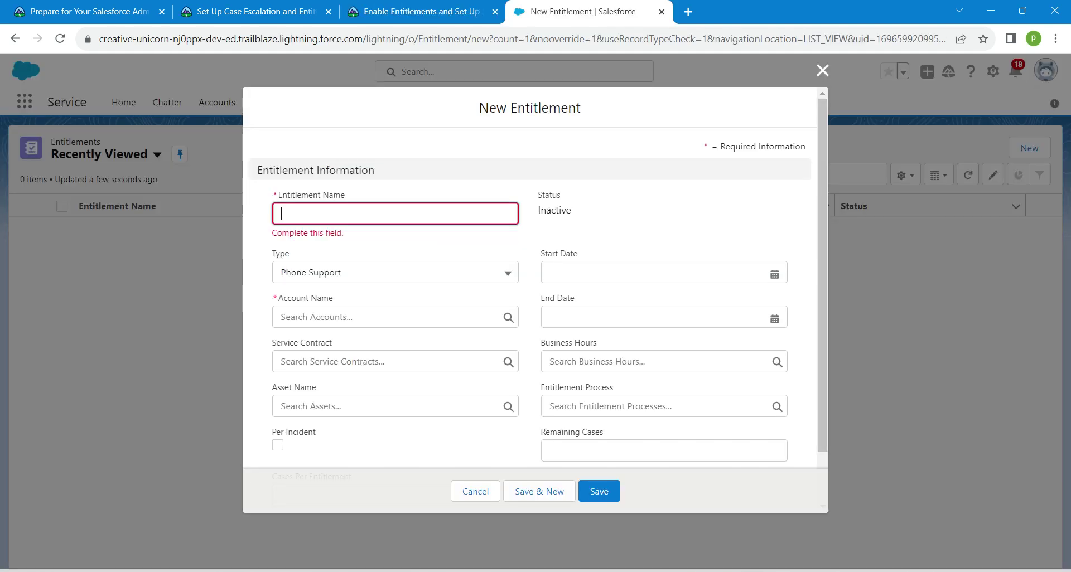
pyautogui.hotkey('ctrl', 'v')
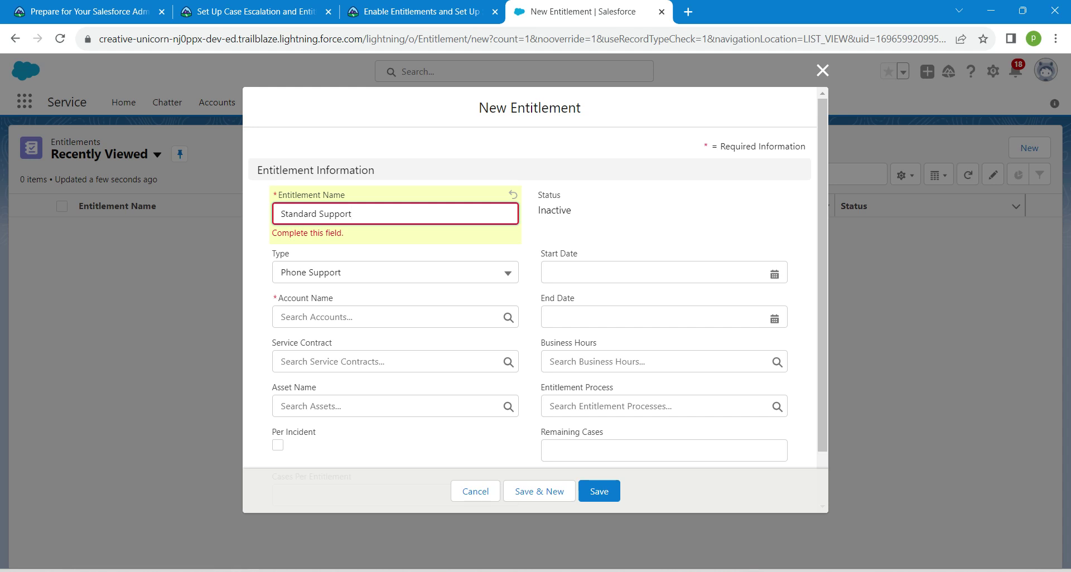
pyautogui.press('Tab')
# - Set the new entitlement's account to Edge Communications and its start date to 10/6/2023
pyautogui.click(281, 303)
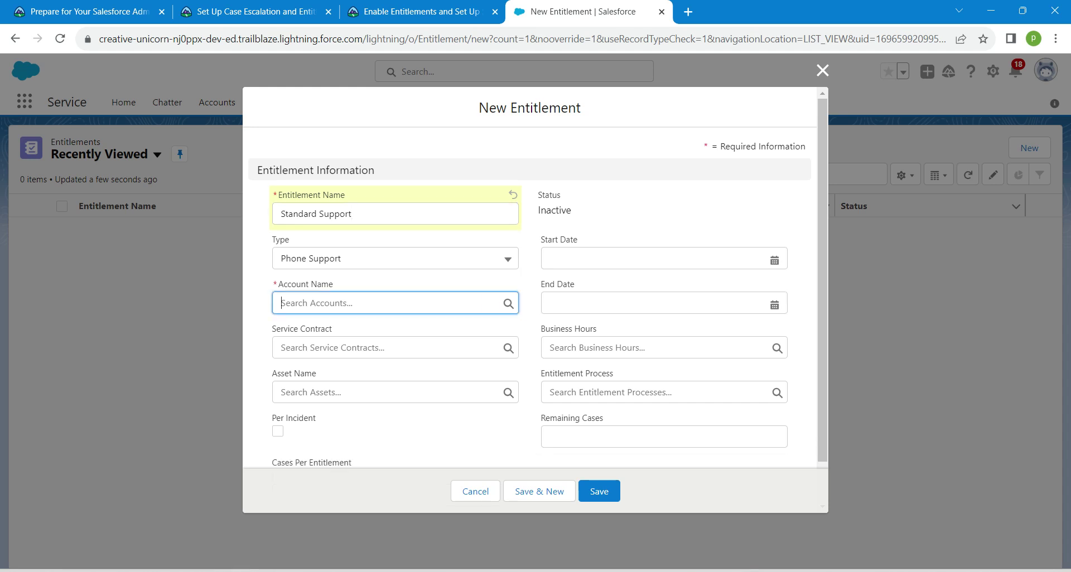
pyautogui.write('edge')
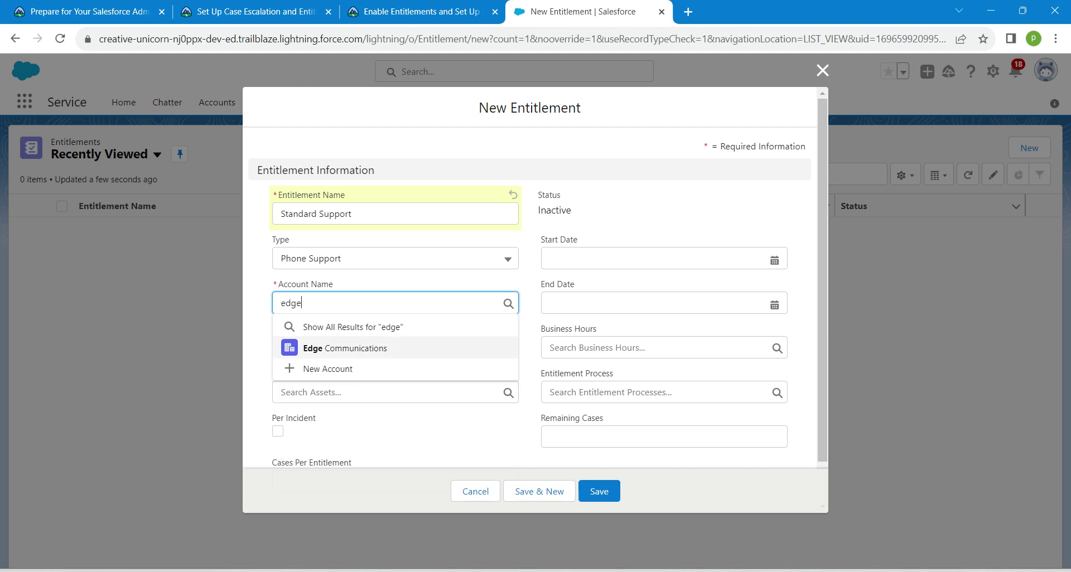
pyautogui.click(344, 348)
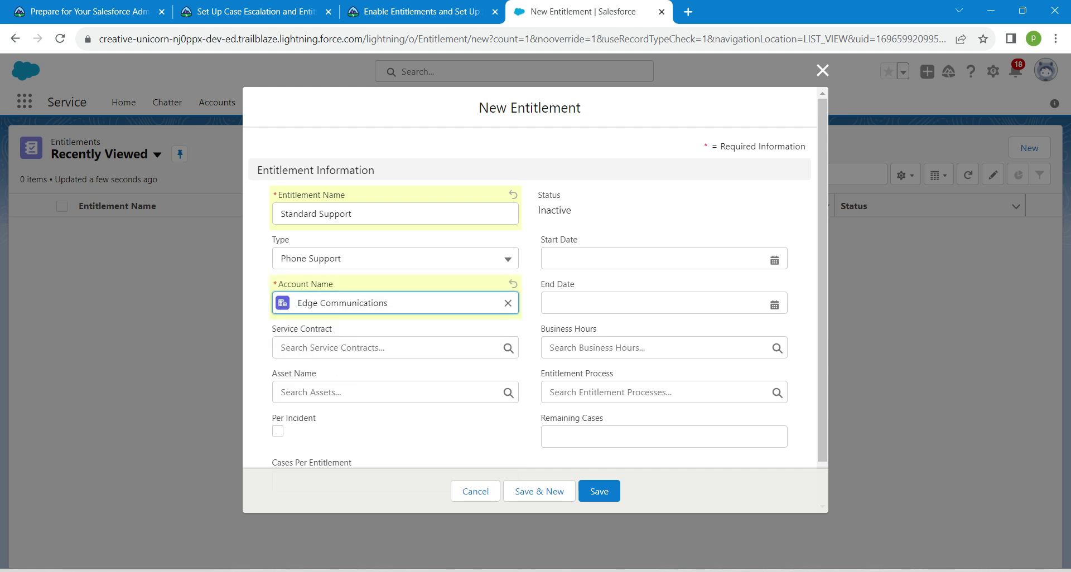
pyautogui.click(655, 259)
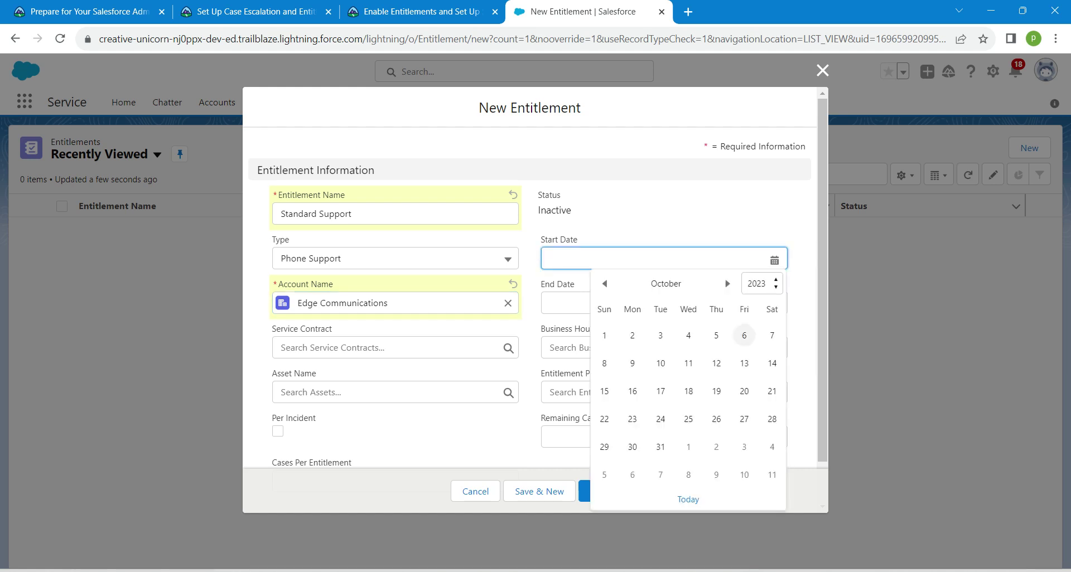
pyautogui.click(744, 335)
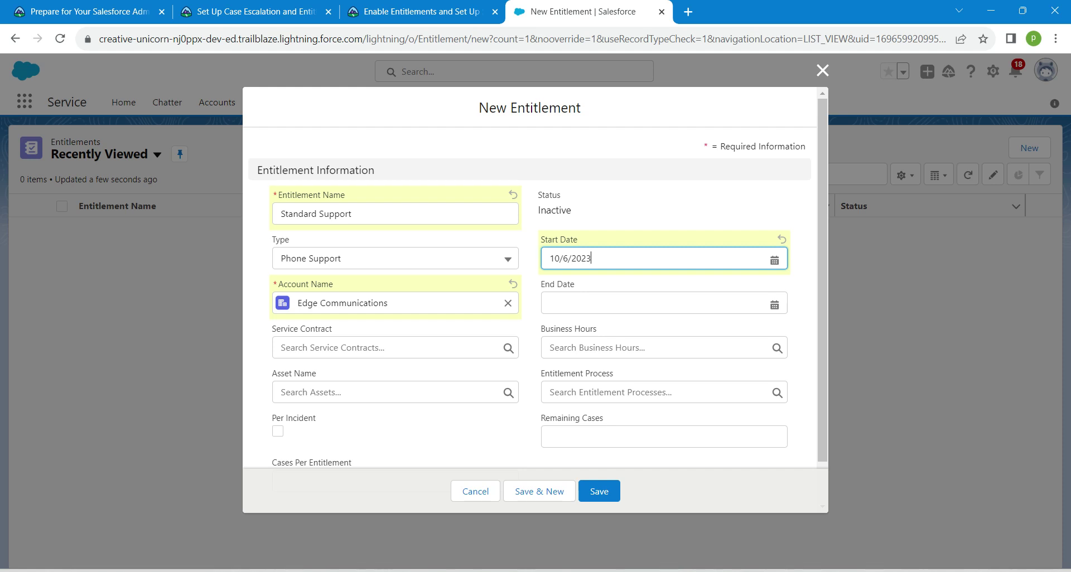
pyautogui.click(663, 303)
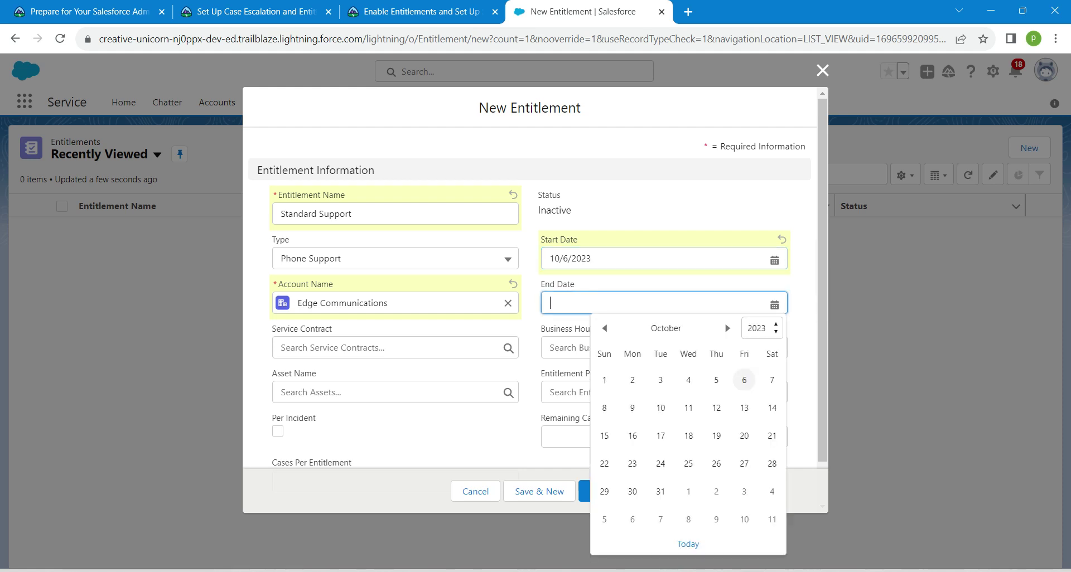
pyautogui.click(761, 328)
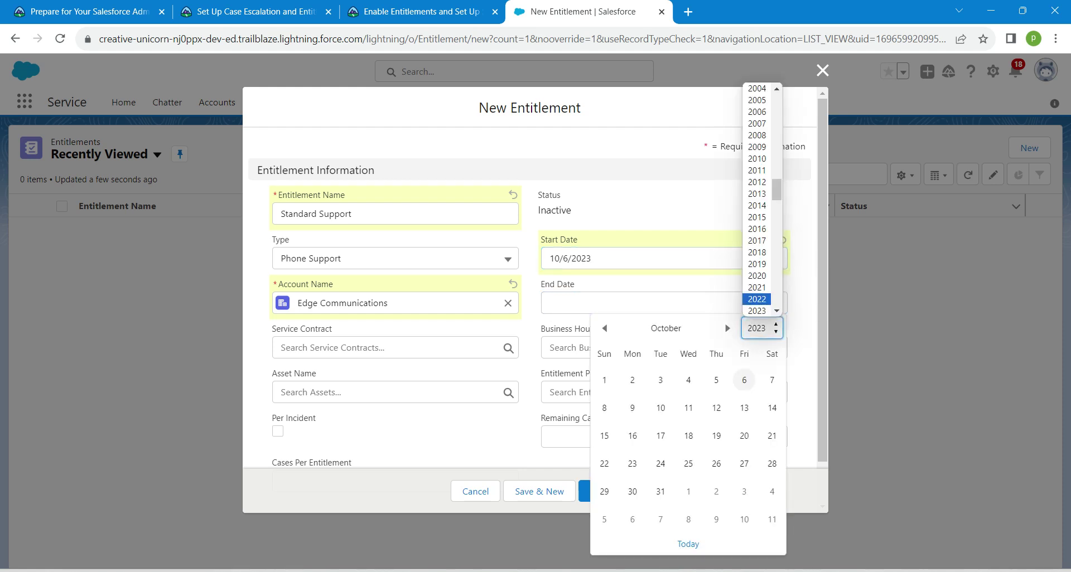
pyautogui.scroll(-4, 757, 200)
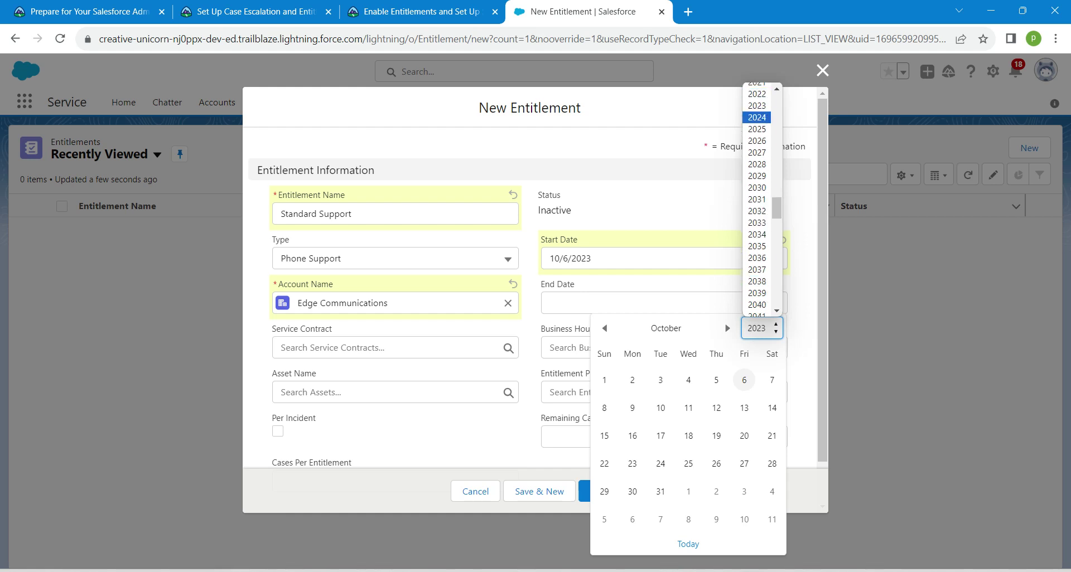
pyautogui.click(756, 117)
pyautogui.press('Escape')
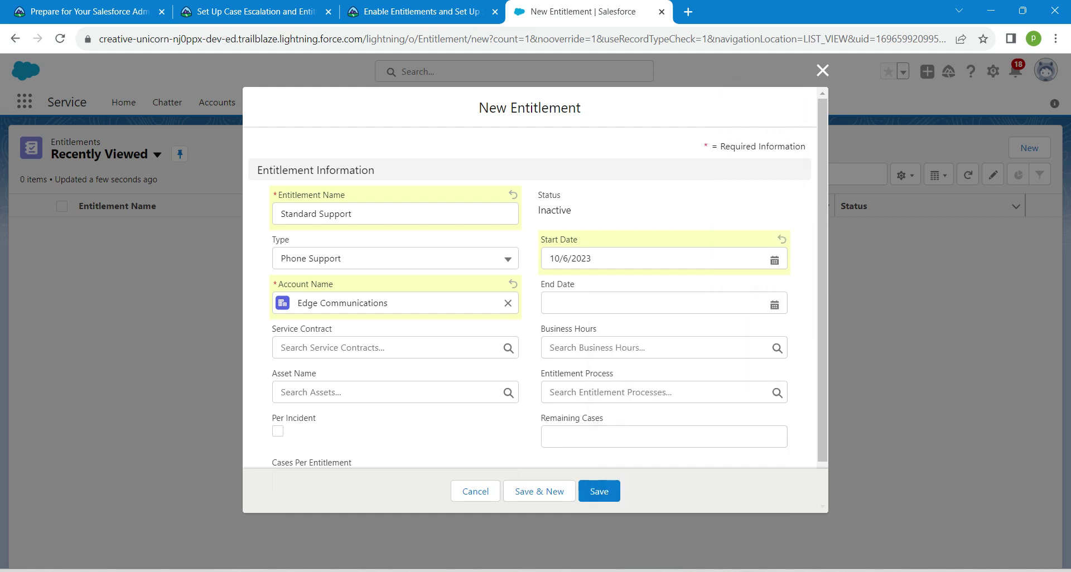
# - Set the entitlement's end date to 10/6/2024
pyautogui.click(654, 303)
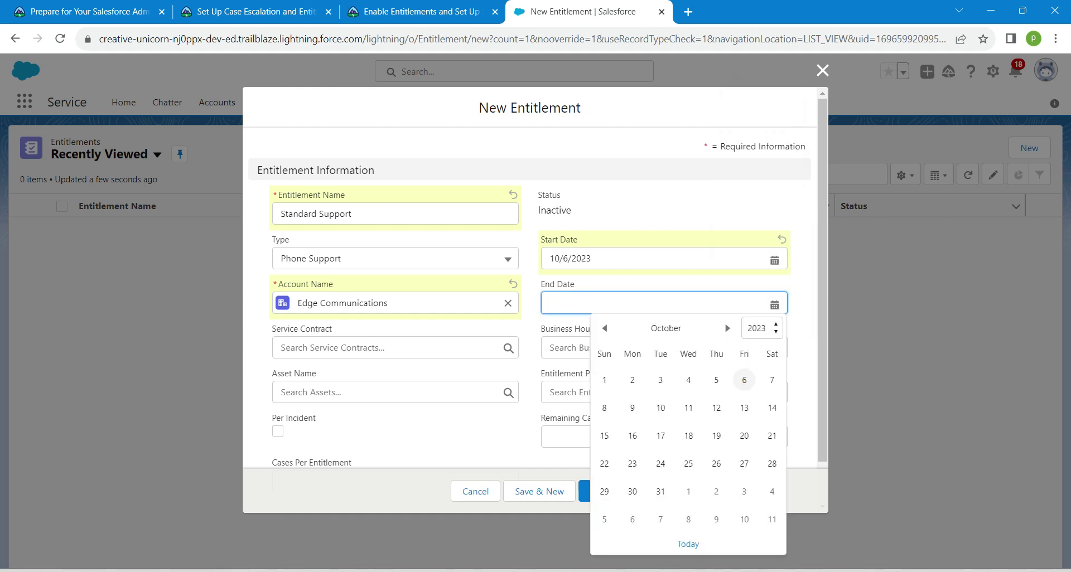
pyautogui.click(744, 380)
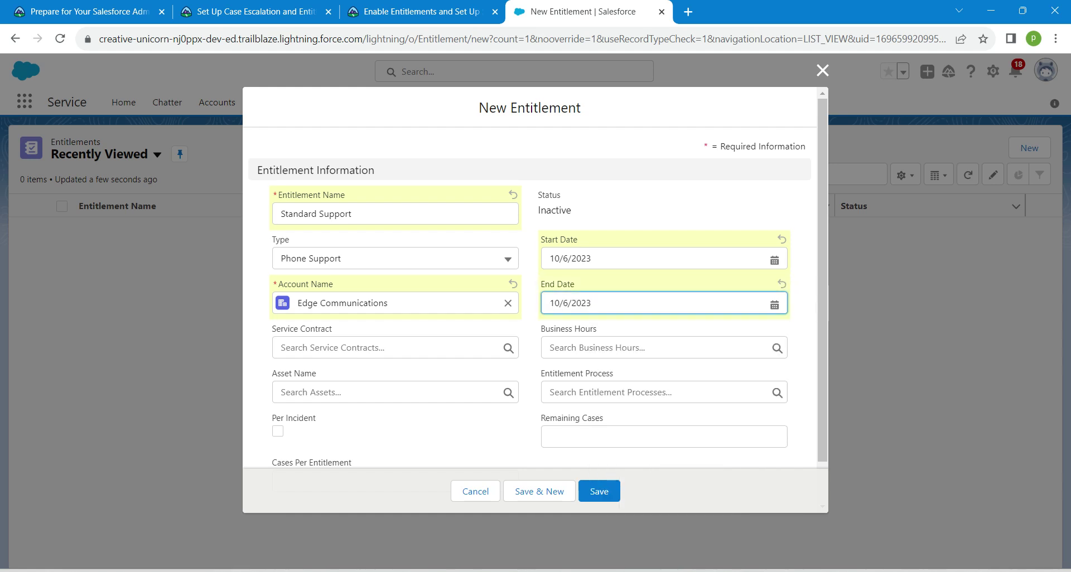
pyautogui.press('BackSpace')
pyautogui.write('4')
pyautogui.press('Tab')
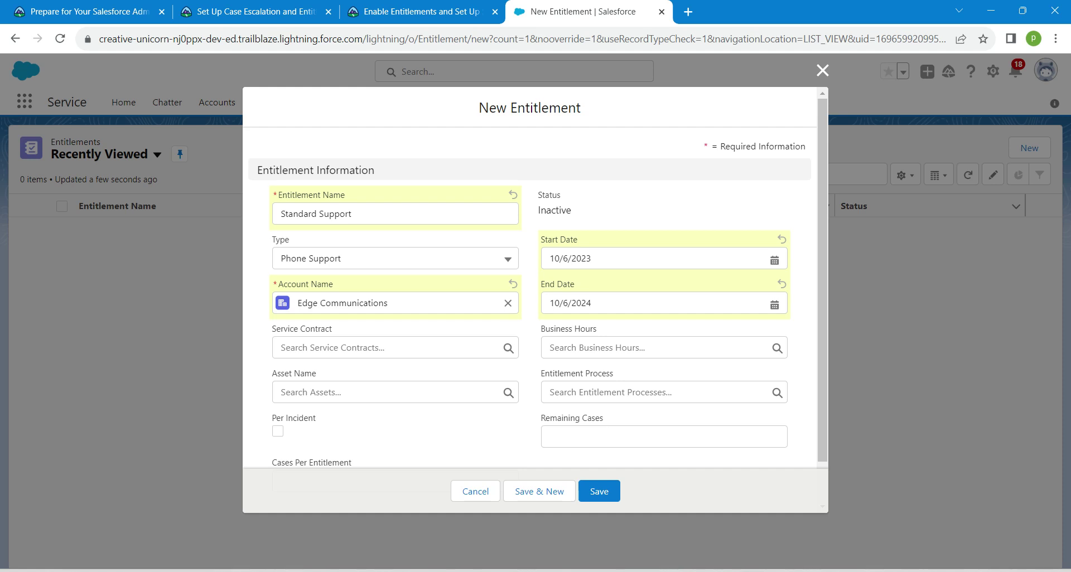
# - Mark the entitlement as Per Incident and set Cases Per Entitlement to 100
pyautogui.scroll(-2, 535, 296)
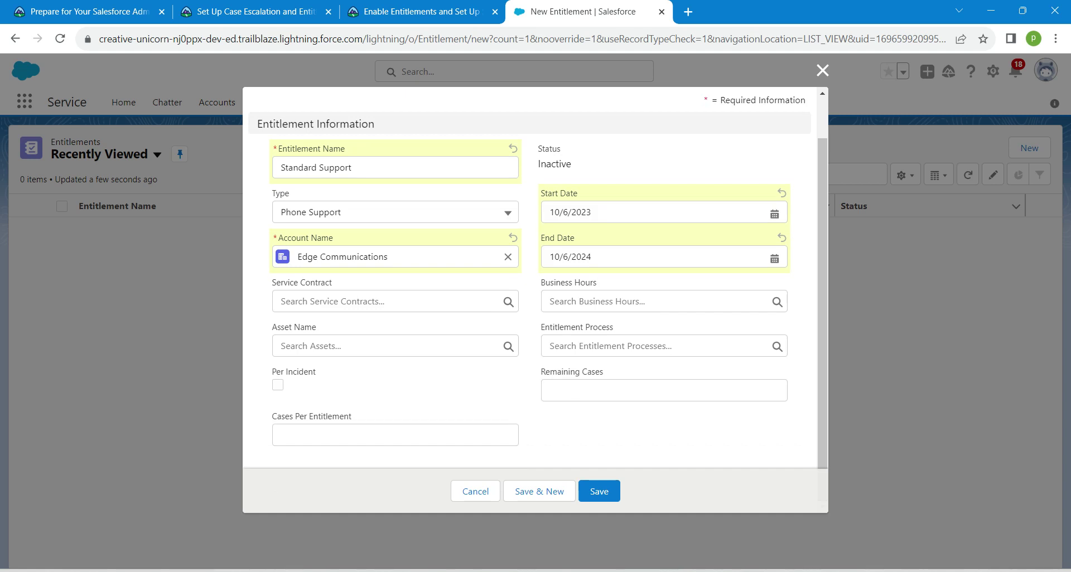
pyautogui.click(277, 385)
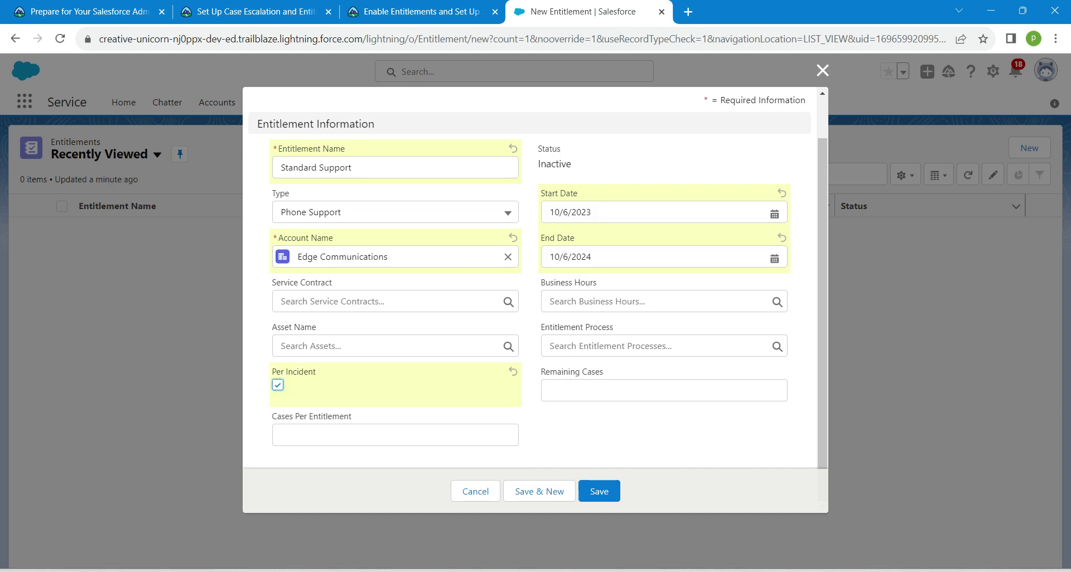
pyautogui.click(281, 435)
pyautogui.write('100')
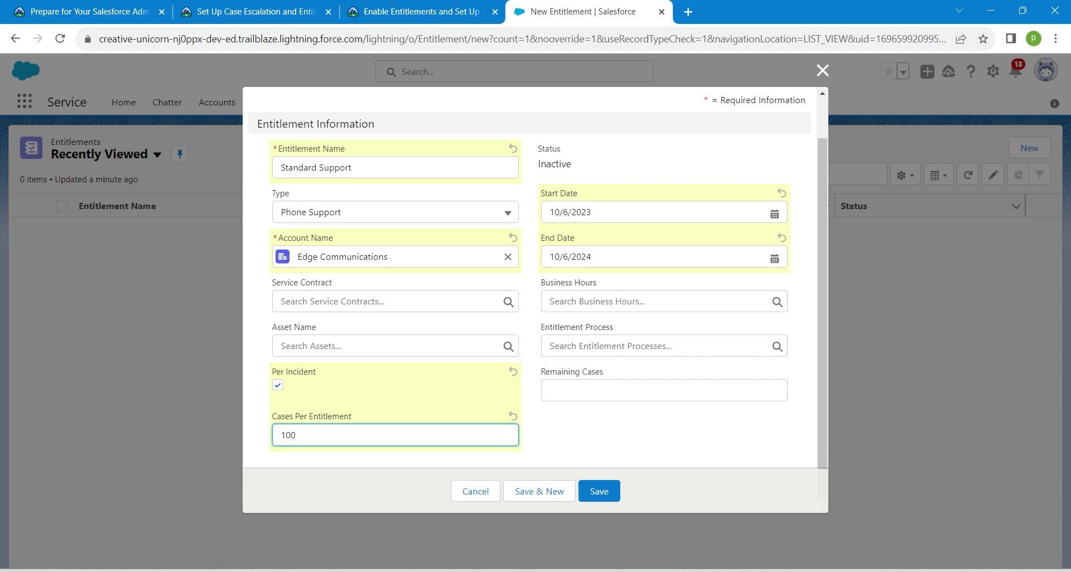
# - Set the entitlement's Remaining Cases to 100 and save the new record
pyautogui.click(550, 390)
pyautogui.write('1')
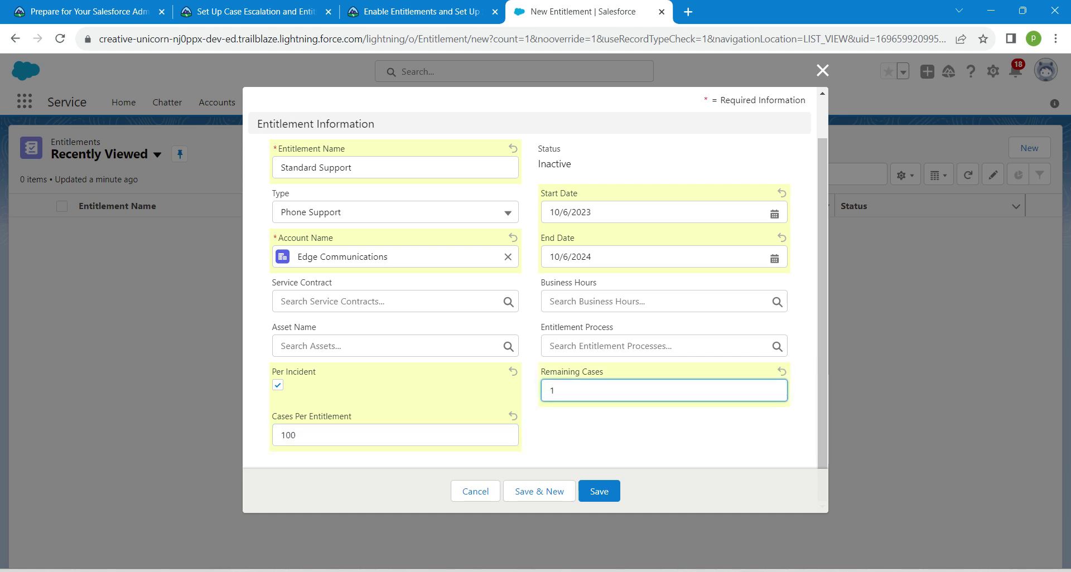
pyautogui.write('00')
pyautogui.click(598, 491)
pyautogui.click(599, 492)
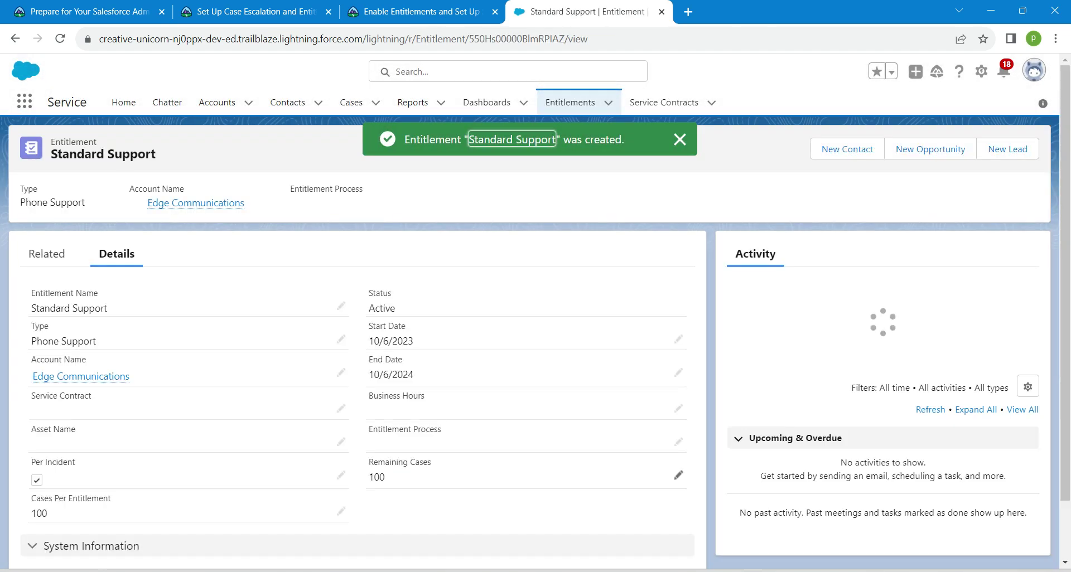
# - Start a new case with the Product Support record type from the Standard Support entitlement's related cases
pyautogui.click(47, 254)
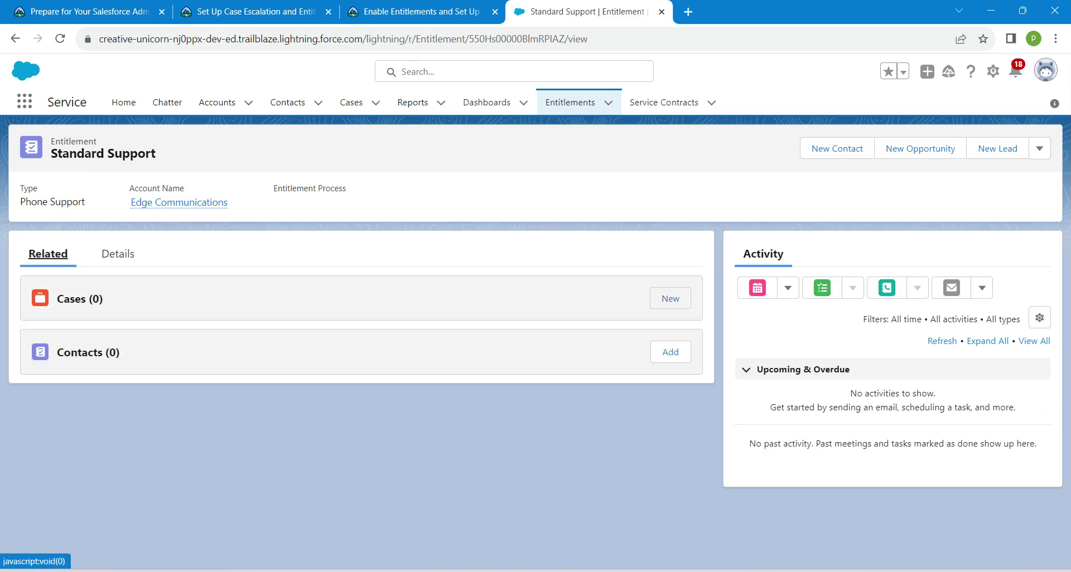
pyautogui.click(670, 299)
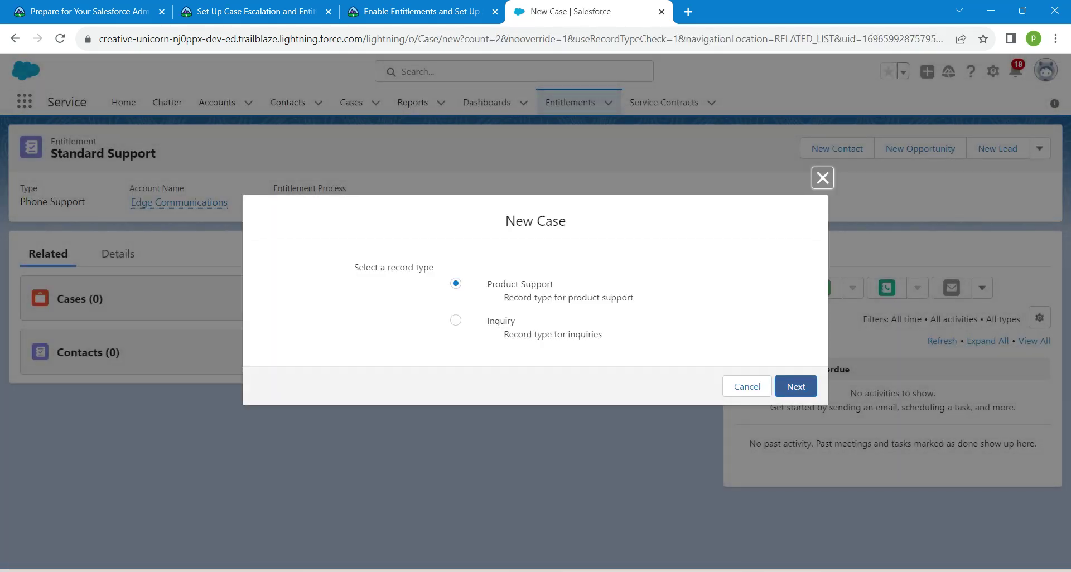
pyautogui.click(795, 386)
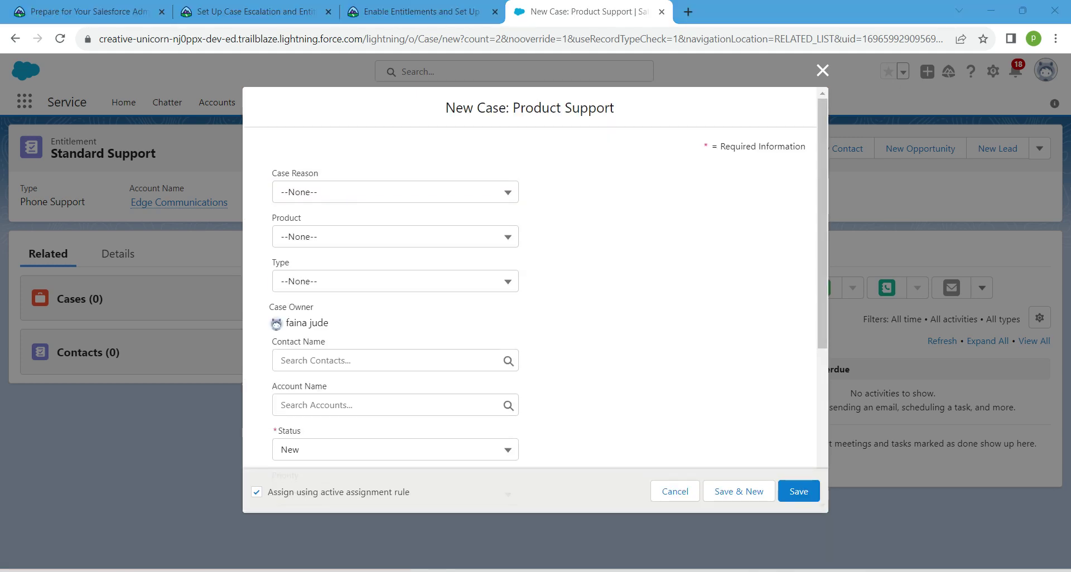
# - Set the new case's type to Problem and its case reason to Performance
pyautogui.click(394, 281)
pyautogui.click(315, 333)
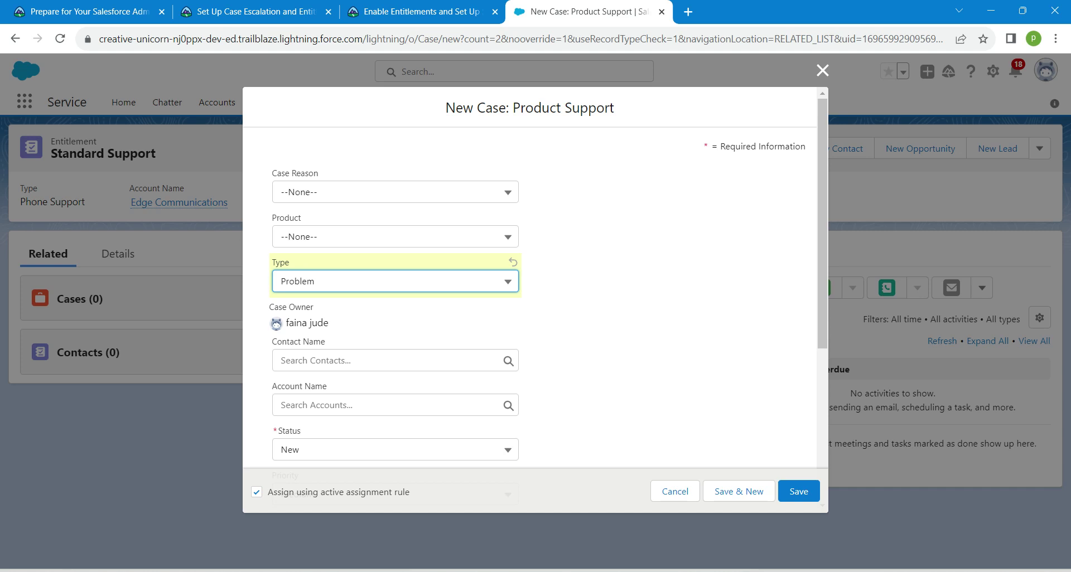
pyautogui.click(394, 192)
pyautogui.press('Return')
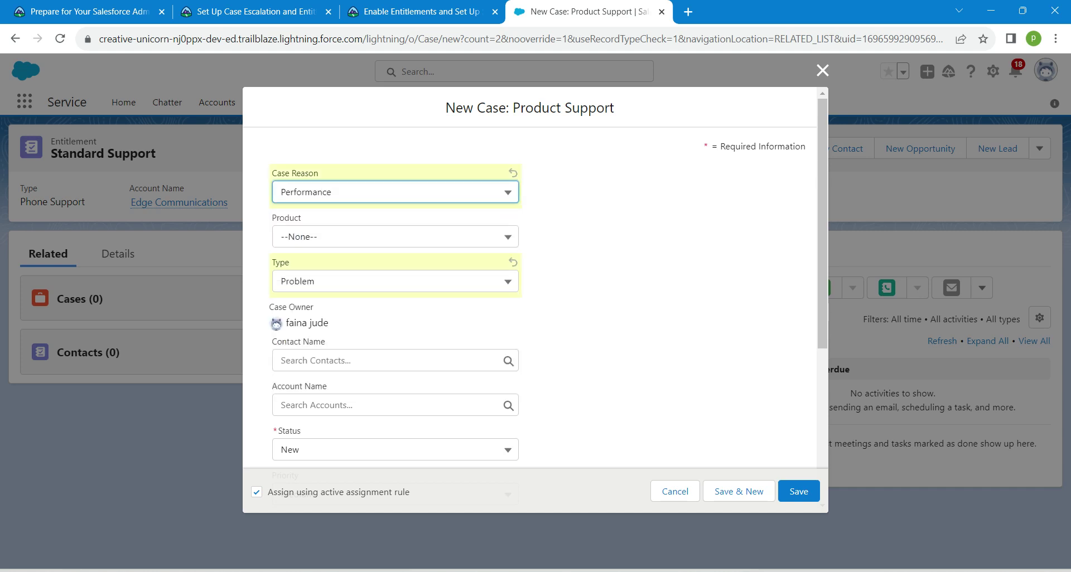
# - Search the case's account lookup for "edg" and select Edge Communications
pyautogui.click(394, 405)
pyautogui.write('edg')
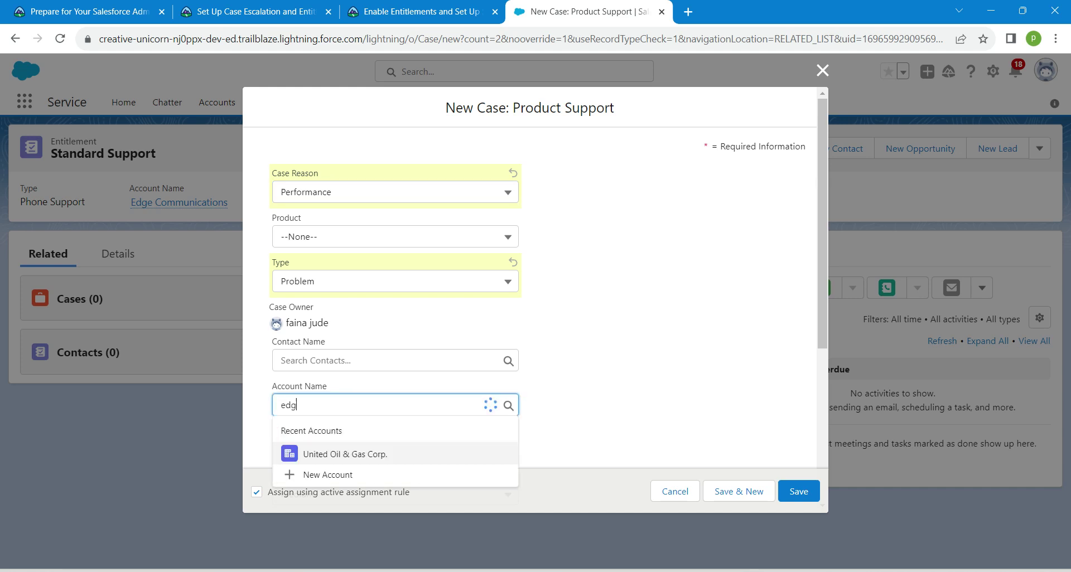
pyautogui.press('Down')
pyautogui.press('Down')
pyautogui.press('Return')
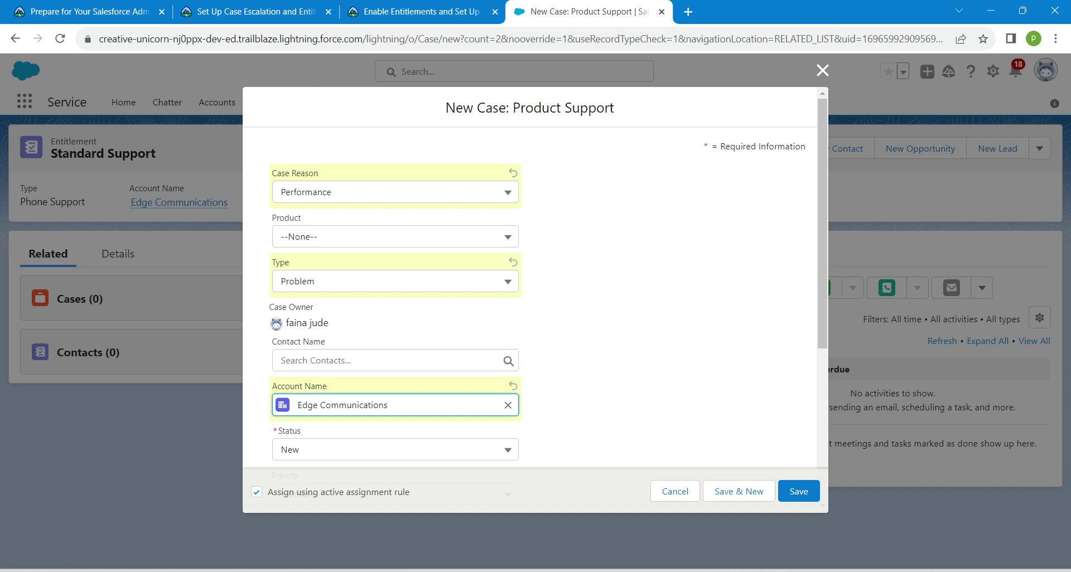
# - Set the new case's Case Origin to Phone
pyautogui.scroll(-3, 535, 279)
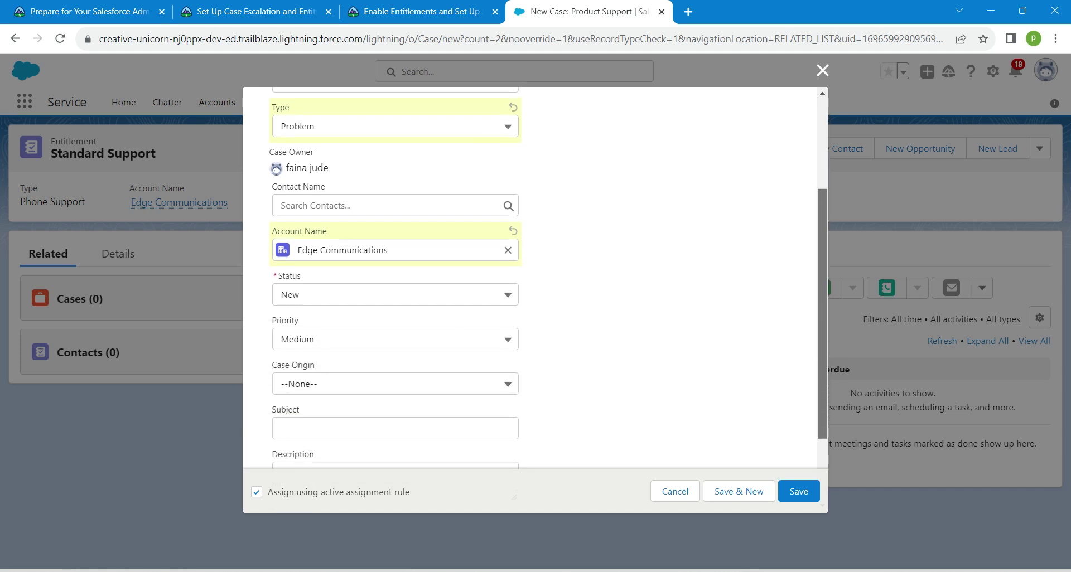
pyautogui.scroll(-1, 535, 279)
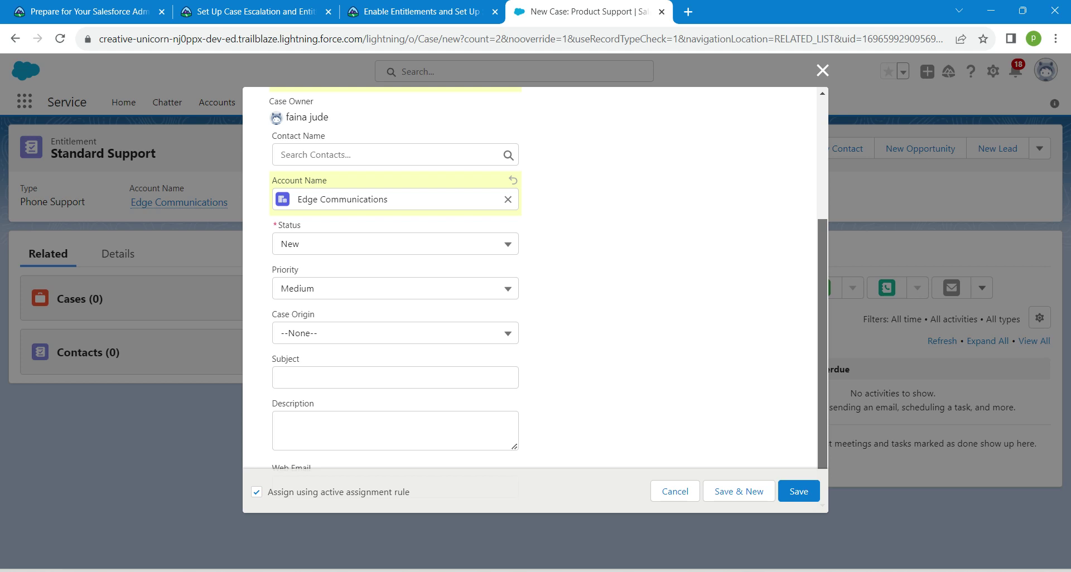
pyautogui.click(394, 333)
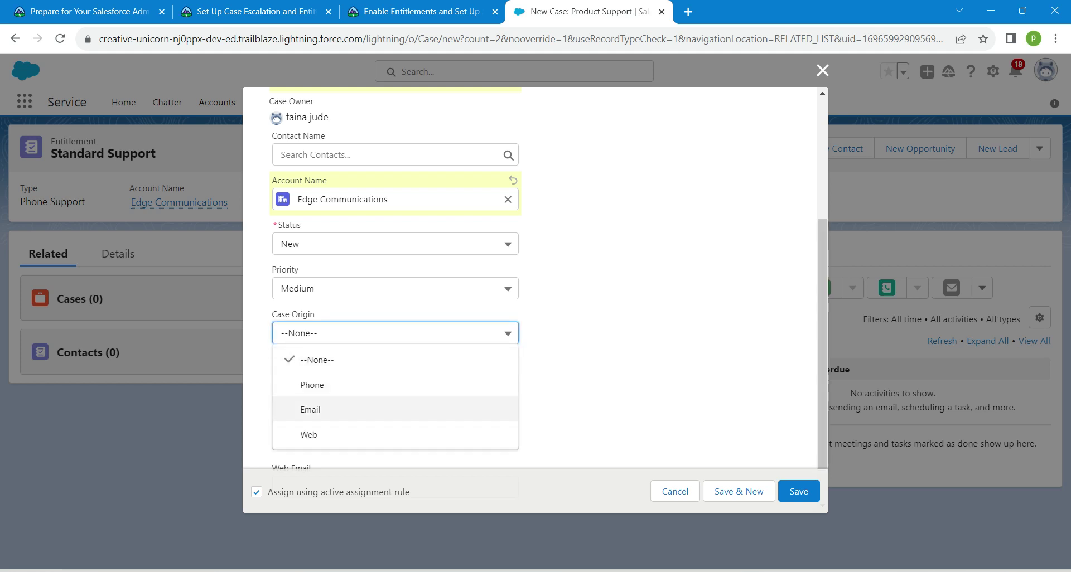
pyautogui.press('Return')
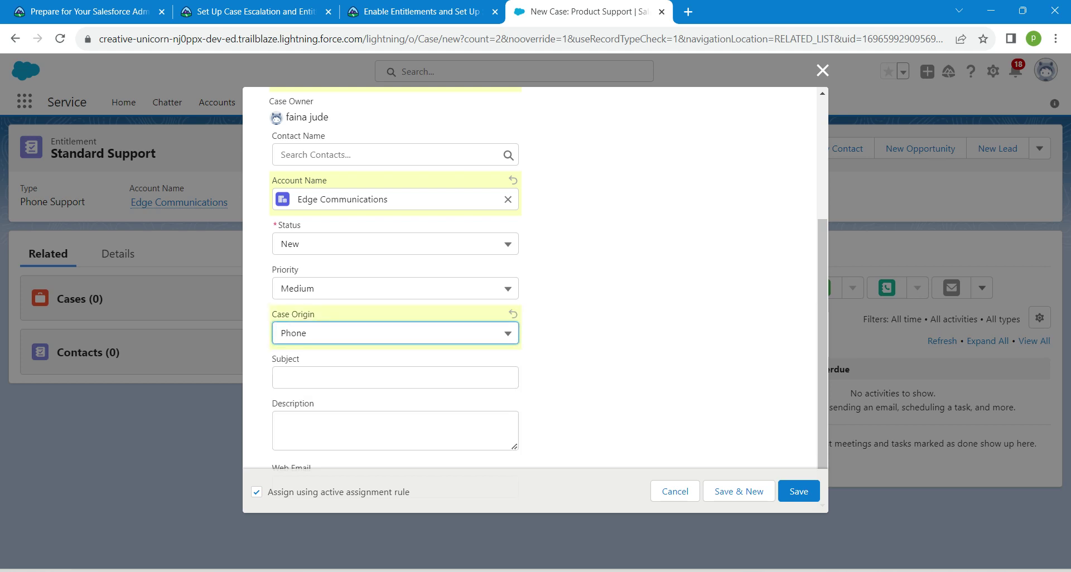
# - Copy the subject "Batteries" from the Trailhead unit's Product Support case table into the new case's Subject
pyautogui.click(394, 377)
pyautogui.click(421, 11)
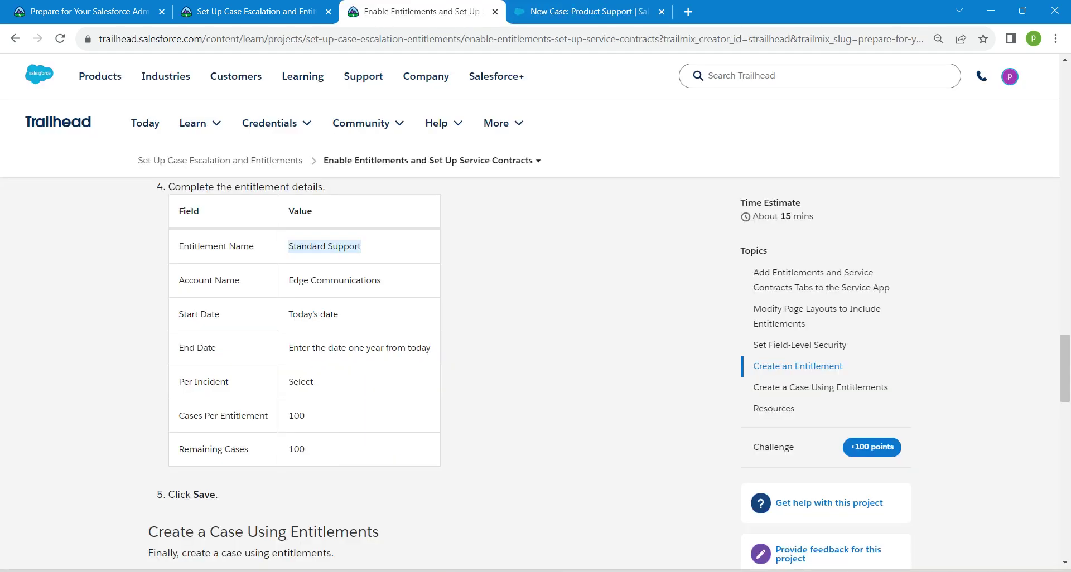
pyautogui.scroll(-9, 418, 335)
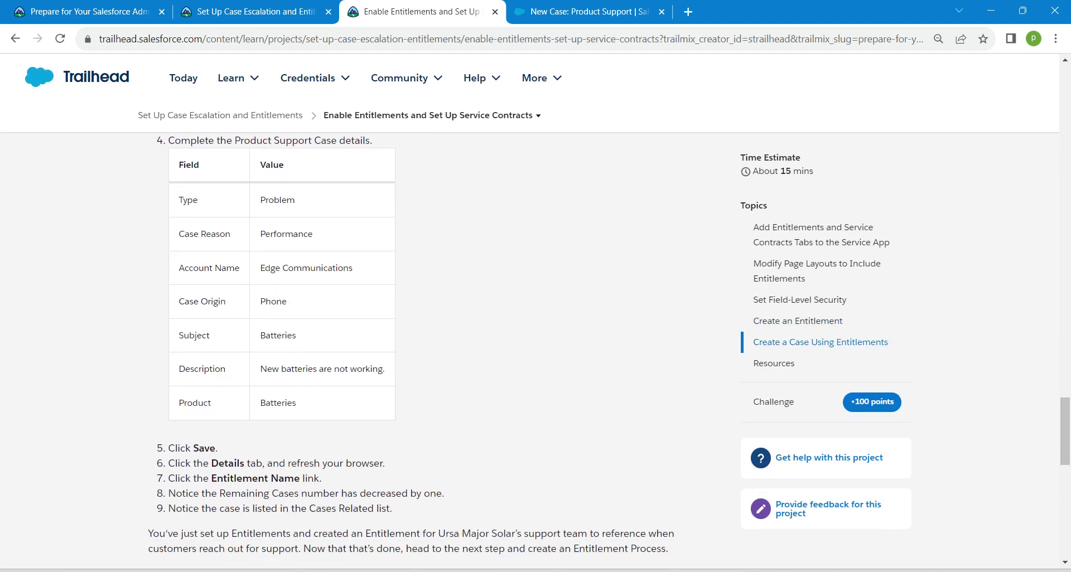
pyautogui.doubleClick(277, 335)
pyautogui.hotkey('ctrl', 'c')
pyautogui.click(583, 11)
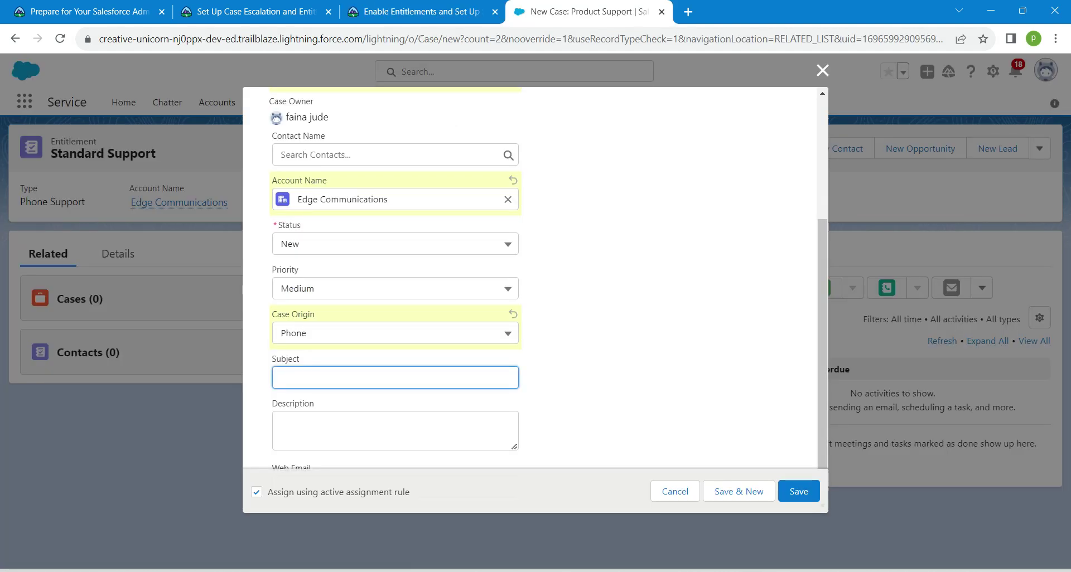
pyautogui.hotkey('ctrl', 'v')
# - Copy "New batteries are not working." from the Trailhead unit's case table into the new case's Description
pyautogui.press('Tab')
pyautogui.hotkey('ctrl', 'shift', 'Tab')
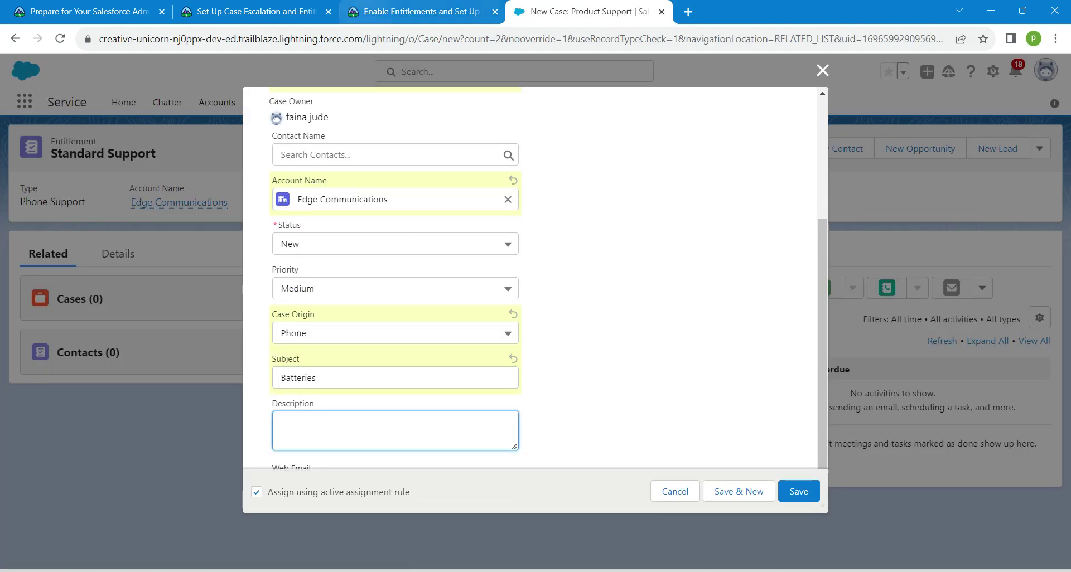
pyautogui.tripleClick(321, 369)
pyautogui.hotkey('ctrl', 'c')
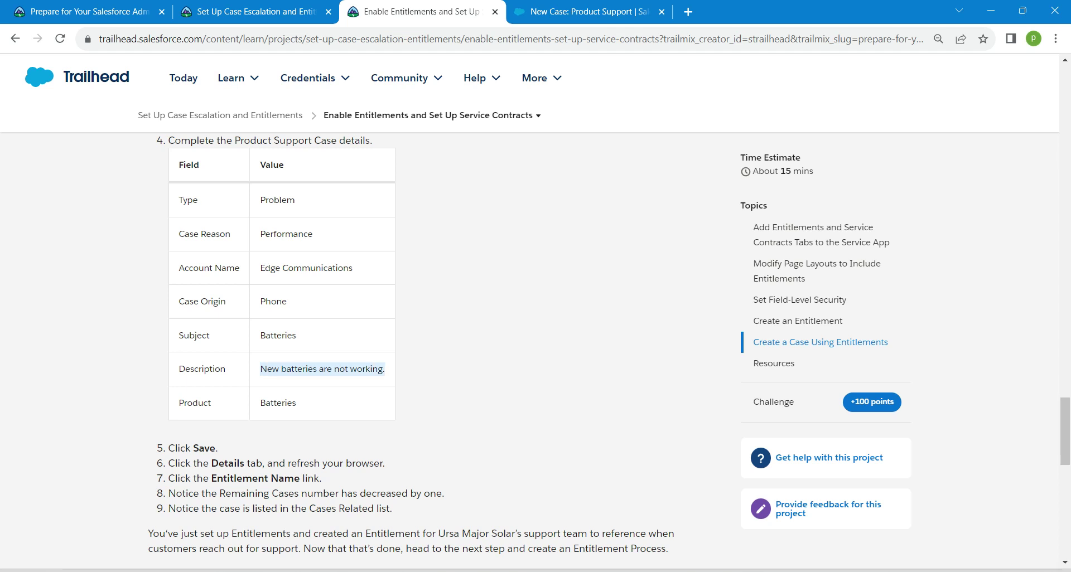
pyautogui.hotkey('ctrl', 'Tab')
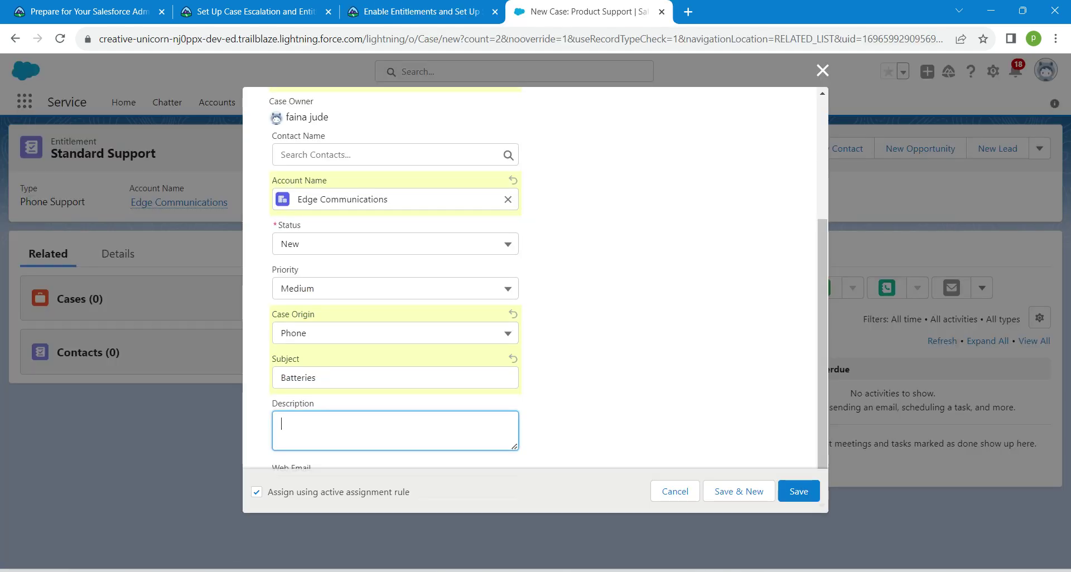
pyautogui.hotkey('ctrl', 'v')
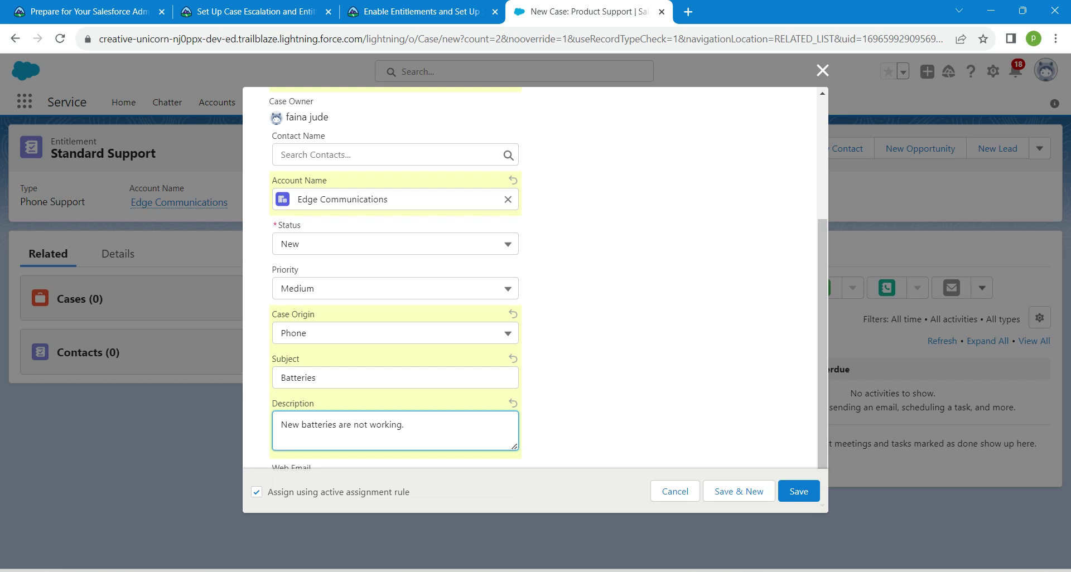
# - Set the new case's Product to Batteries and save the case
pyautogui.click(822, 344)
pyautogui.scroll(4, 530, 278)
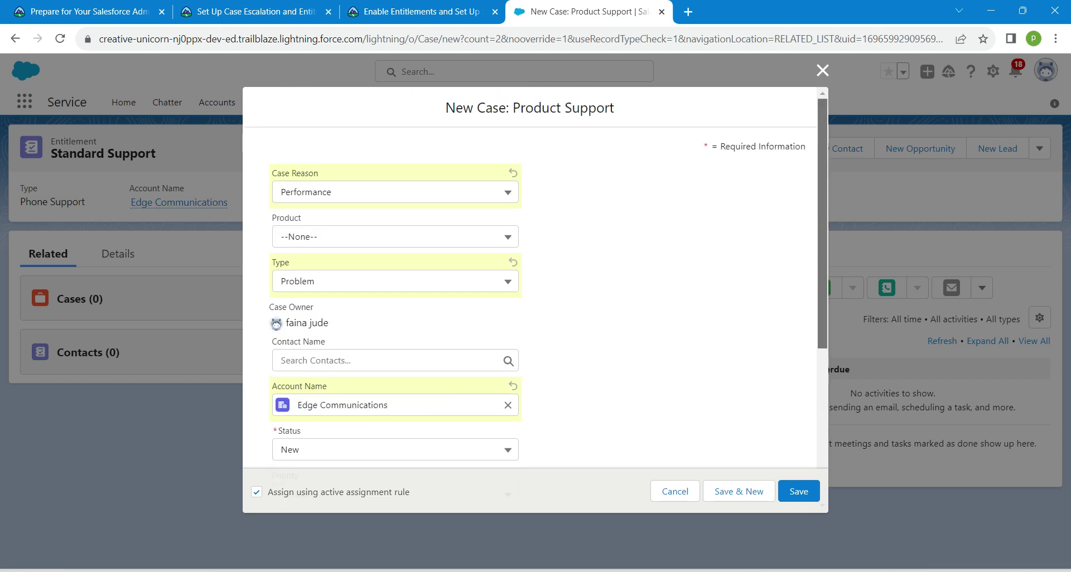
pyautogui.click(394, 237)
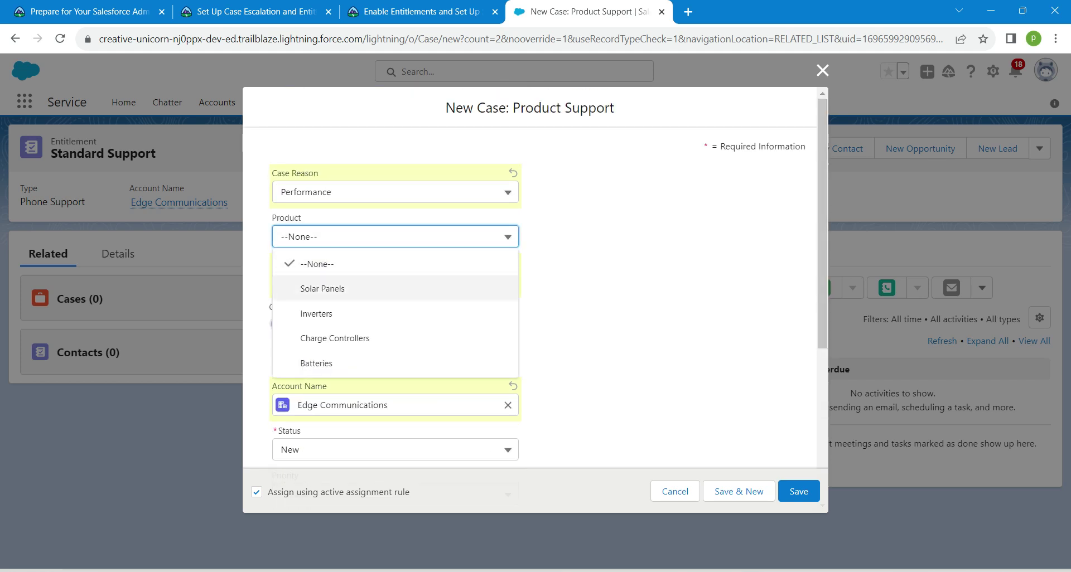
pyautogui.press('Return')
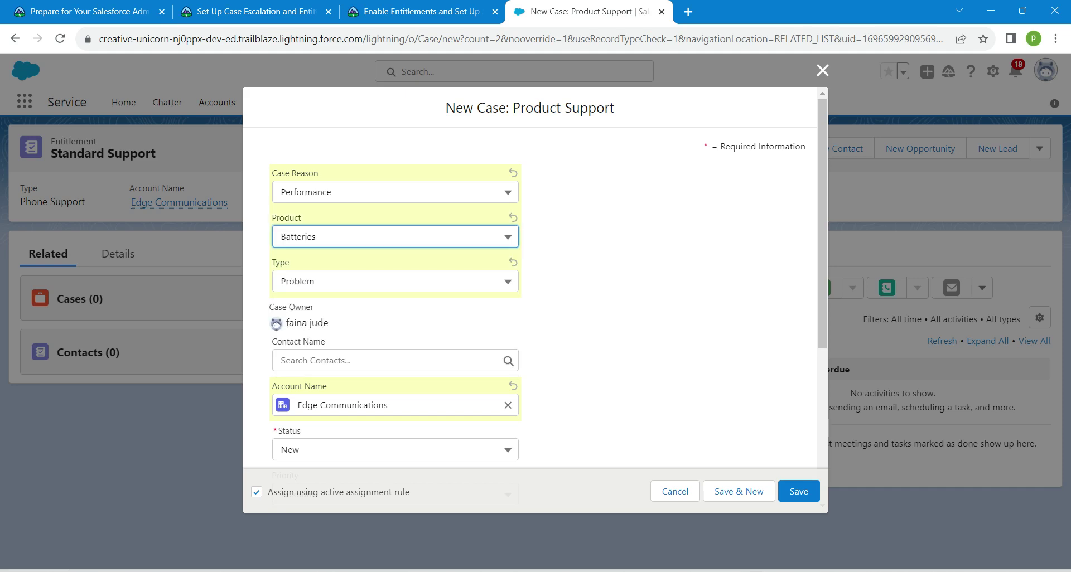
pyautogui.click(798, 491)
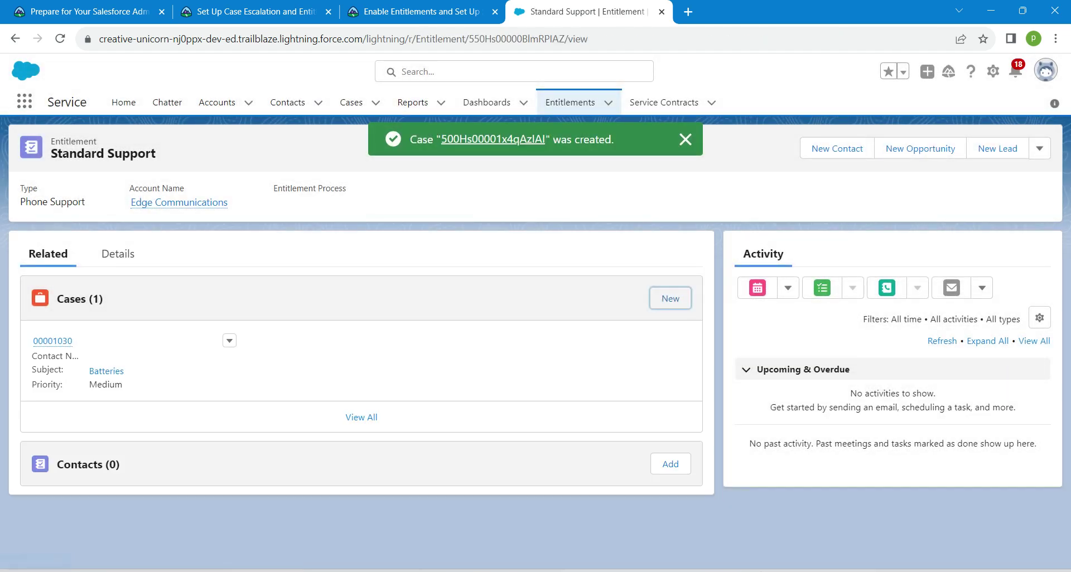
# - Show the Standard Support entitlement's details and reload the page
pyautogui.click(117, 254)
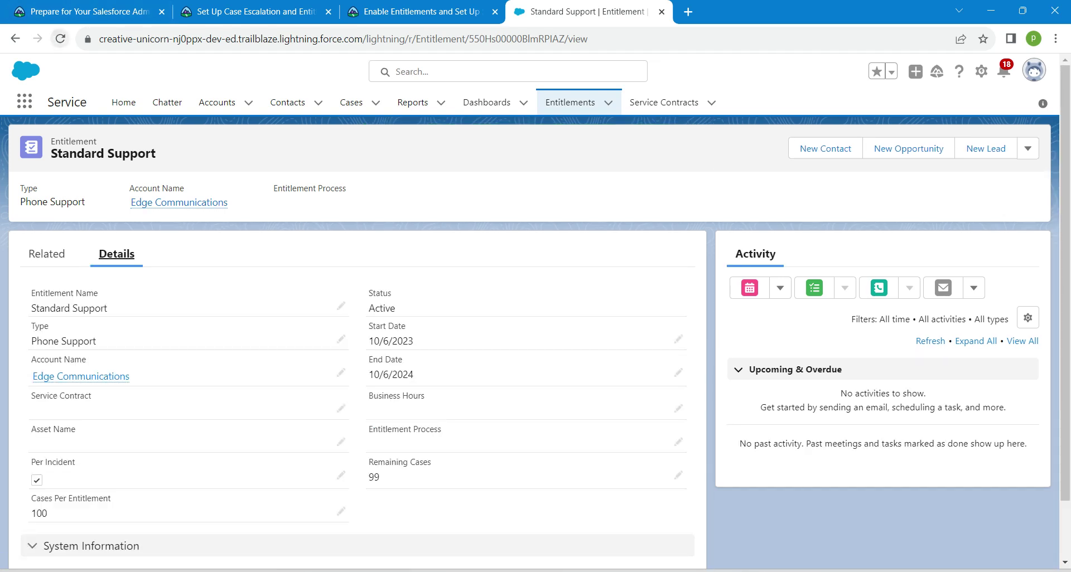
pyautogui.click(60, 38)
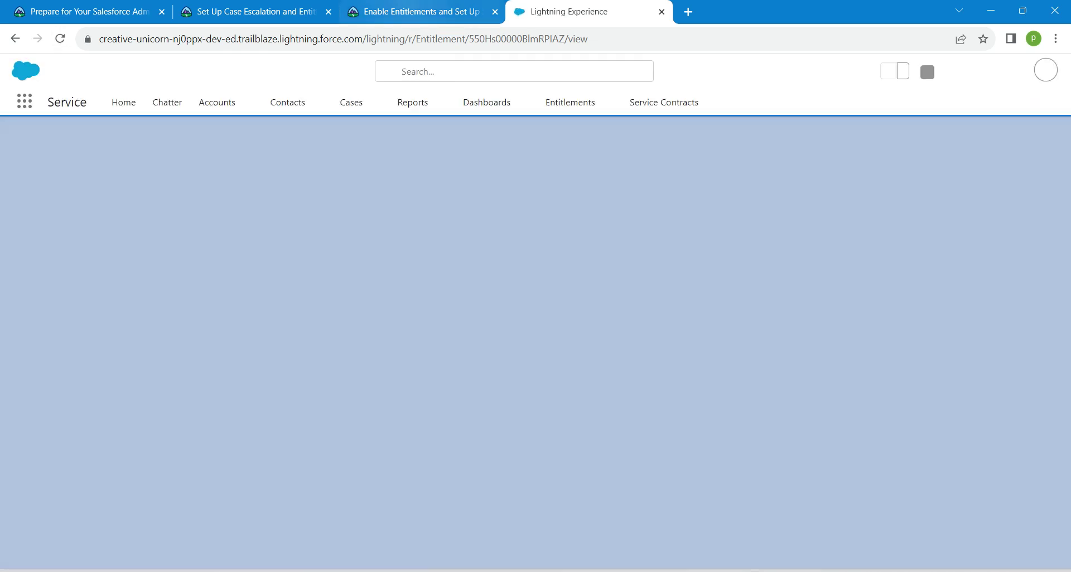
# - Return to the Enable Entitlements and Set Up Service Contracts unit and verify the step for 100 points
pyautogui.click(418, 11)
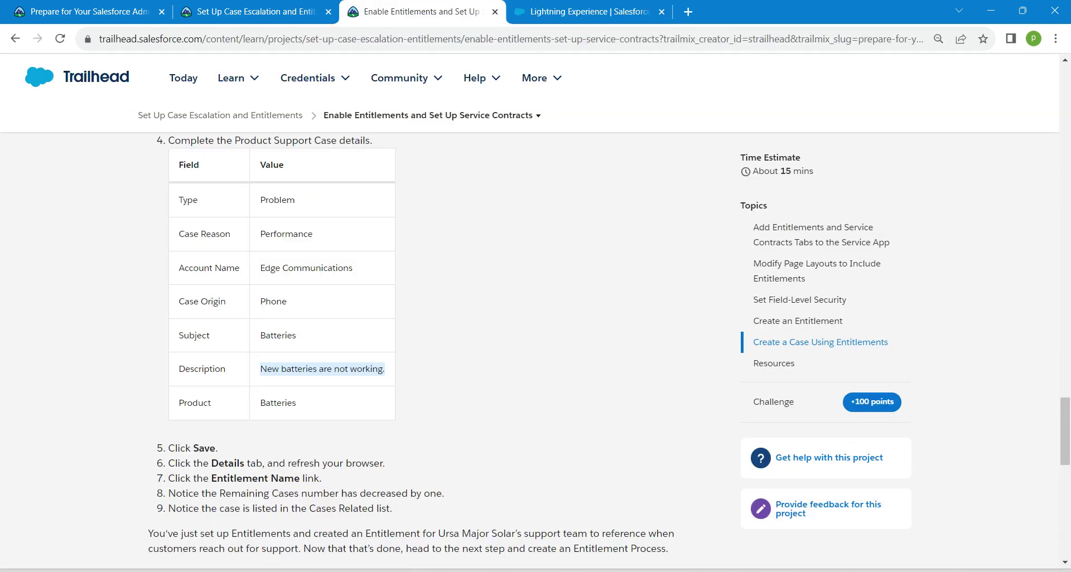
pyautogui.scroll(-8, 434, 351)
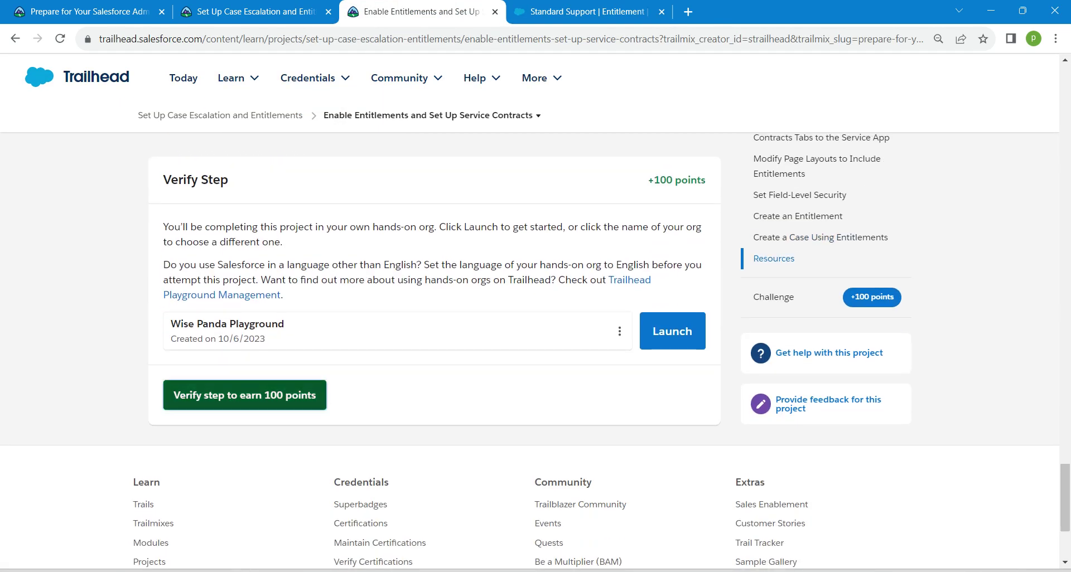
pyautogui.click(244, 395)
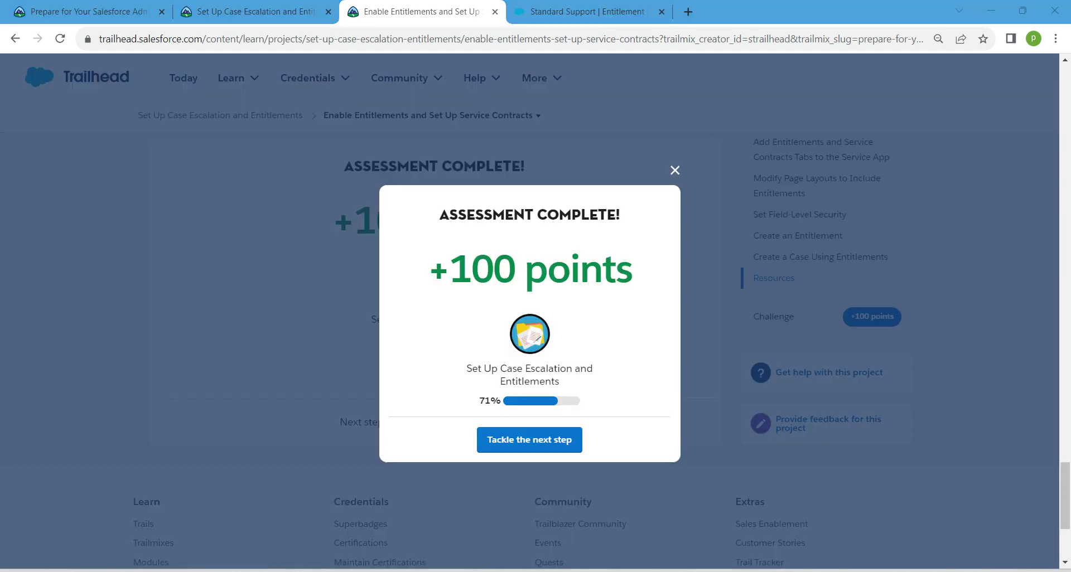
# - Reload the Set Up Case Escalation and Entitlements project overview and review the progress of its units
pyautogui.click(251, 12)
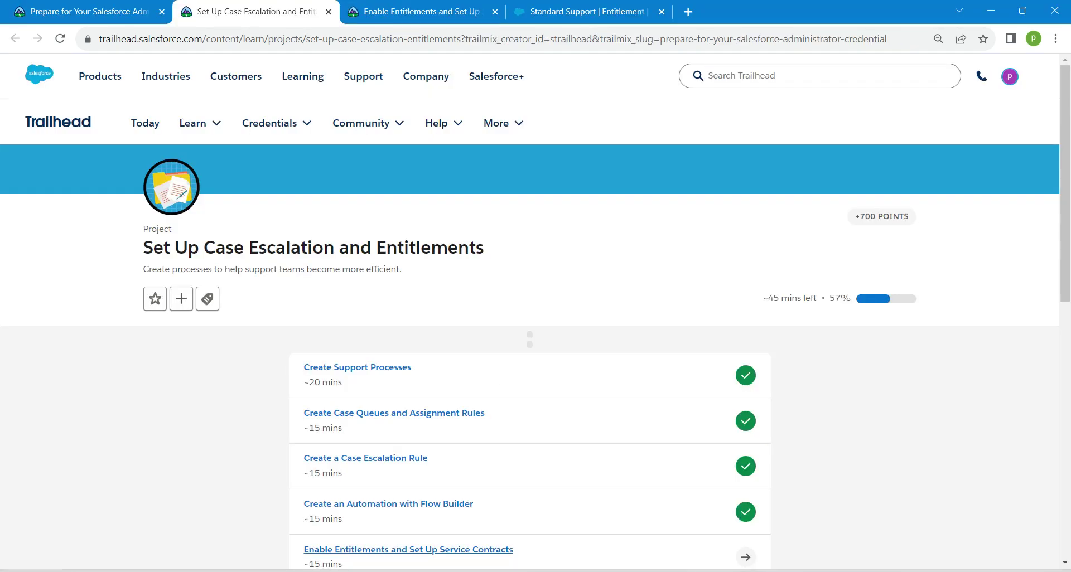
pyautogui.click(60, 38)
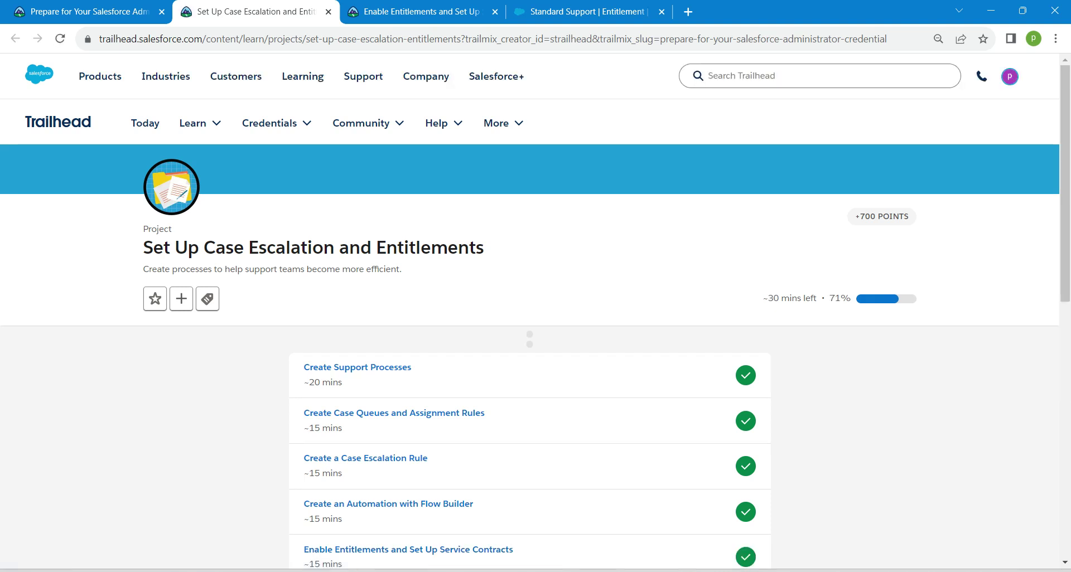
pyautogui.scroll(-4, 530, 334)
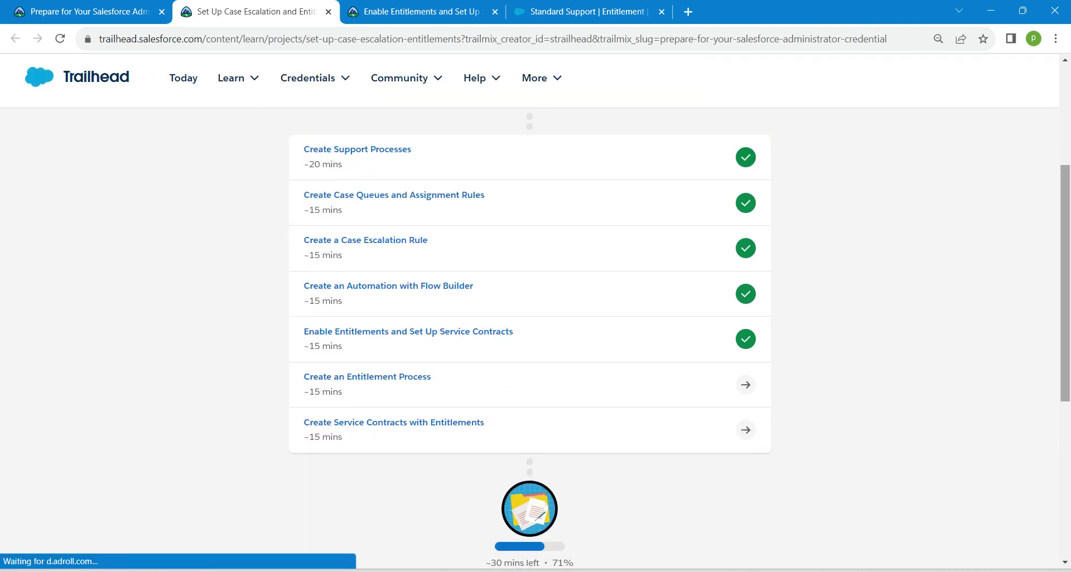